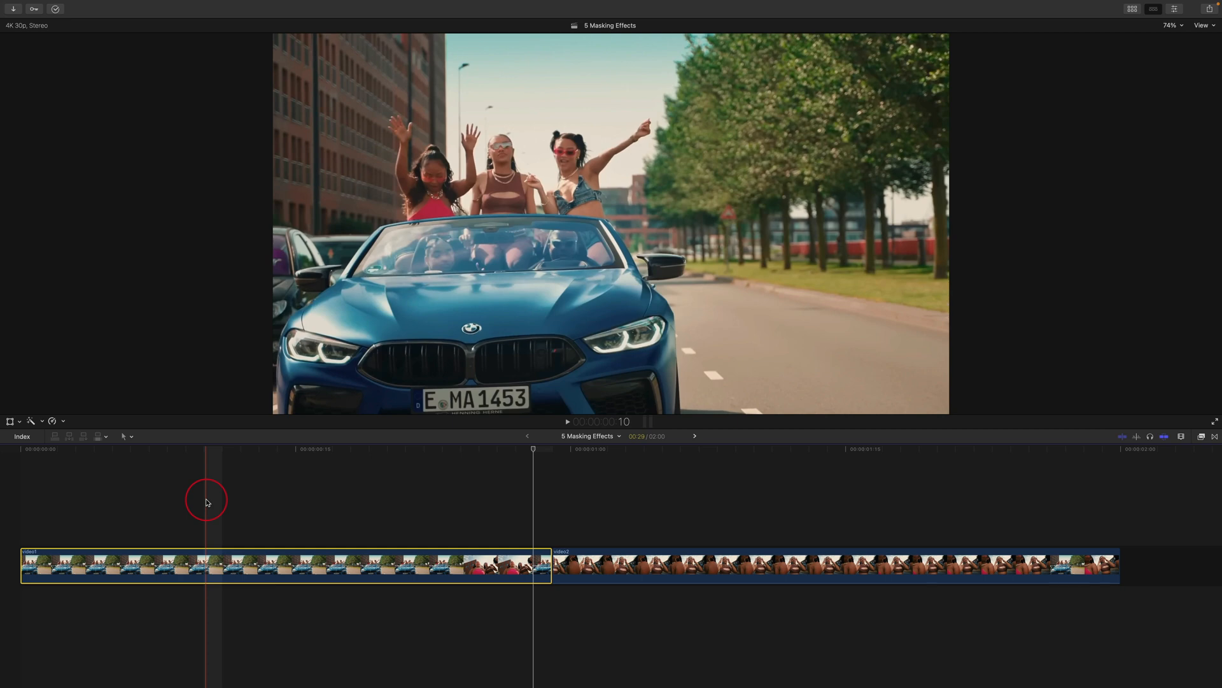
Step: Add a freeze frame at the first frame of the second clip
{"action": "key", "text": "Down"}
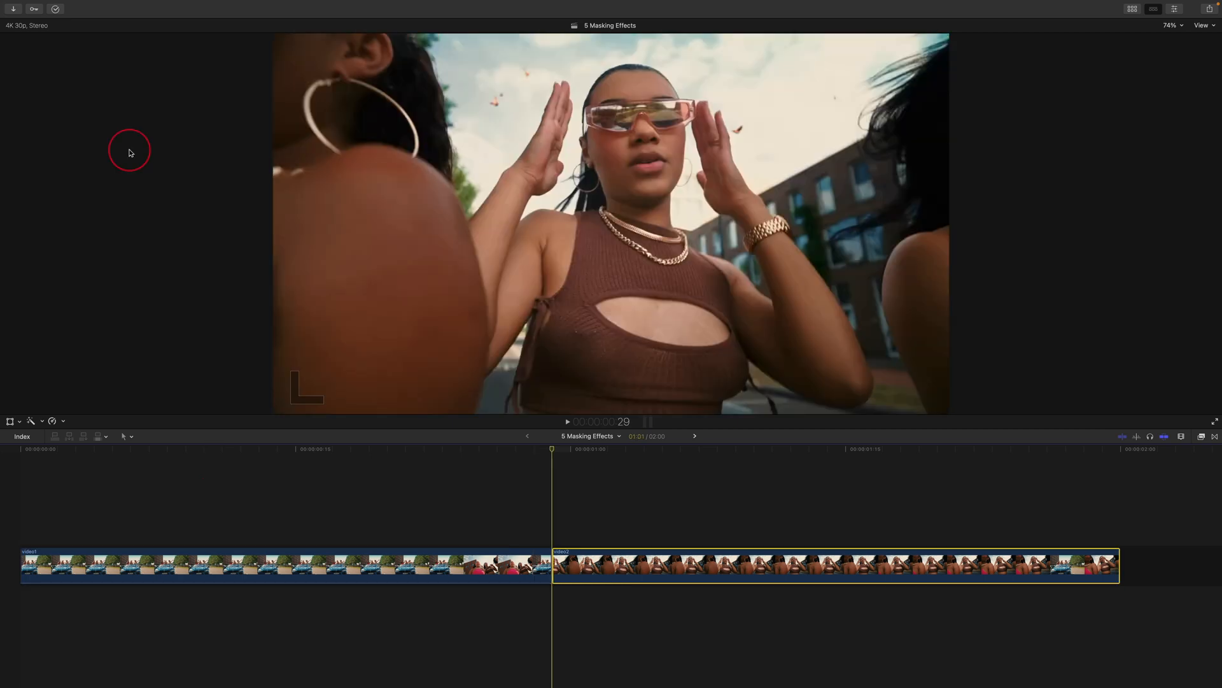
{"action": "left_click", "coordinate": [100, 4]}
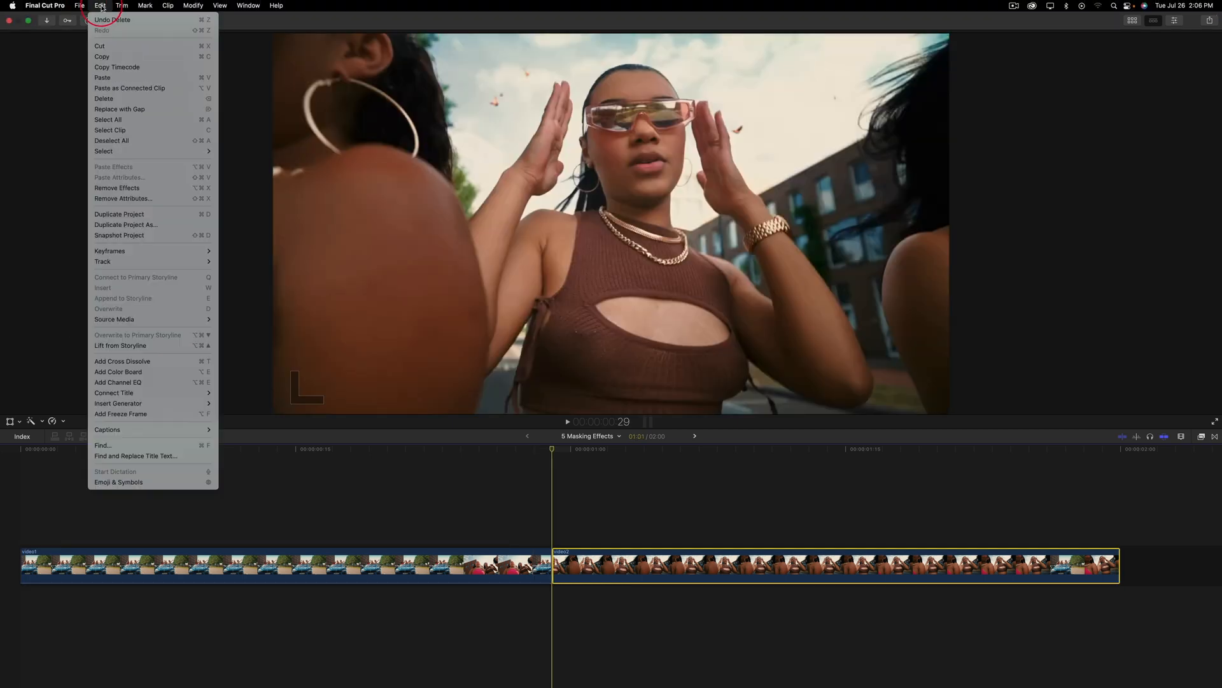
{"action": "left_click", "coordinate": [120, 414]}
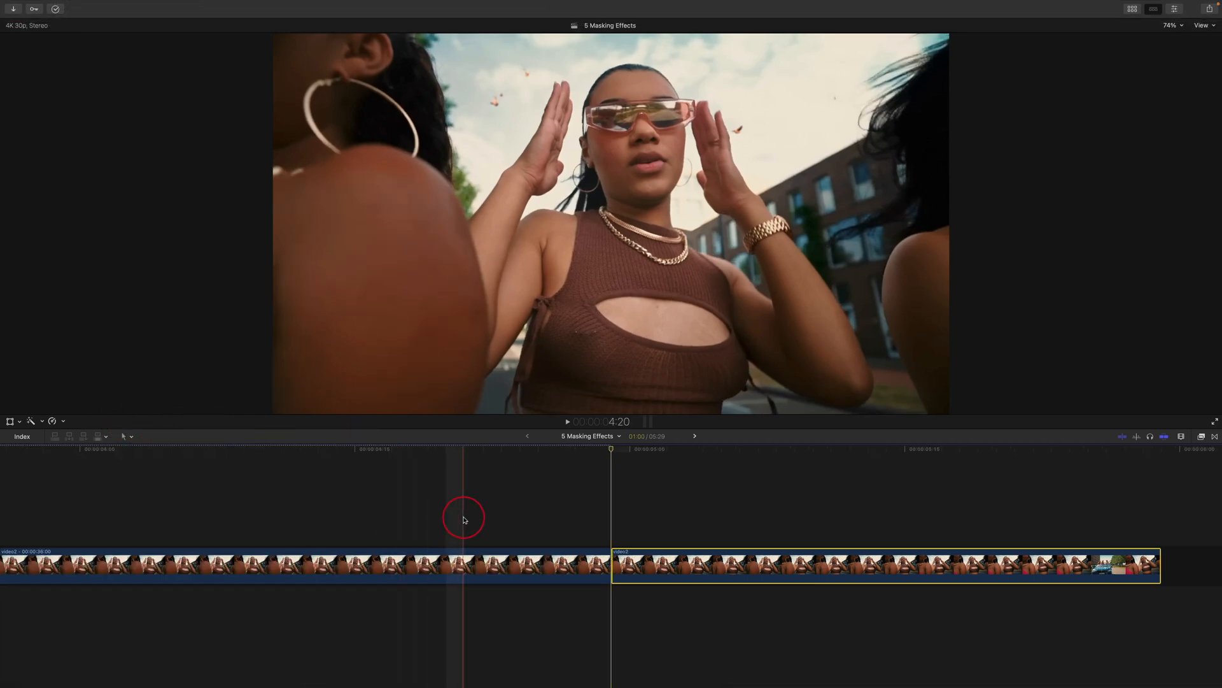
Step: Shorten the freeze frame and connect it above the first clip so that it ends at the cut to the second clip
{"action": "key", "text": "super+minus"}
{"action": "key", "text": "super+minus"}
{"action": "scroll", "coordinate": [468, 519], "scroll_direction": "left", "scroll_amount": 3}
{"action": "scroll", "coordinate": [467, 519], "scroll_direction": "left", "scroll_amount": 2}
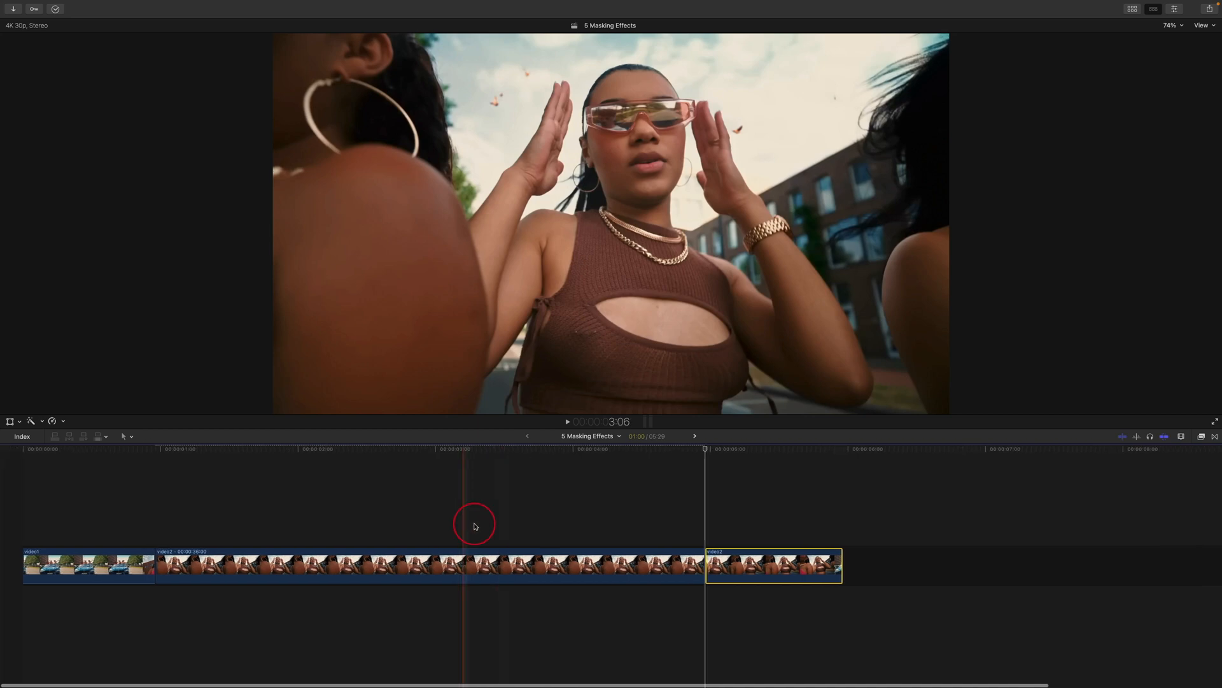
{"action": "left_click", "coordinate": [246, 546]}
{"action": "key", "text": "space"}
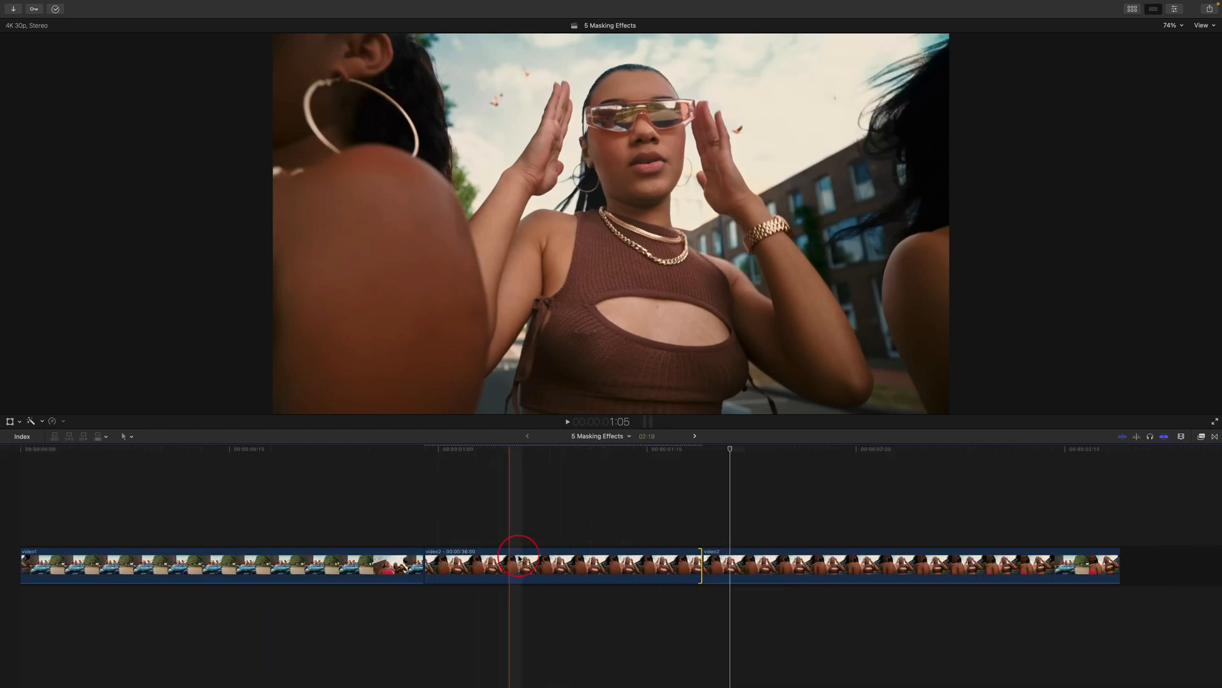
{"action": "left_click_drag", "start_coordinate": [506, 566], "coordinate": [416, 524]}
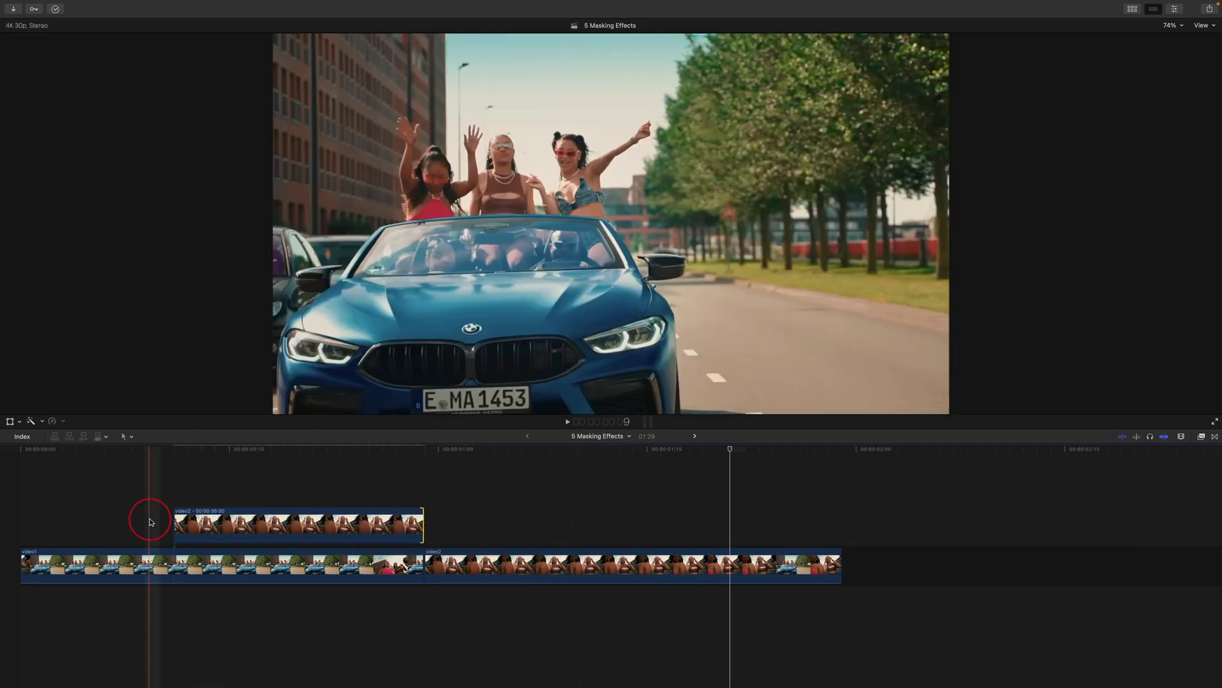
Step: Trim the start of the connected freeze frame so that it lasts 13 frames, and check the timing against the first clip
{"action": "left_click_drag", "start_coordinate": [174, 514], "coordinate": [245, 506]}
{"action": "key", "text": "space"}
{"action": "key", "text": "space"}
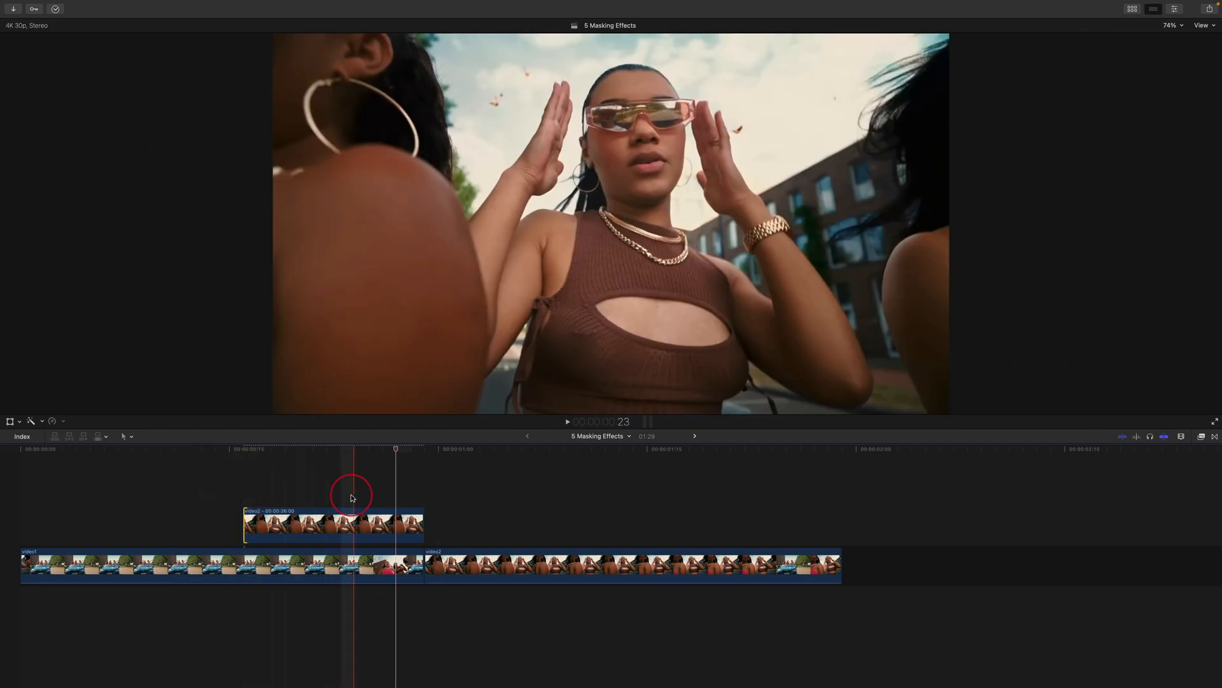
{"action": "left_click", "coordinate": [245, 515]}
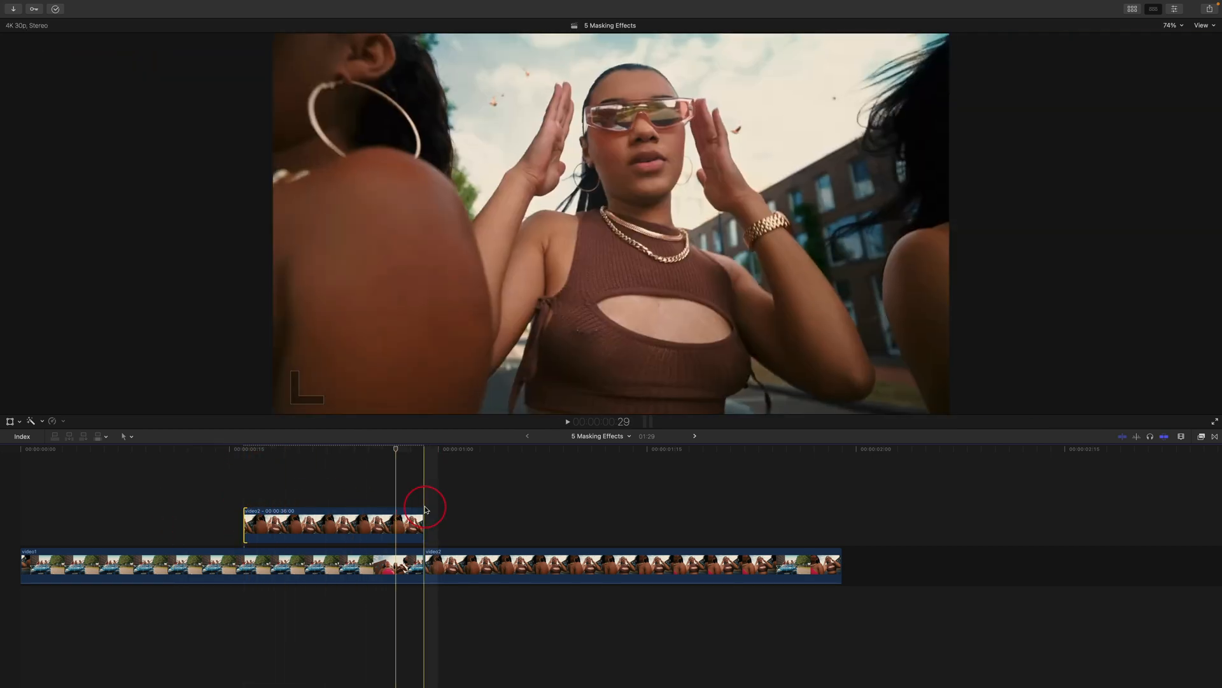
{"action": "key", "text": "Left"}
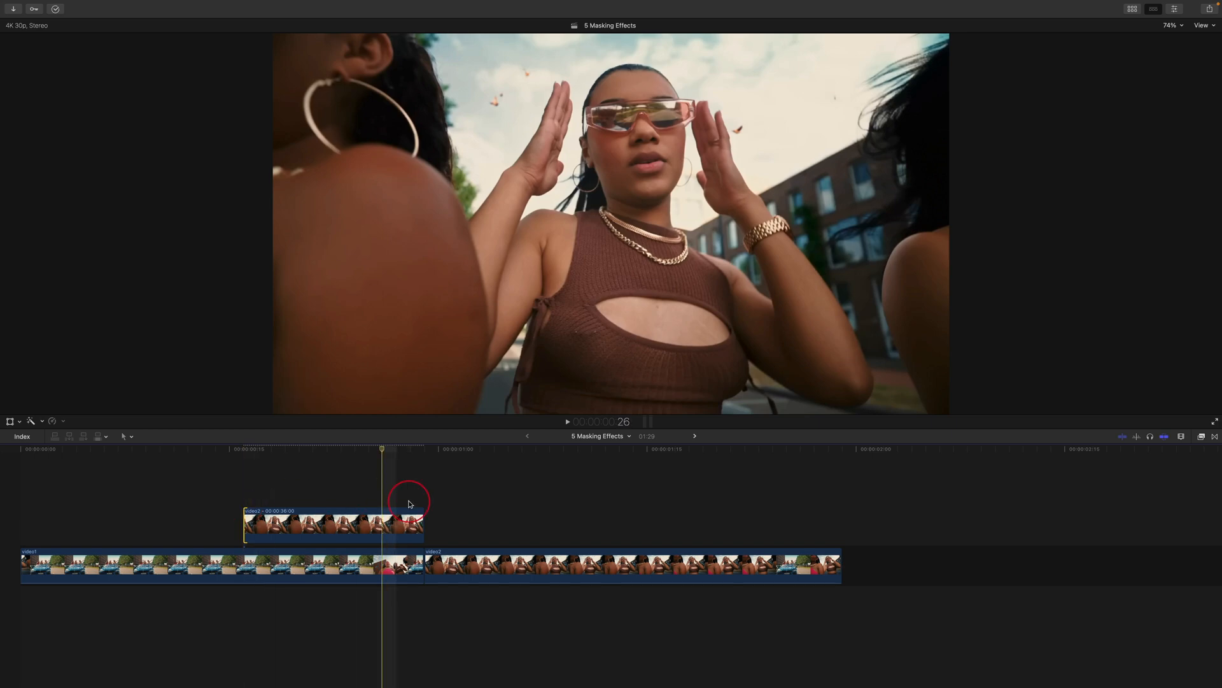
Step: Apply the Draw Mask effect to the connected freeze frame
{"action": "mouse_move", "coordinate": [276, 453]}
{"action": "left_mouse_down"}
{"action": "mouse_move", "coordinate": [250, 452]}
{"action": "mouse_move", "coordinate": [294, 454]}
{"action": "left_mouse_up"}
{"action": "left_click", "coordinate": [312, 514]}
{"action": "left_click", "coordinate": [338, 449]}
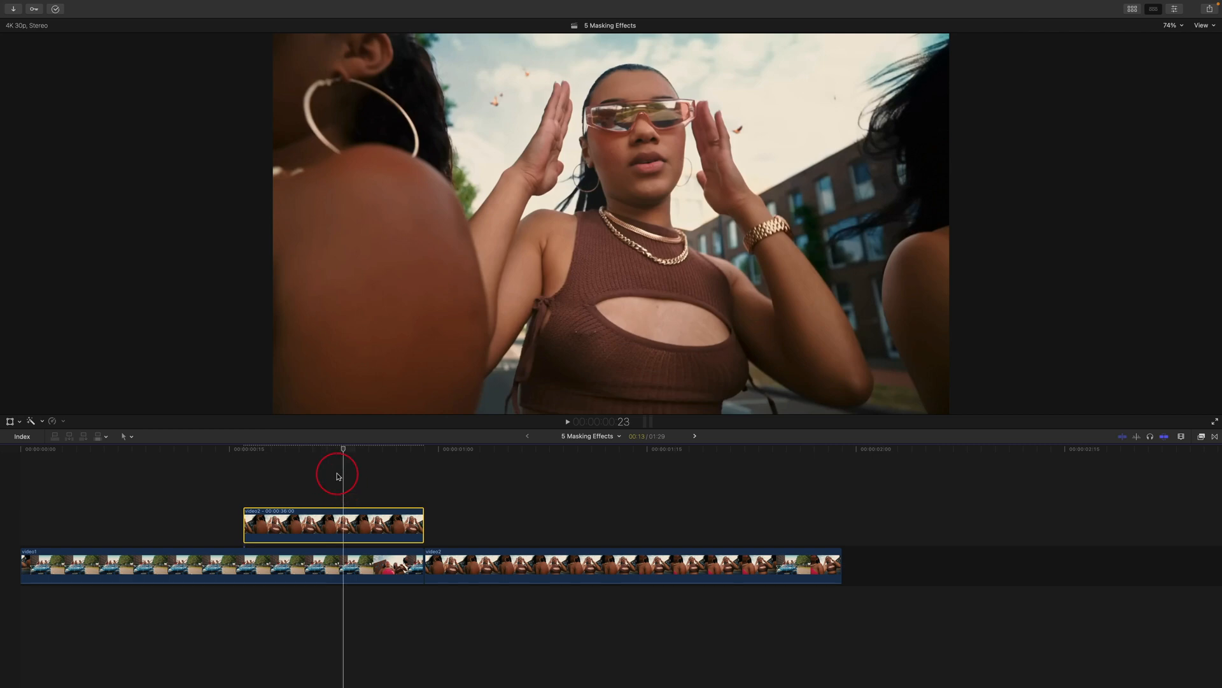
{"action": "left_click", "coordinate": [1203, 437]}
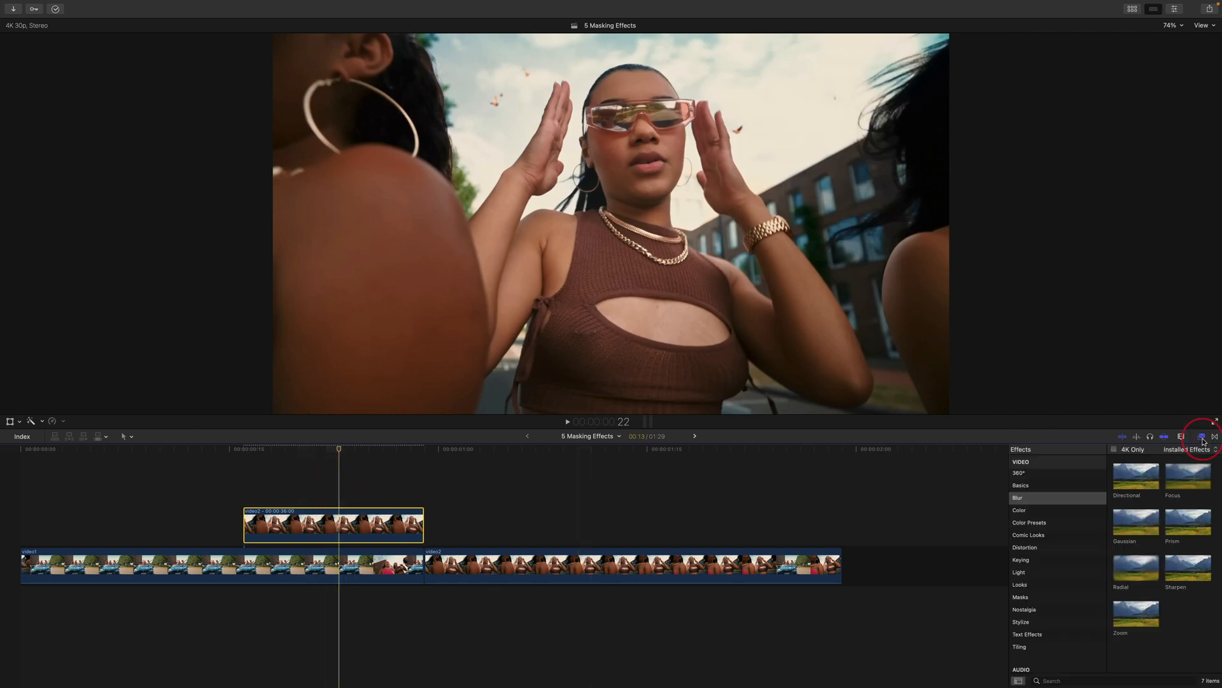
{"action": "left_click", "coordinate": [1032, 597]}
{"action": "left_click_drag", "start_coordinate": [1136, 478], "coordinate": [375, 526]}
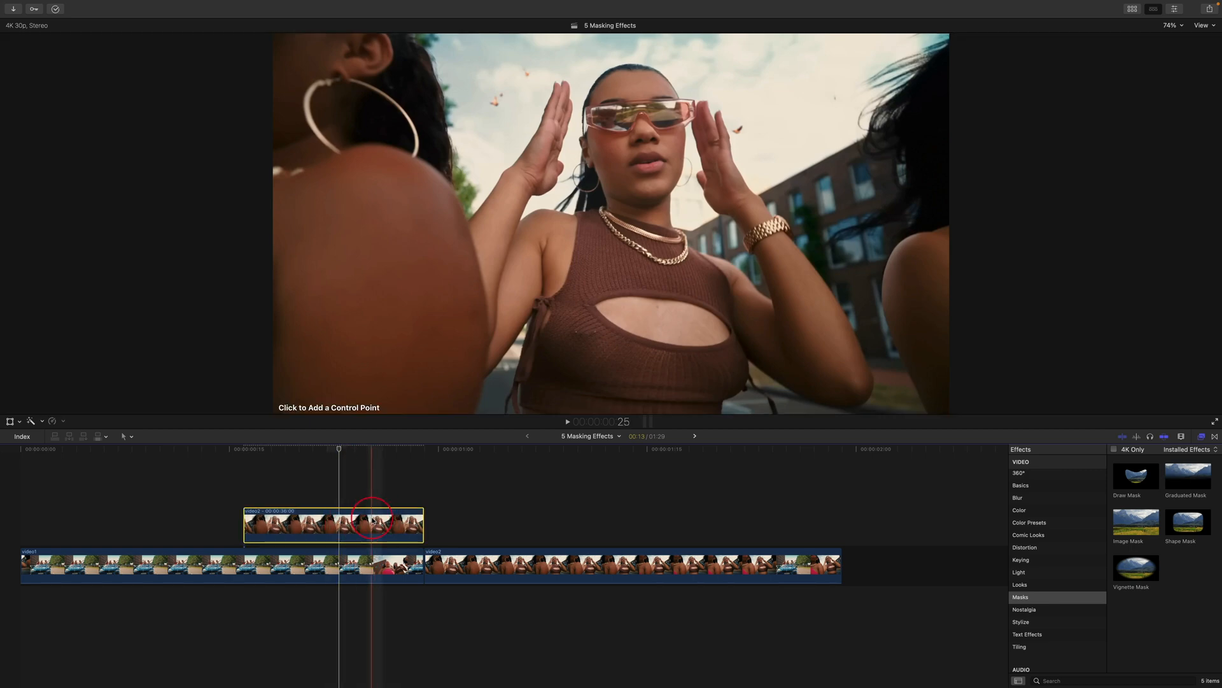
Step: Show the Draw Mask parameters of the connected freeze frame
{"action": "left_click_drag", "start_coordinate": [339, 448], "coordinate": [313, 451]}
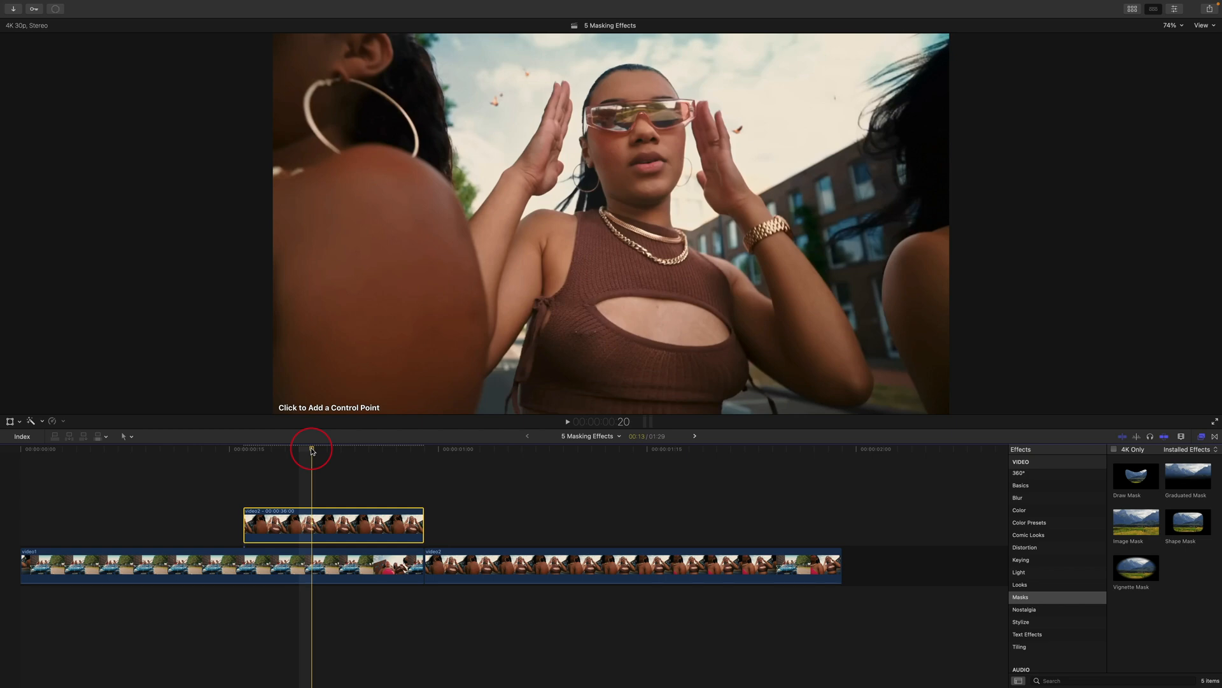
{"action": "left_click", "coordinate": [1175, 11]}
{"action": "left_click", "coordinate": [1174, 11]}
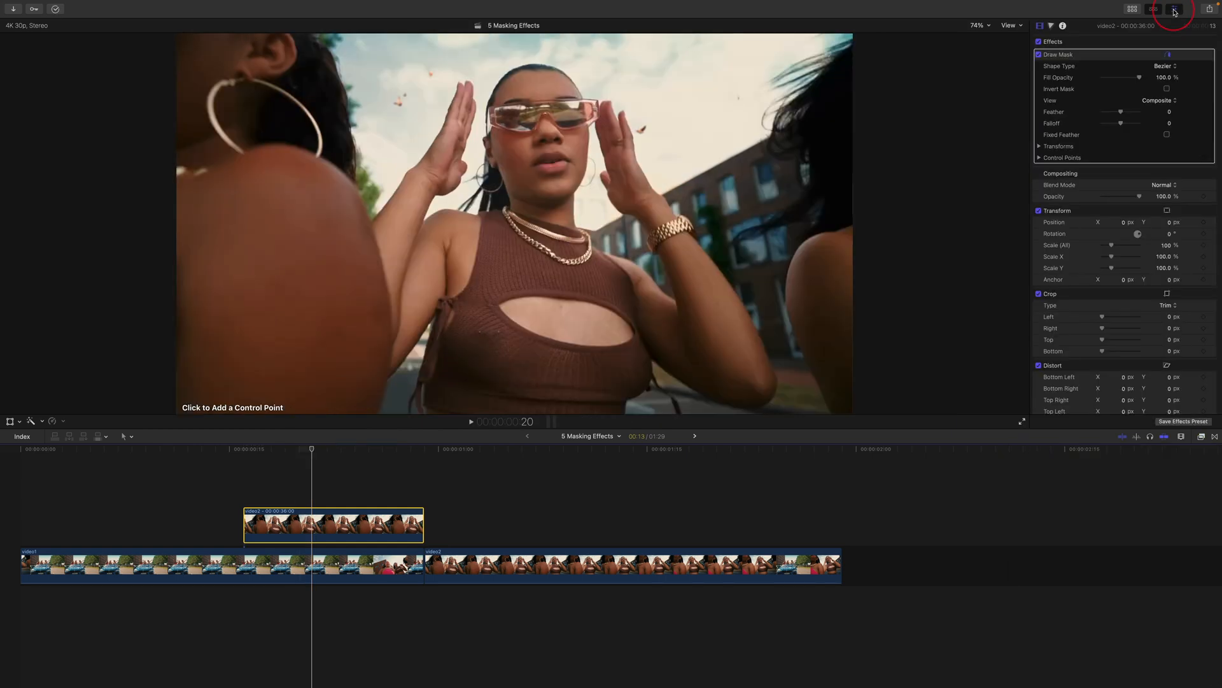
{"action": "left_click", "coordinate": [1075, 70]}
{"action": "left_click", "coordinate": [581, 172]}
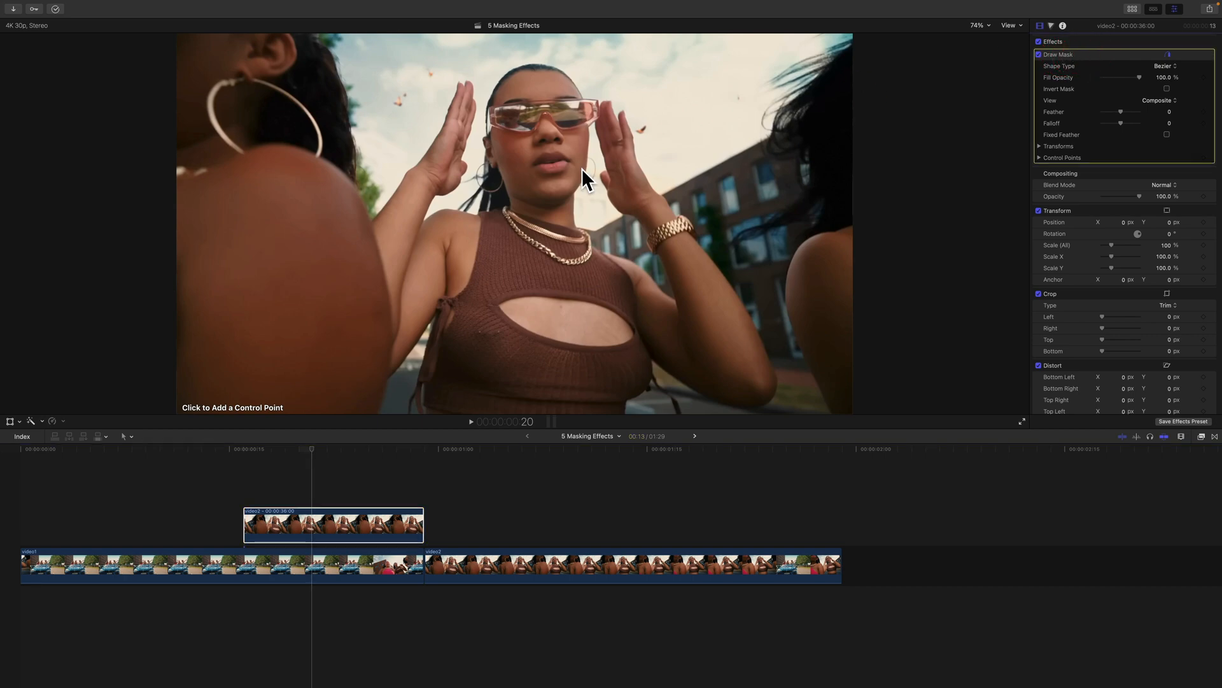
Step: Begin the mask outline with control points up the side edge of the middle woman's sunglasses, beside her ear
{"action": "left_click", "coordinate": [332, 449]}
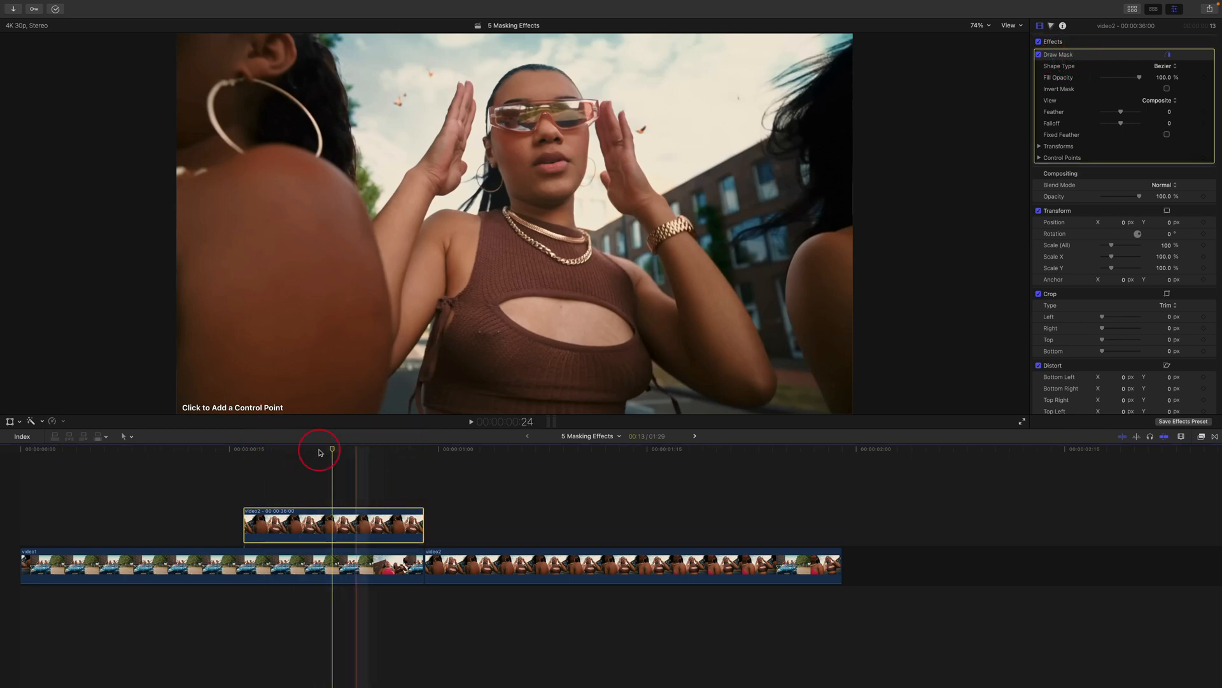
{"action": "left_click", "coordinate": [978, 26]}
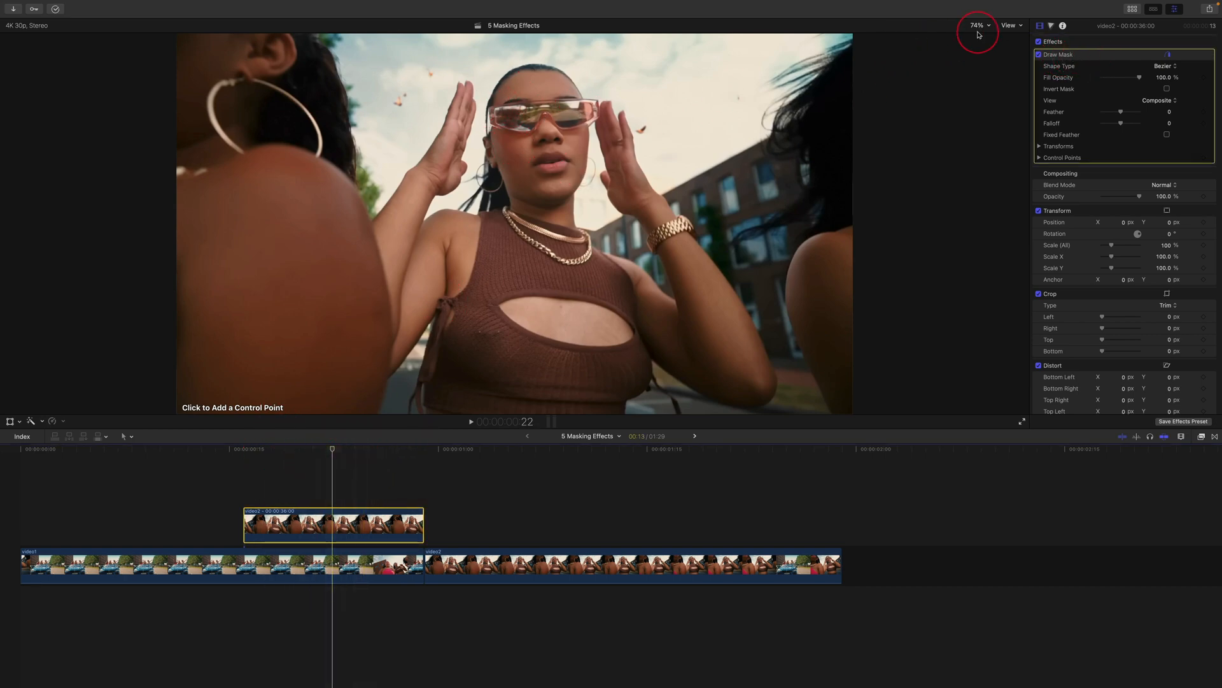
{"action": "left_click", "coordinate": [995, 103]}
{"action": "left_click_drag", "start_coordinate": [1017, 224], "coordinate": [1012, 220]}
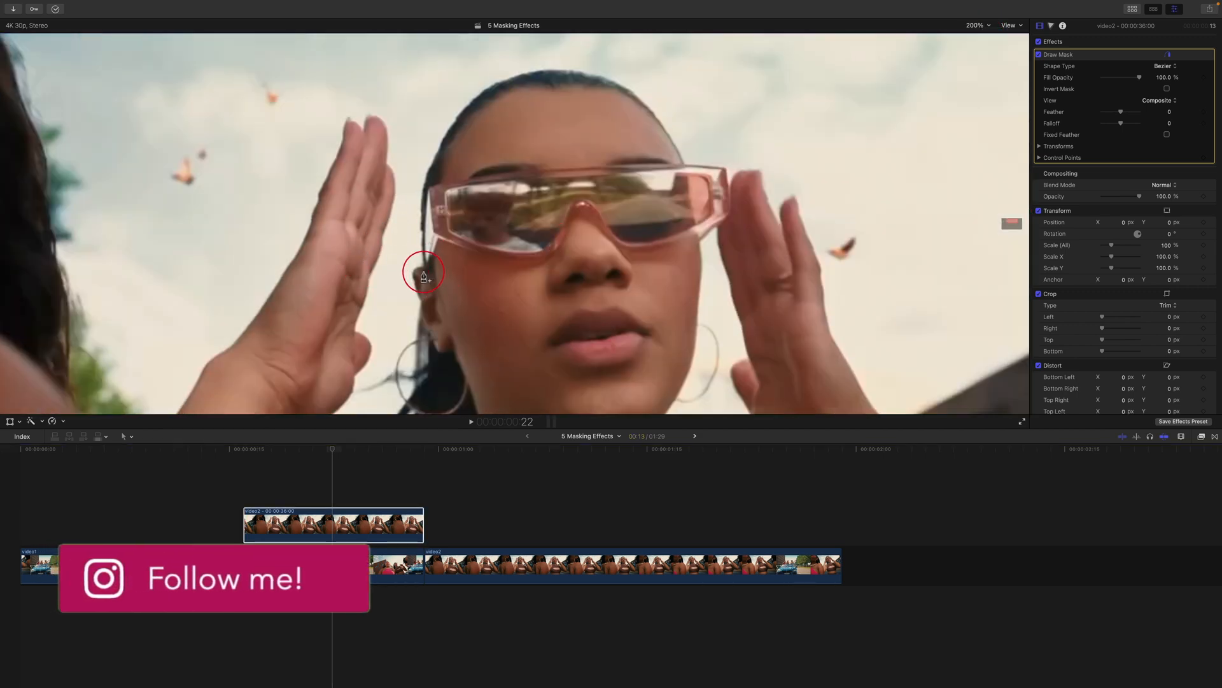
{"action": "left_click", "coordinate": [424, 216]}
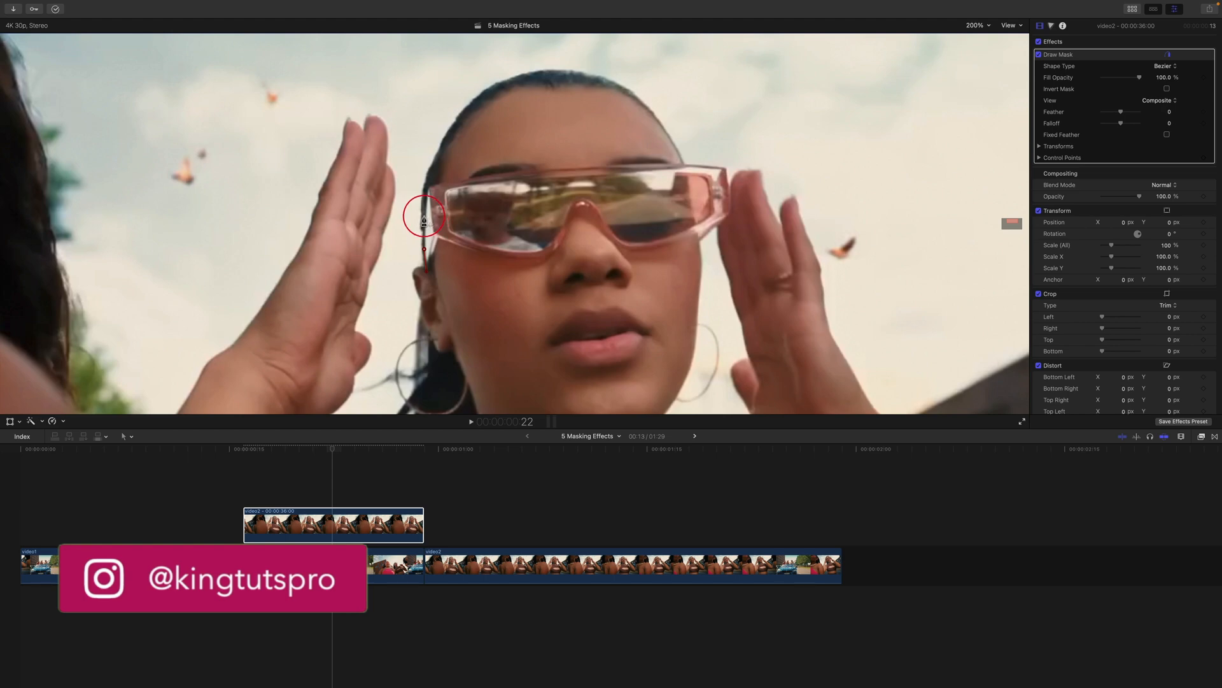
{"action": "left_click", "coordinate": [429, 188]}
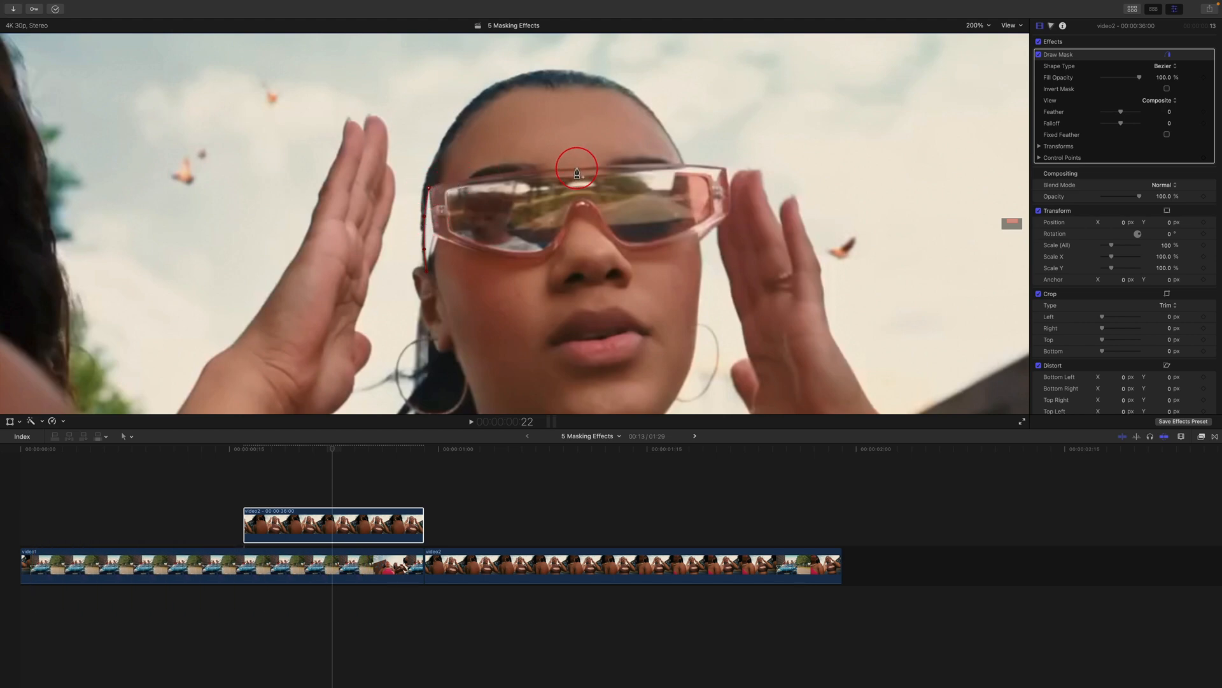
{"action": "left_click_drag", "start_coordinate": [575, 169], "coordinate": [641, 163]}
{"action": "key", "text": "super+z"}
{"action": "left_click", "coordinate": [558, 169]}
{"action": "key", "text": "super+z"}
Step: Continue the mask points around the sunglasses' top edge, far side, nose bridge and lower rim, and close the shape beside the ear
{"action": "left_click_drag", "start_coordinate": [523, 171], "coordinate": [722, 169]}
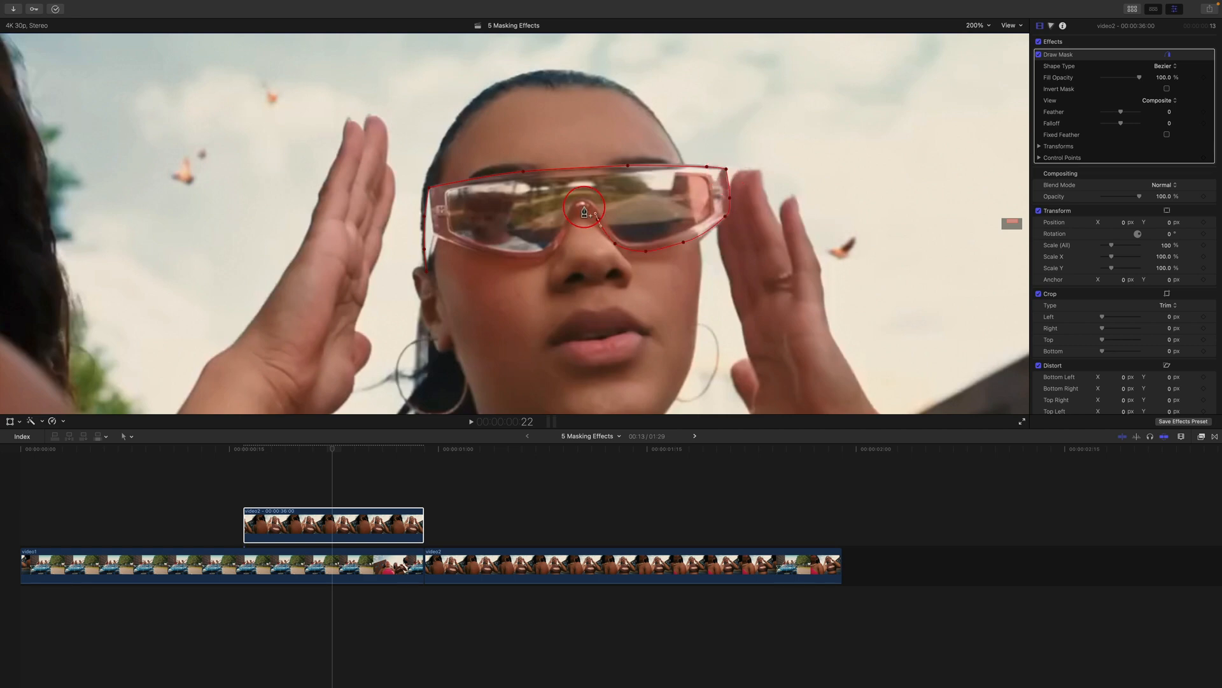
{"action": "left_click_drag", "start_coordinate": [515, 263], "coordinate": [515, 265]}
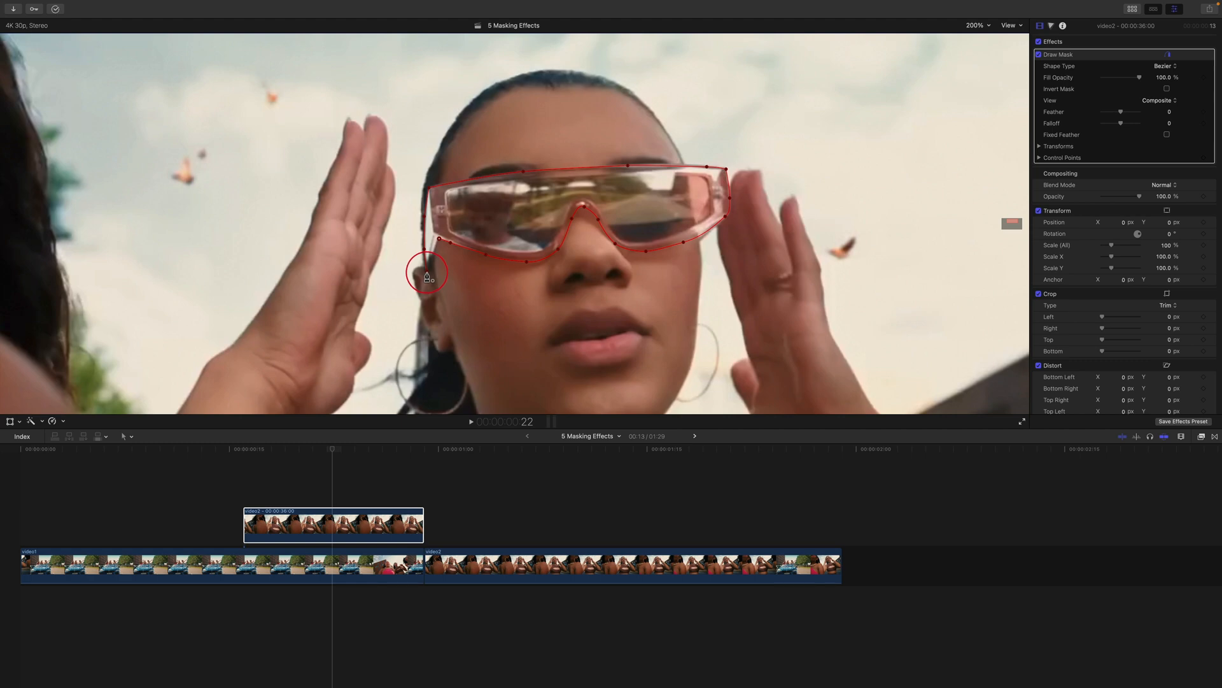
{"action": "left_click", "coordinate": [426, 275]}
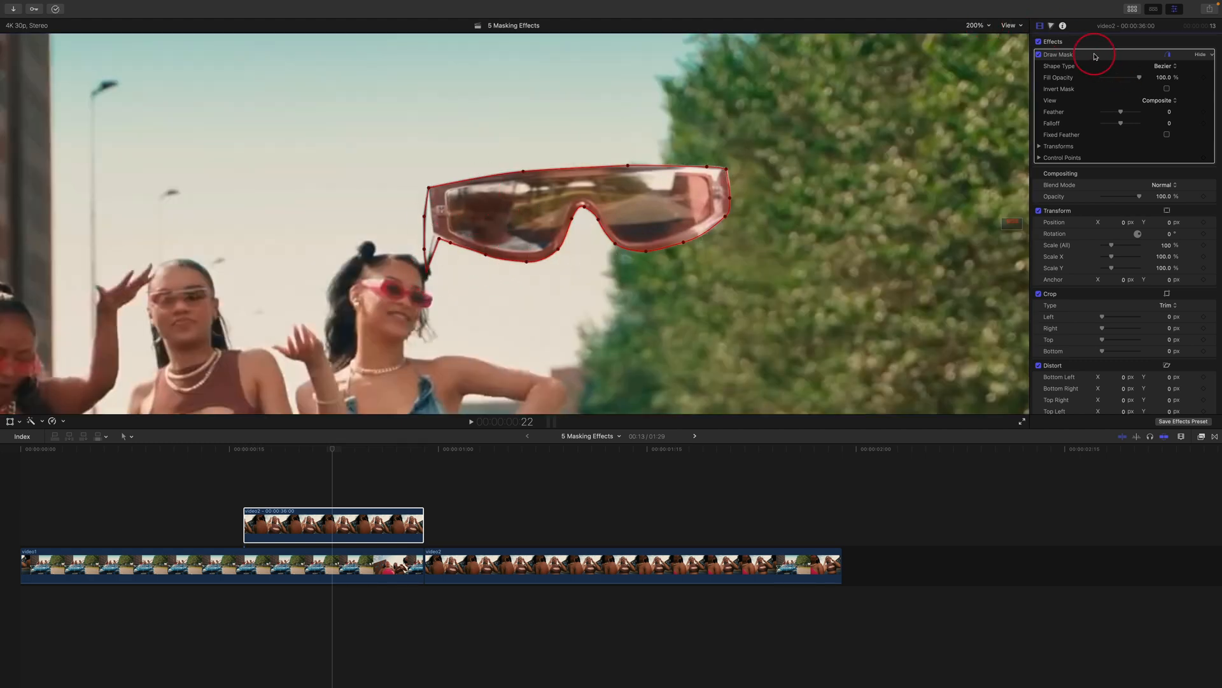
Step: Try a feather of -16 on the sunglasses mask and reset the parameter
{"action": "left_click_drag", "start_coordinate": [1122, 113], "coordinate": [1118, 114]}
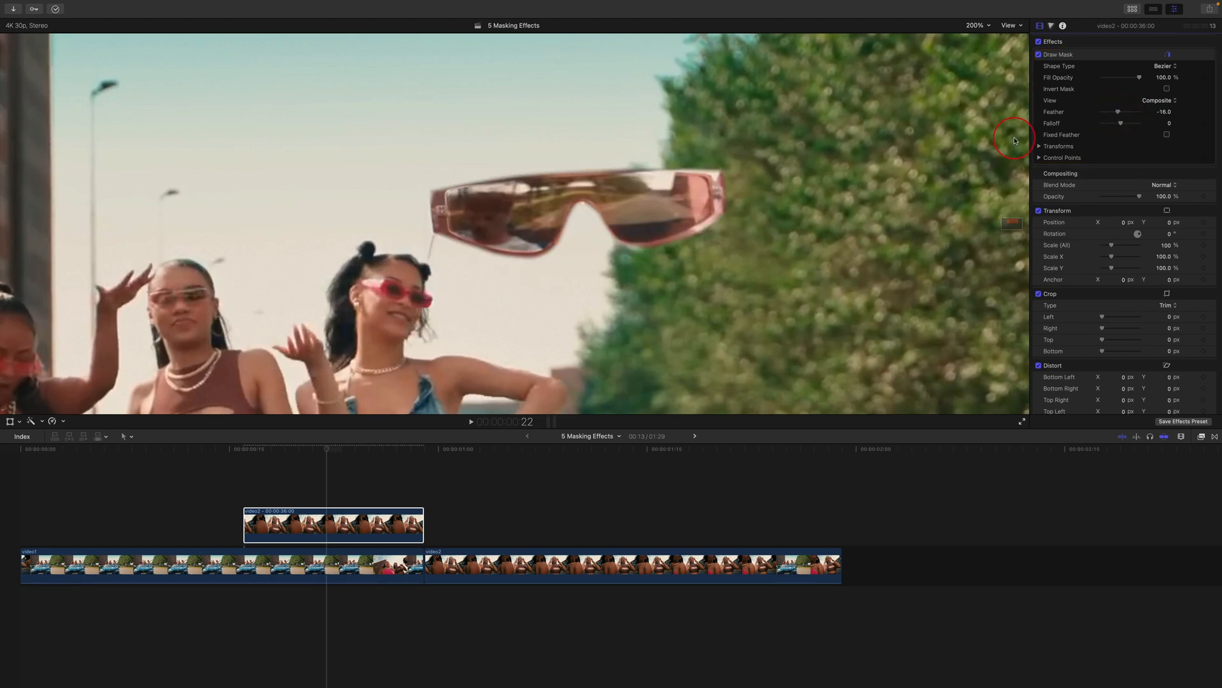
{"action": "left_click", "coordinate": [1211, 114]}
{"action": "left_click", "coordinate": [1201, 119]}
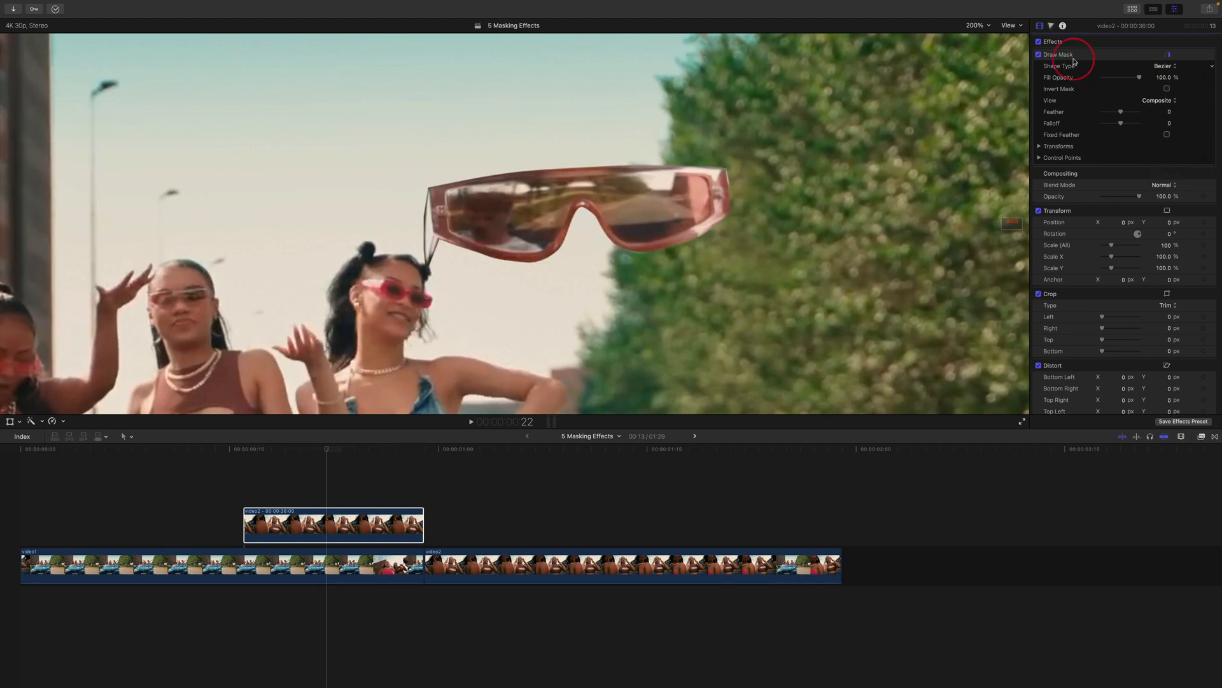
Step: Review the cut-out sunglasses over the first clip, ending at the first frame of the connected freeze frame
{"action": "left_click", "coordinate": [976, 26]}
{"action": "left_click", "coordinate": [977, 38]}
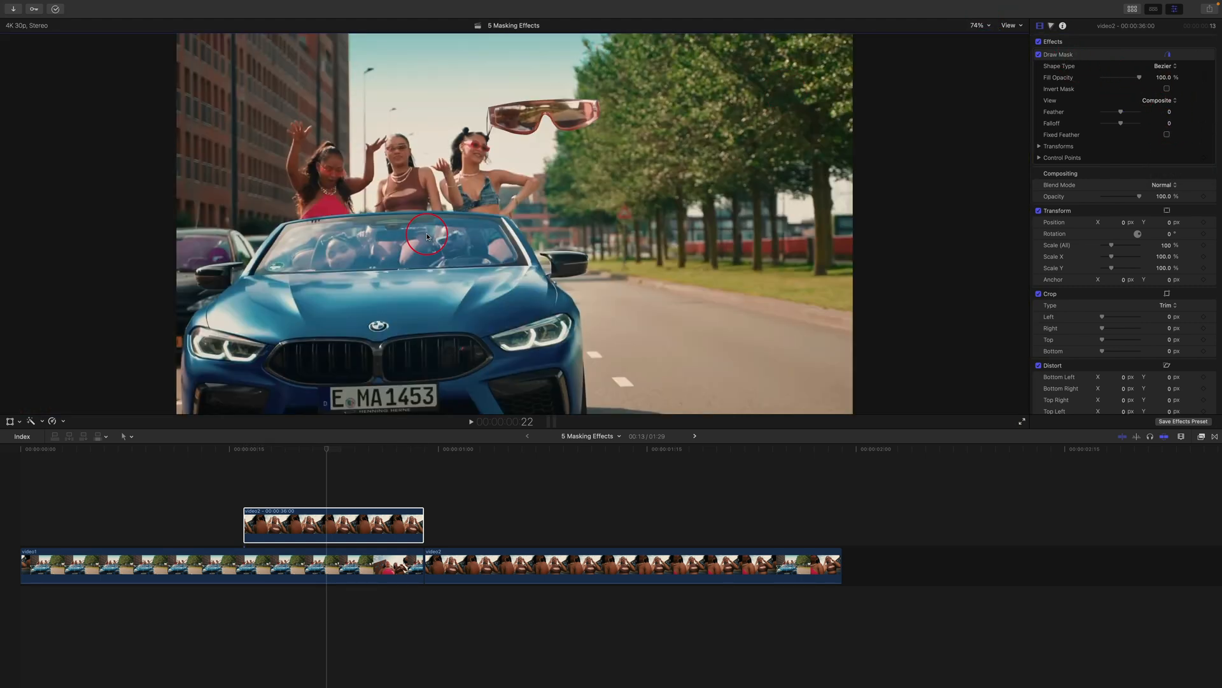
{"action": "left_click", "coordinate": [385, 453]}
{"action": "key", "text": "space"}
{"action": "left_click_drag", "start_coordinate": [386, 452], "coordinate": [246, 466]}
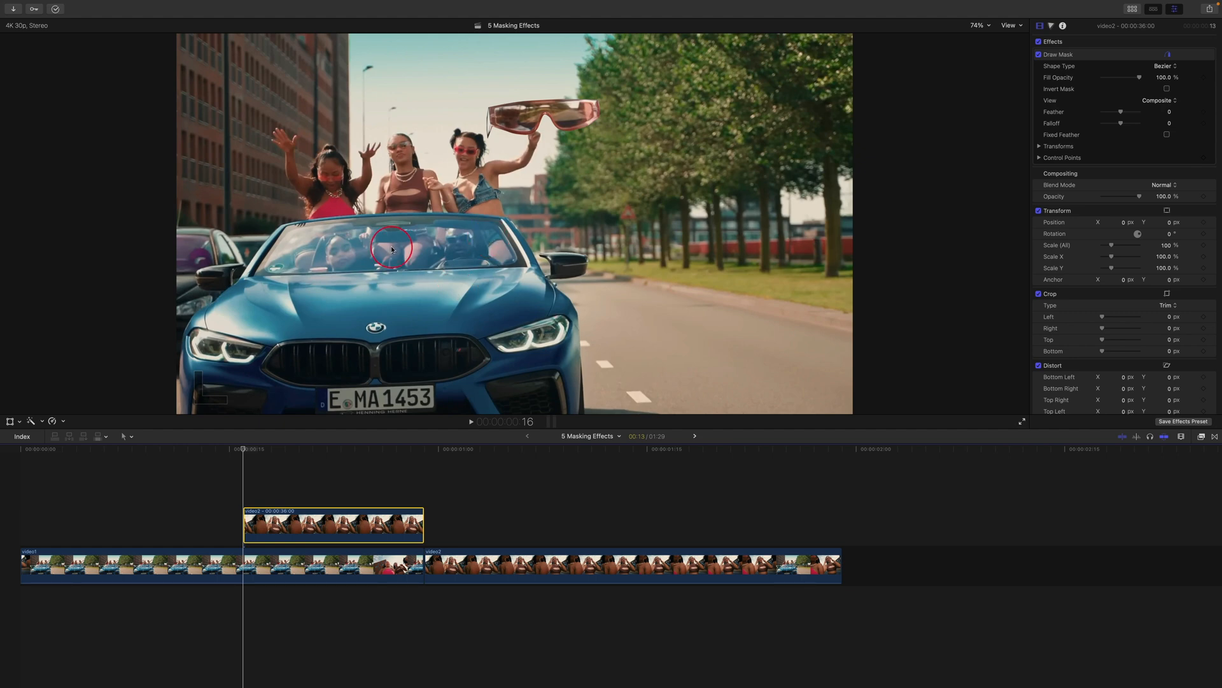
Step: Set the freeze frame's transform anchor to X 176.6 px and Y 612.0 px, at the centre of the sunglasses
{"action": "left_click", "coordinate": [14, 423]}
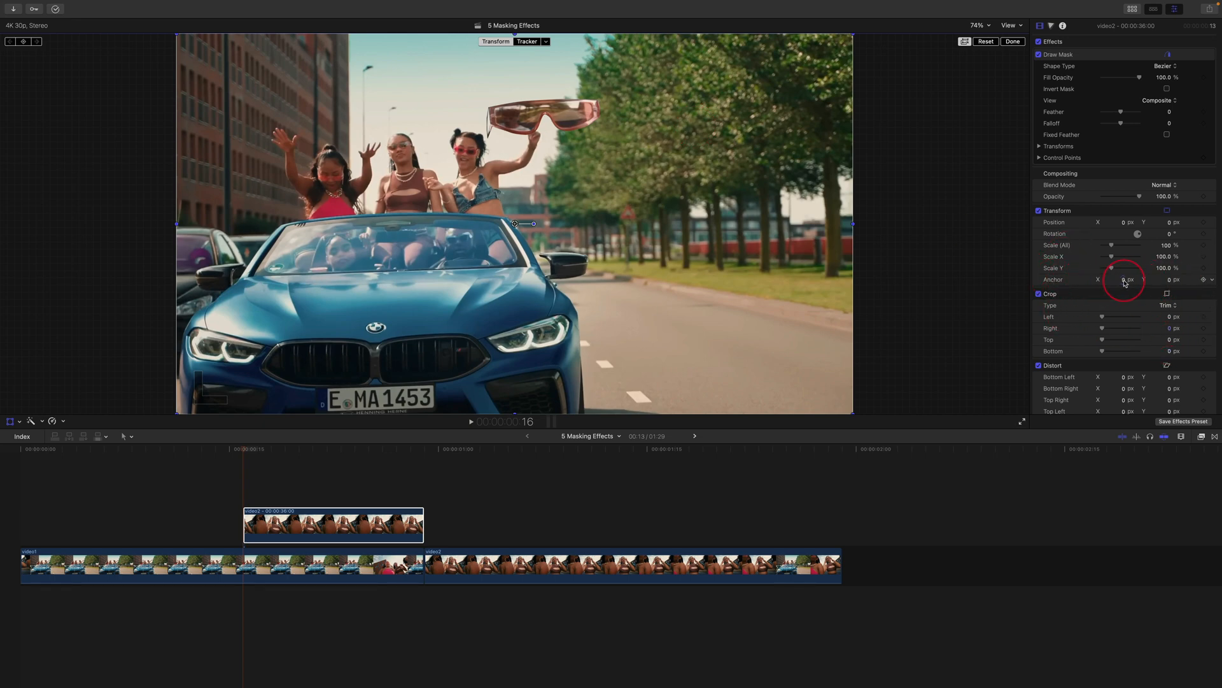
{"action": "left_click_drag", "start_coordinate": [1126, 282], "coordinate": [1172, 241]}
{"action": "left_click_drag", "start_coordinate": [1122, 283], "coordinate": [1130, 283]}
Step: Move the freeze frame back to its original alignment with the full frame and finish the transform
{"action": "left_click", "coordinate": [471, 222]}
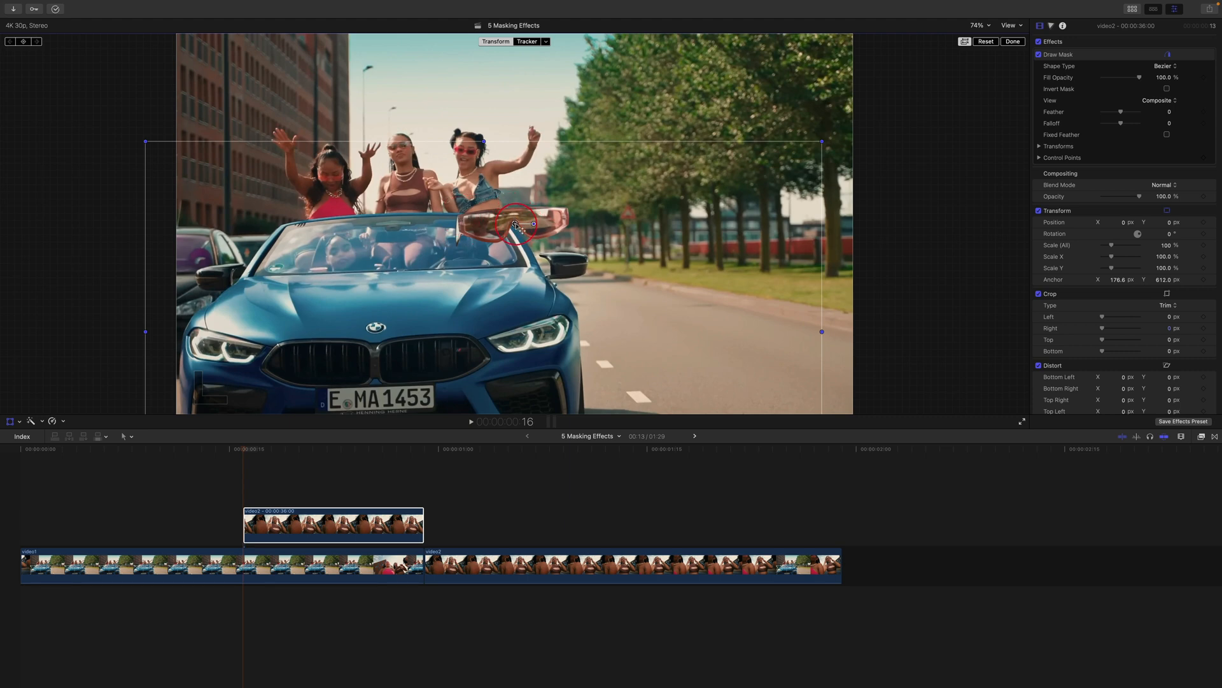
{"action": "left_click_drag", "start_coordinate": [455, 308], "coordinate": [480, 246]}
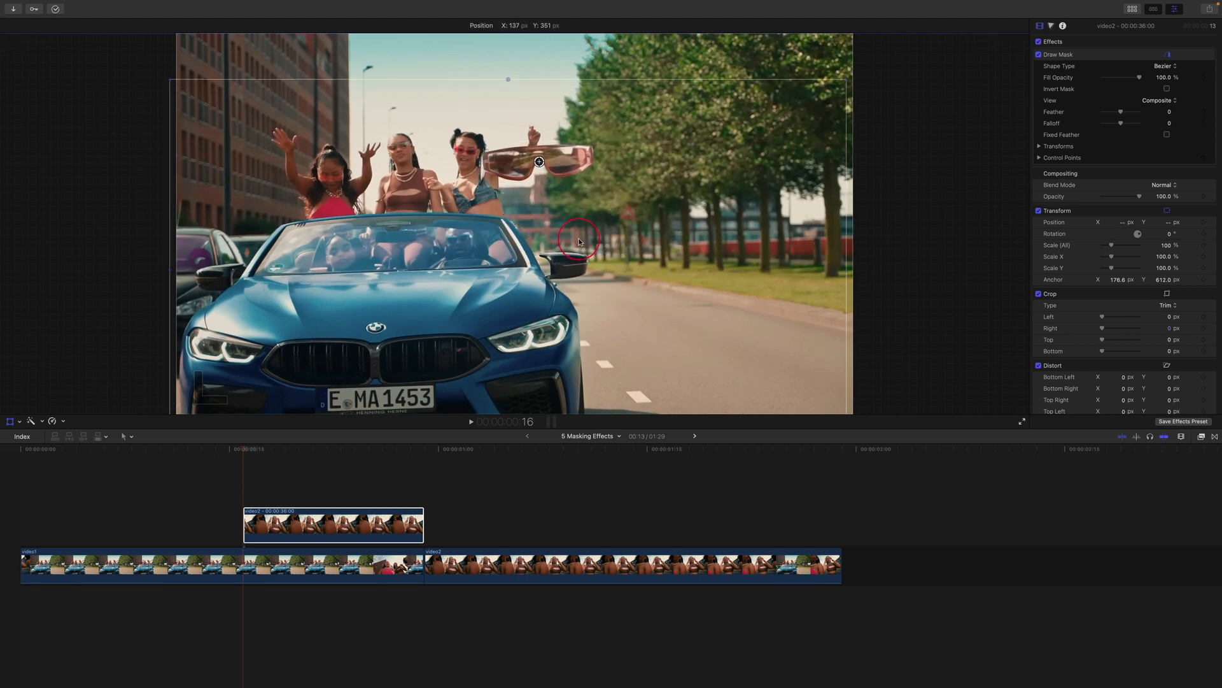
{"action": "left_click_drag", "start_coordinate": [606, 236], "coordinate": [659, 184]}
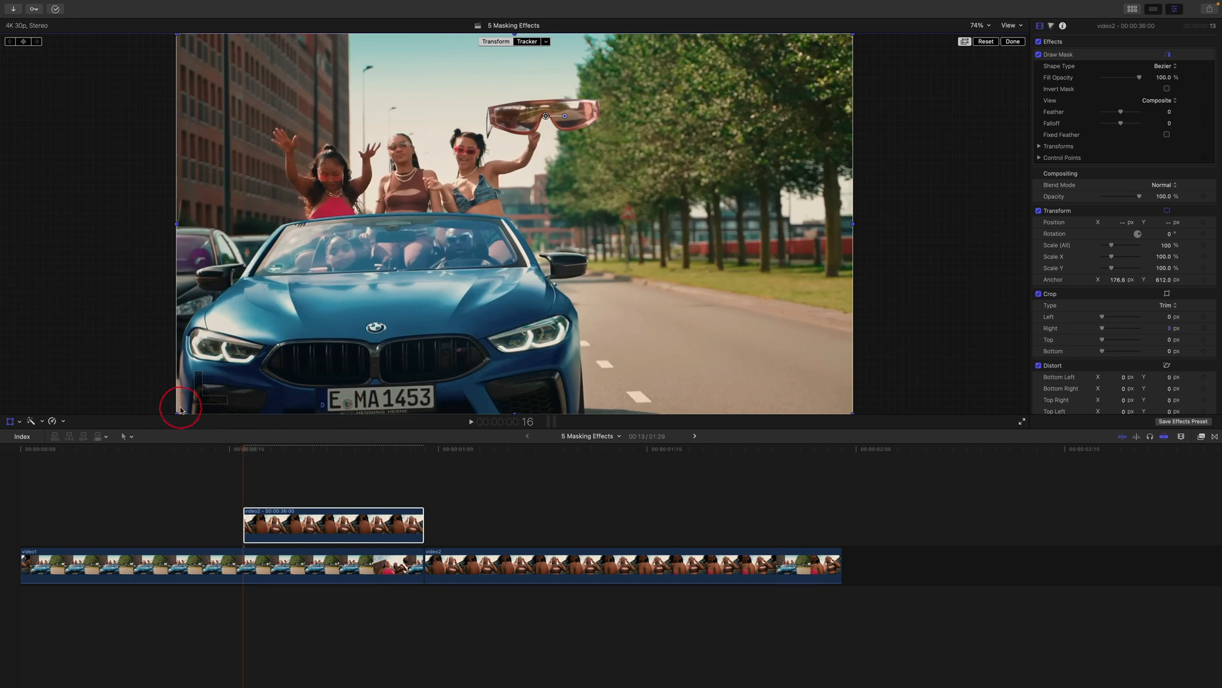
{"action": "left_click", "coordinate": [1013, 41]}
Step: Try reducing the overall scale of the connected sunglasses freeze frame and undo the change
{"action": "left_click", "coordinate": [336, 512]}
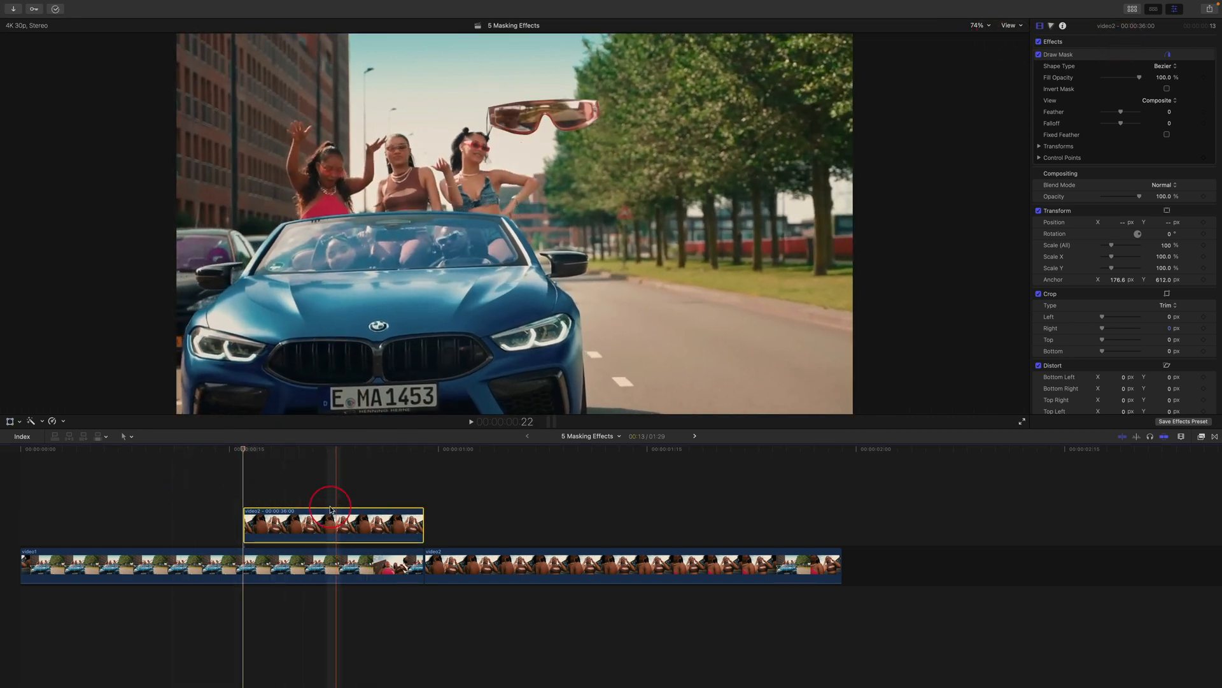
{"action": "left_click", "coordinate": [13, 422]}
{"action": "left_click", "coordinate": [1057, 234]}
{"action": "mouse_move", "coordinate": [1112, 248]}
{"action": "left_mouse_down"}
{"action": "mouse_move", "coordinate": [1122, 248]}
{"action": "mouse_move", "coordinate": [1110, 246]}
{"action": "left_mouse_up"}
{"action": "key", "text": "super+z"}
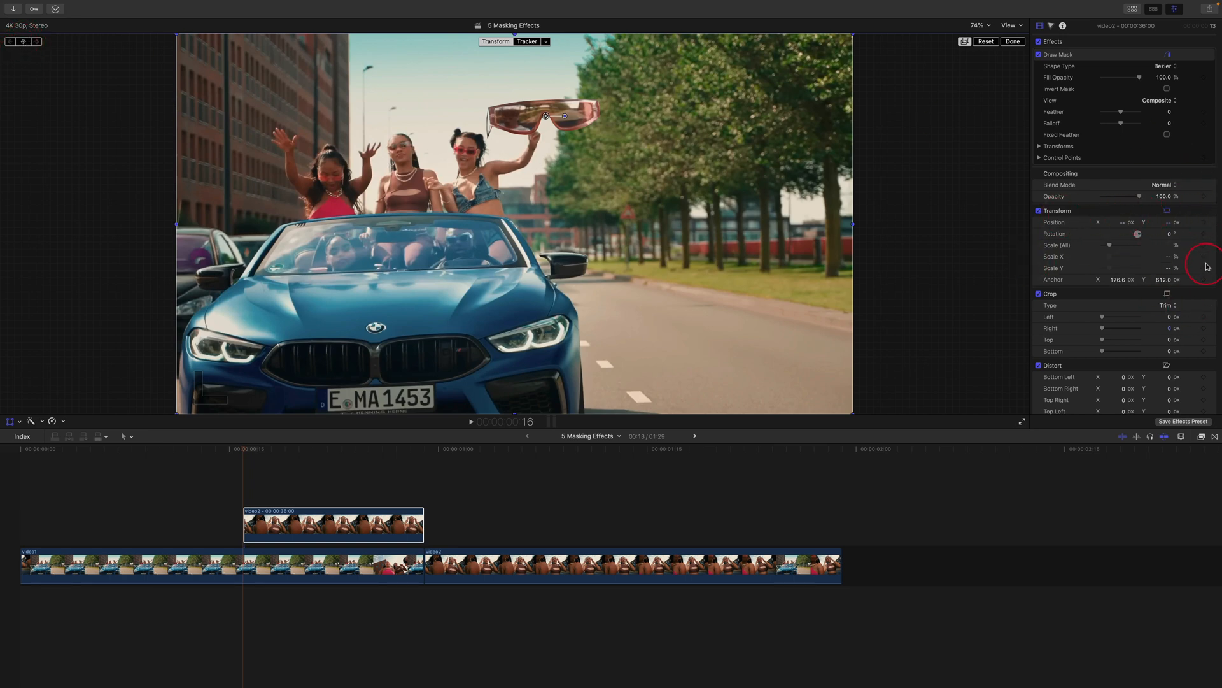
{"action": "left_click", "coordinate": [1012, 42]}
Step: Keyframe the sunglasses freeze frame's rotation from -360° at its first frame to 0° at frame 28
{"action": "left_click", "coordinate": [267, 519]}
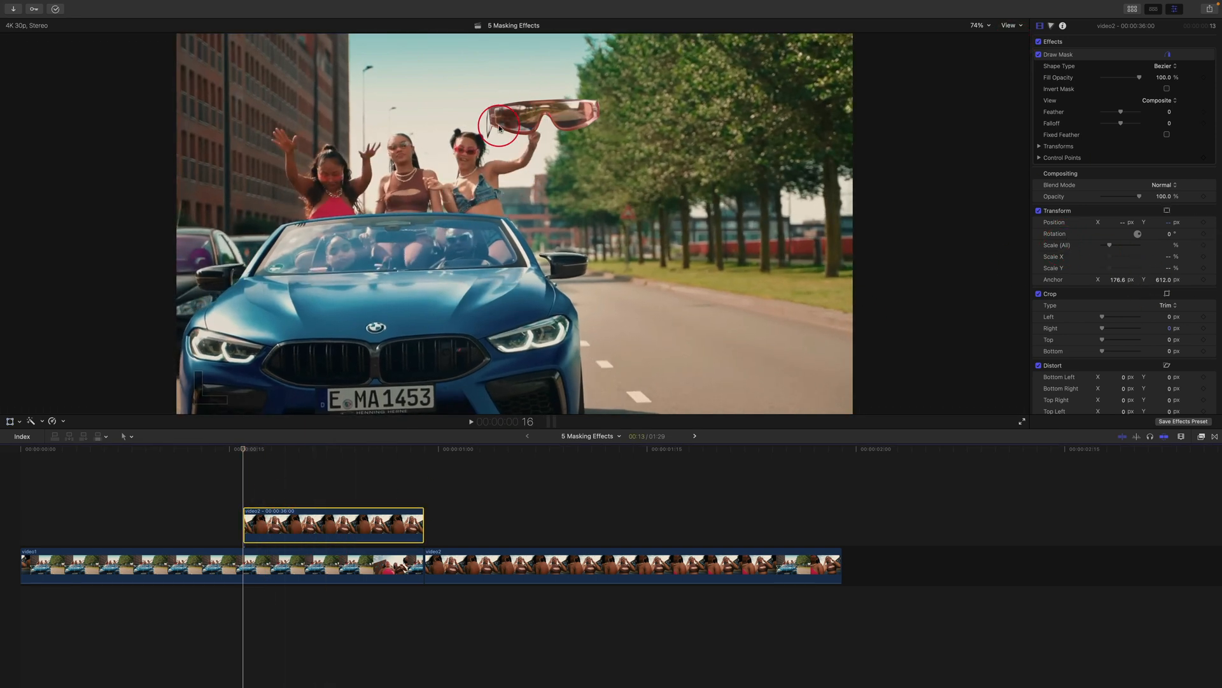
{"action": "left_click", "coordinate": [10, 422]}
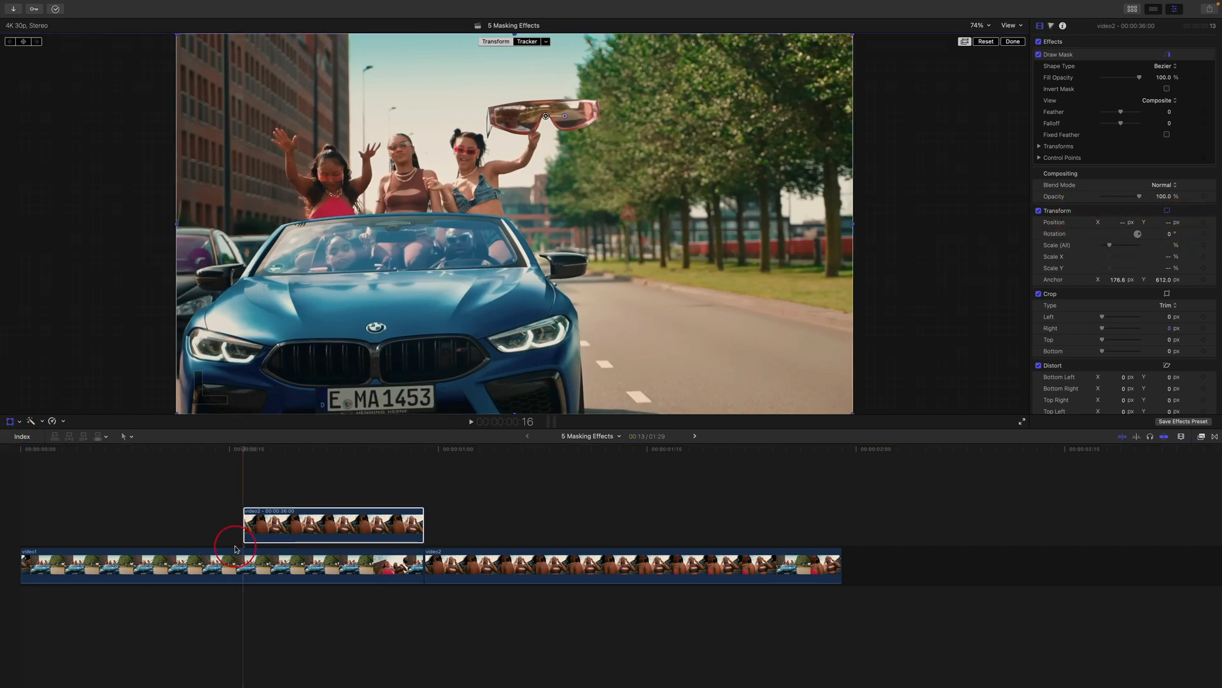
{"action": "left_click", "coordinate": [1169, 234]}
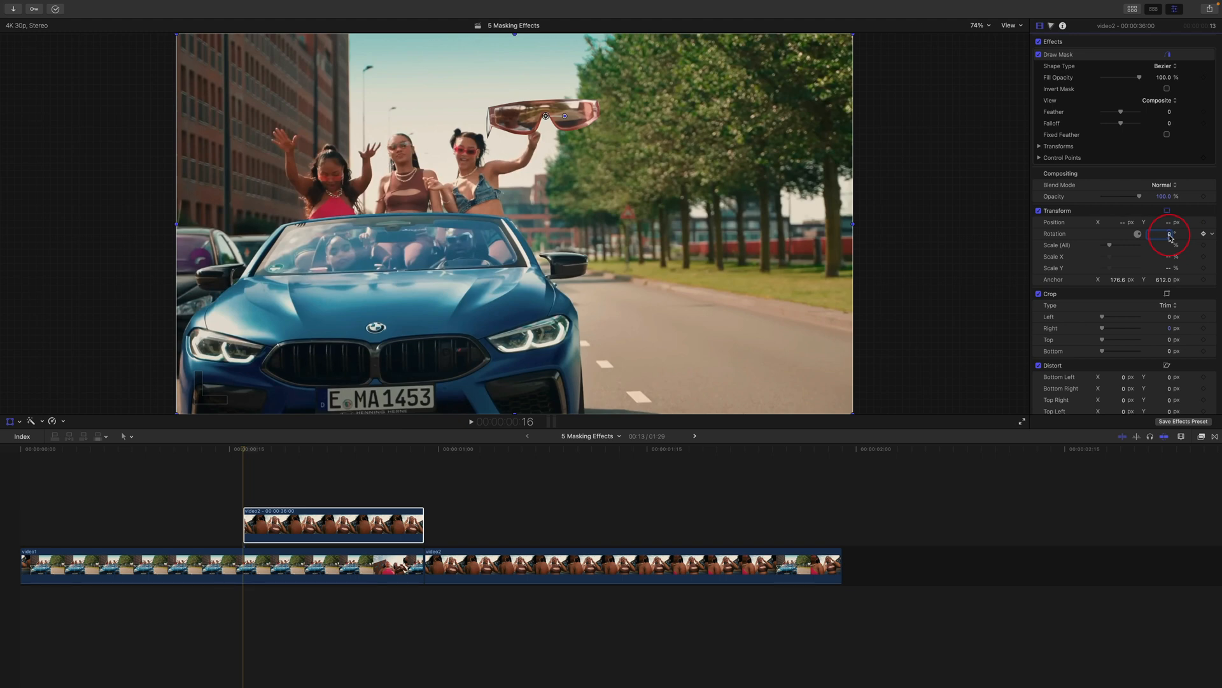
{"action": "left_click_drag", "start_coordinate": [245, 450], "coordinate": [410, 450]}
{"action": "left_click", "coordinate": [1165, 234]}
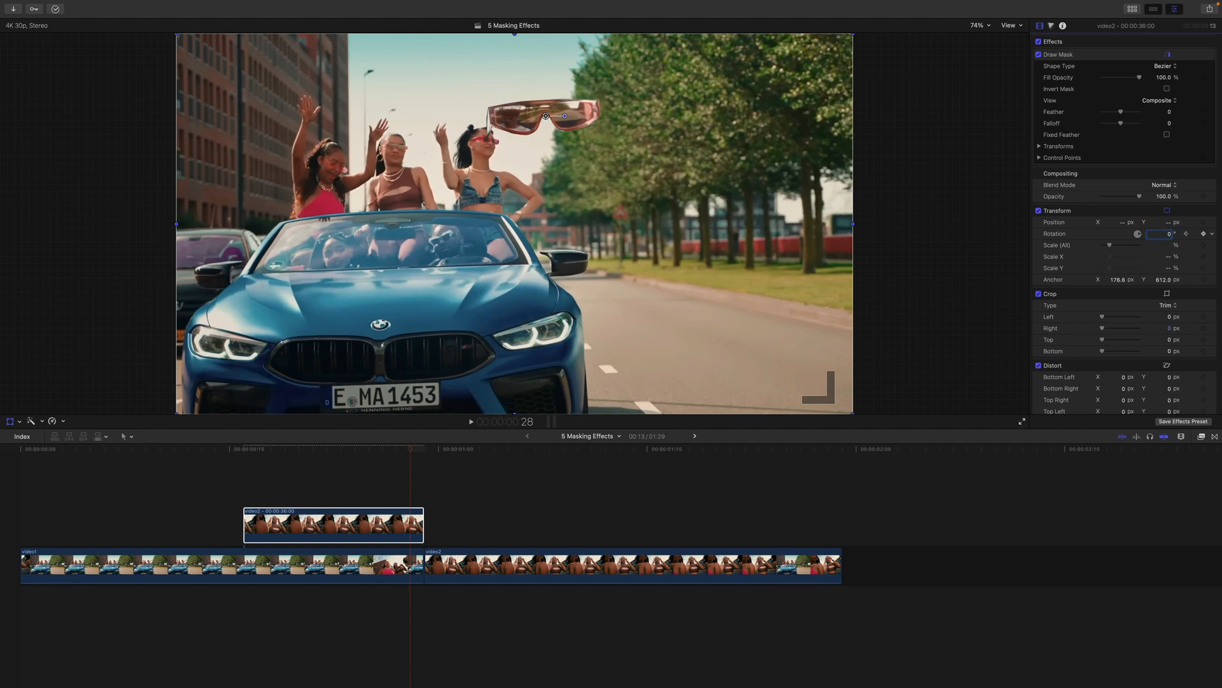
{"action": "left_click_drag", "start_coordinate": [405, 451], "coordinate": [243, 452]}
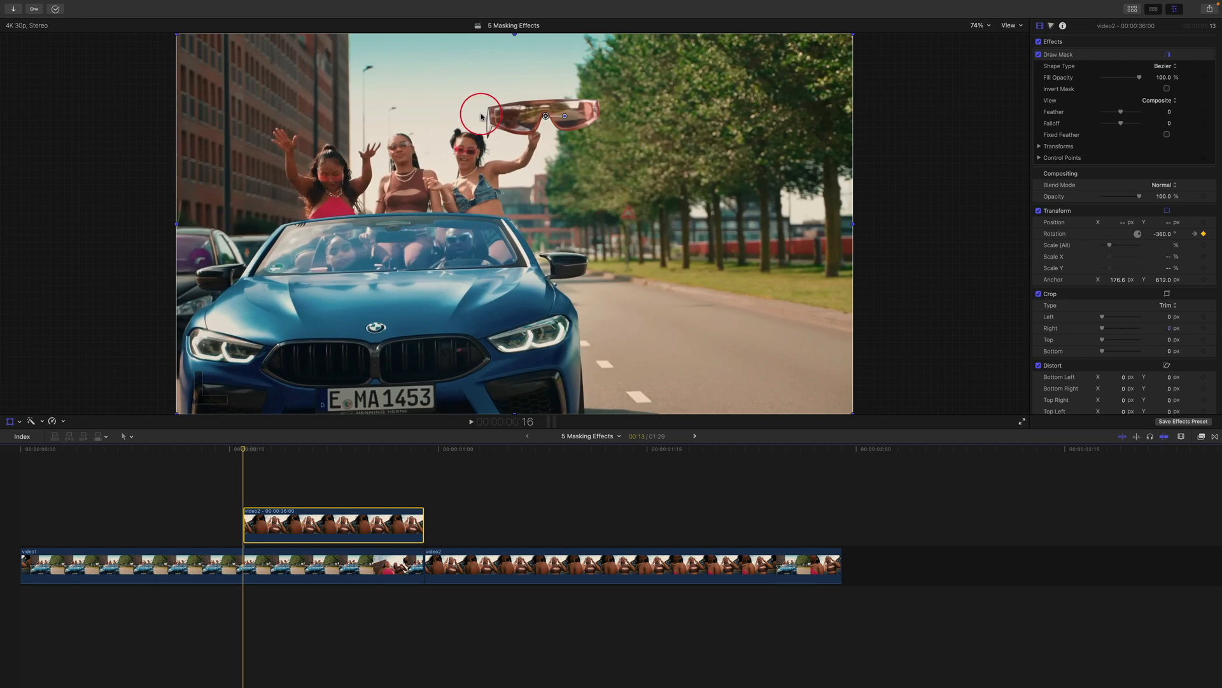
Step: Add a keyframe with an overall scale of 0% at the first frame of the sunglasses freeze frame
{"action": "left_click", "coordinate": [249, 468]}
{"action": "left_click_drag", "start_coordinate": [248, 469], "coordinate": [243, 468]}
{"action": "left_click", "coordinate": [10, 421]}
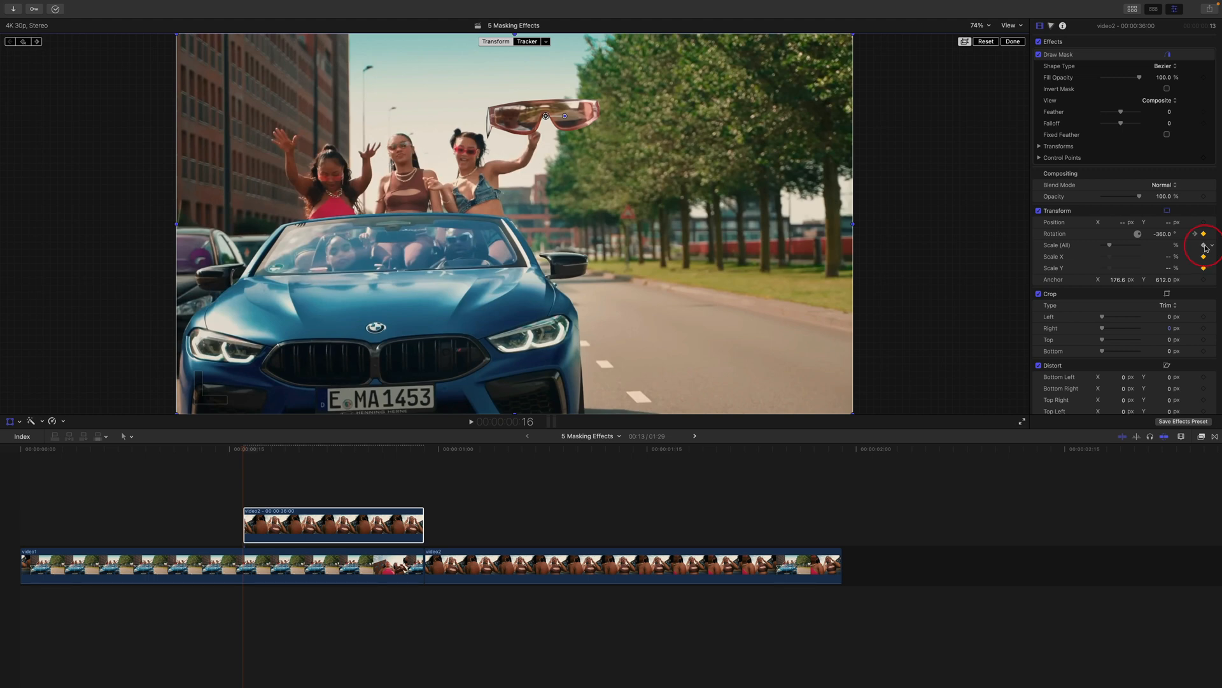
{"action": "left_click_drag", "start_coordinate": [1111, 249], "coordinate": [1154, 247]}
{"action": "left_click", "coordinate": [1171, 246]}
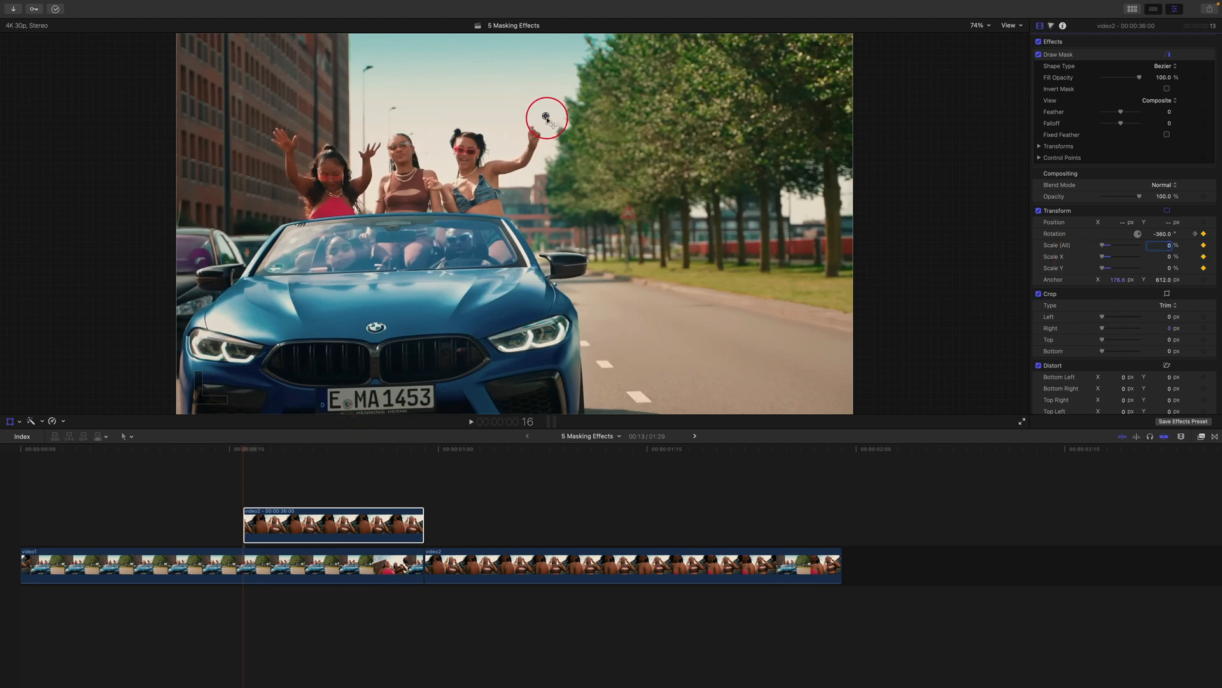
Step: Keyframe the freeze frame's overall scale at 100% at frame 28, finish the transform and preview the animation
{"action": "left_click_drag", "start_coordinate": [242, 449], "coordinate": [418, 456]}
{"action": "left_click", "coordinate": [1081, 243]}
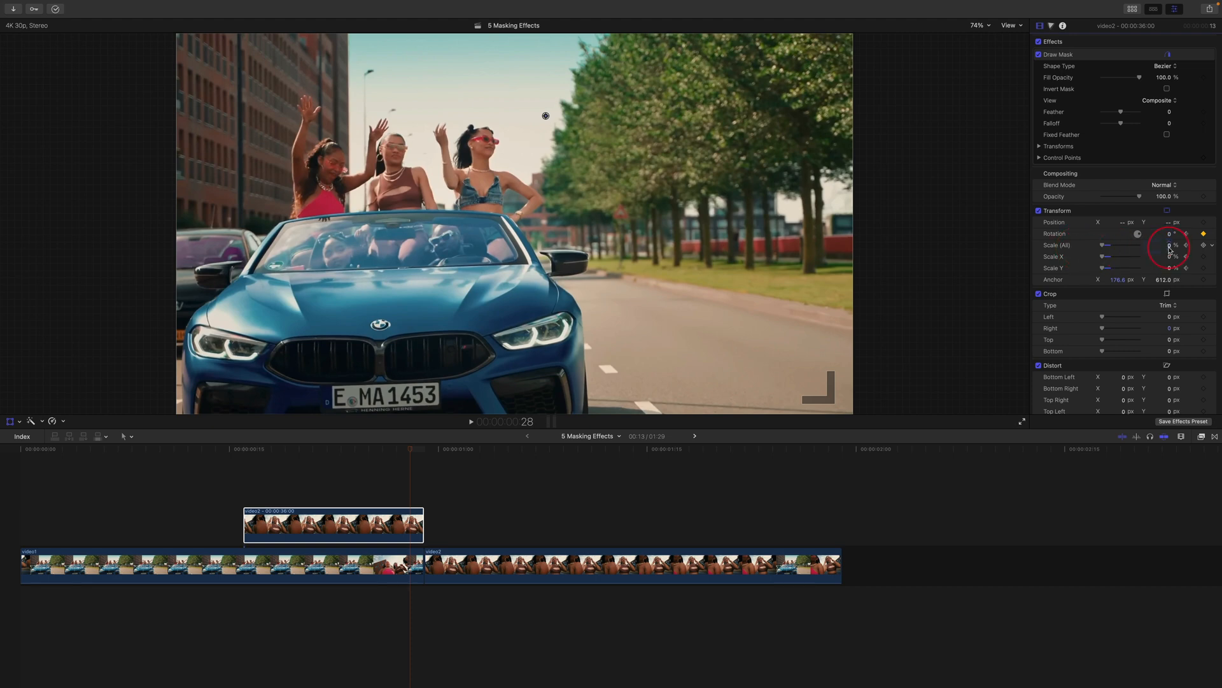
{"action": "key", "text": "Return"}
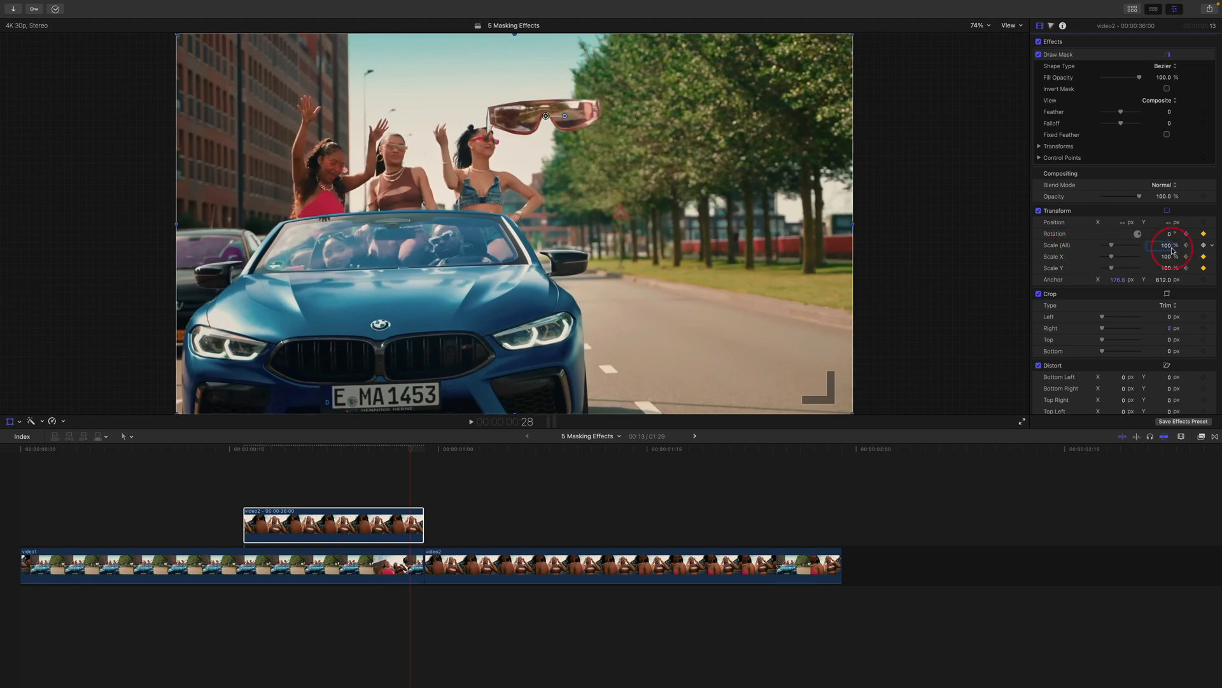
{"action": "left_click", "coordinate": [1011, 45]}
{"action": "key", "text": "space"}
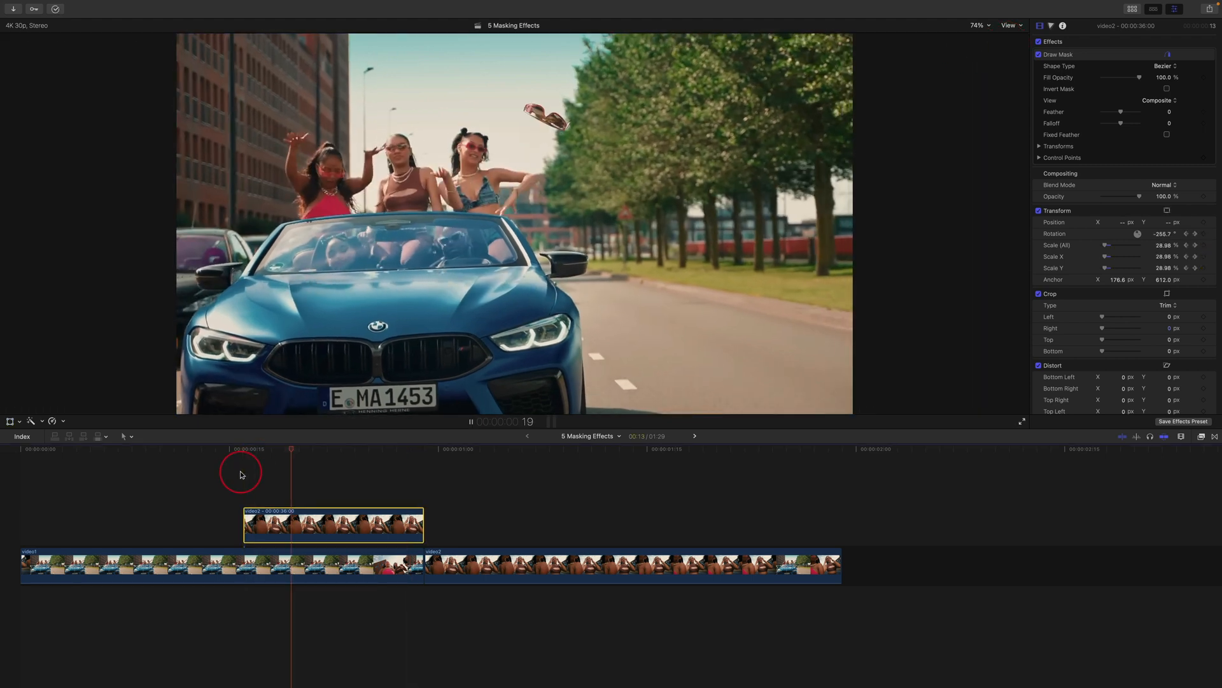
{"action": "key", "text": "space"}
Step: Apply the Radial blur to the freeze frame, move its centre onto the sunglasses and play back the transition
{"action": "left_click_drag", "start_coordinate": [266, 452], "coordinate": [343, 452]}
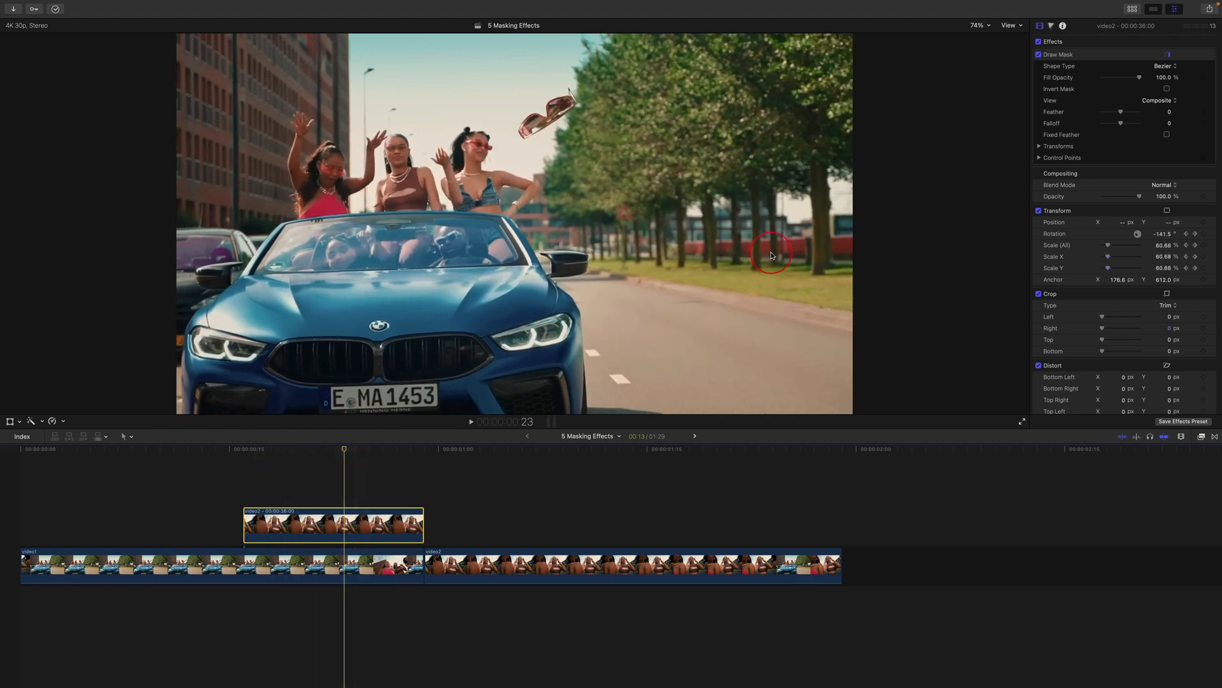
{"action": "left_click", "coordinate": [1197, 435]}
{"action": "left_click", "coordinate": [1036, 500]}
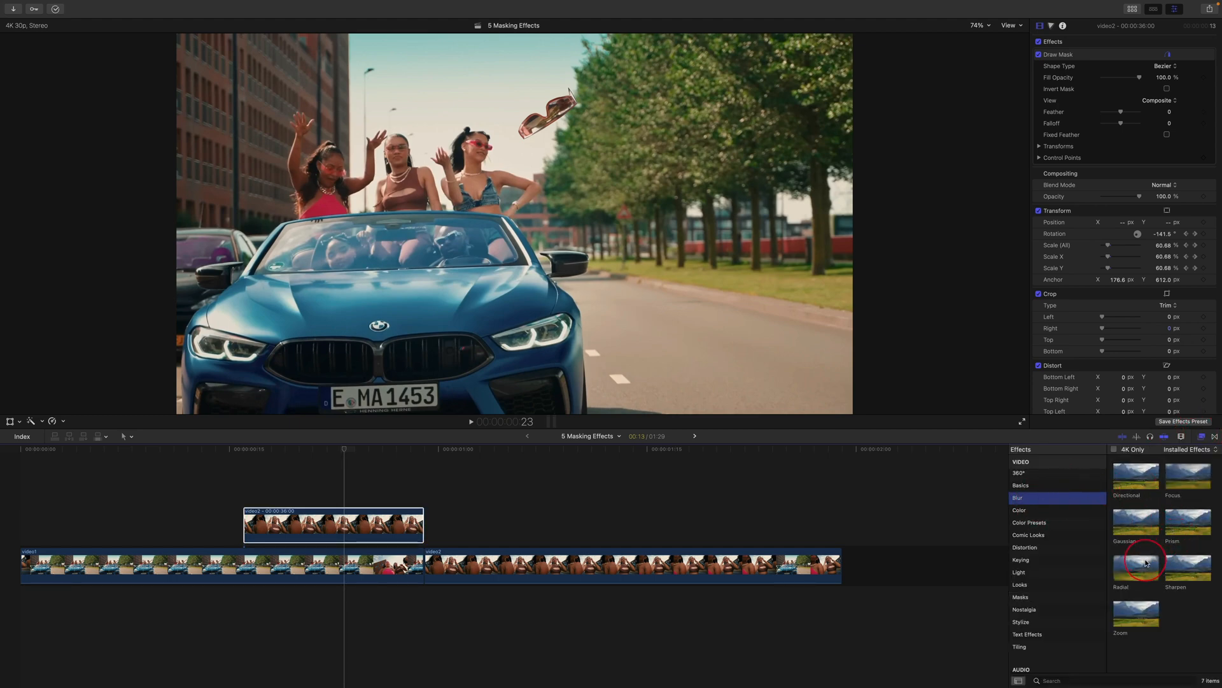
{"action": "left_click_drag", "start_coordinate": [1141, 570], "coordinate": [359, 494]}
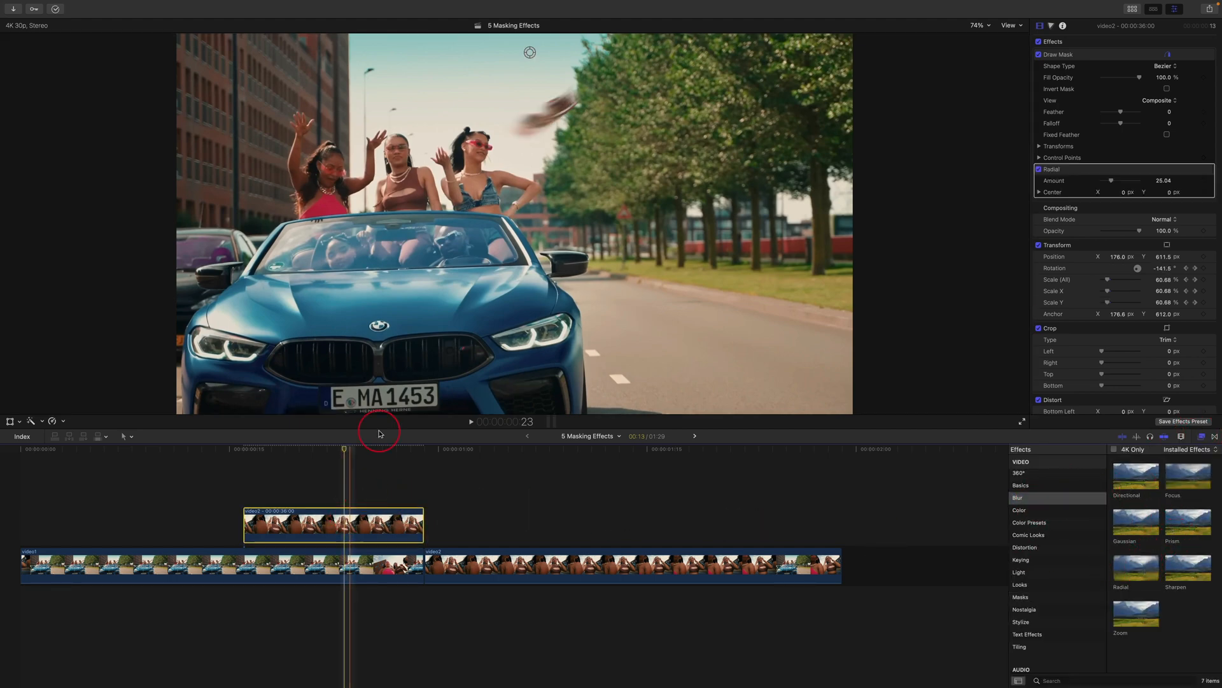
{"action": "left_click_drag", "start_coordinate": [530, 52], "coordinate": [546, 118]}
{"action": "left_click", "coordinate": [407, 305]}
{"action": "left_click_drag", "start_coordinate": [339, 432], "coordinate": [16, 454]}
{"action": "key", "text": "space"}
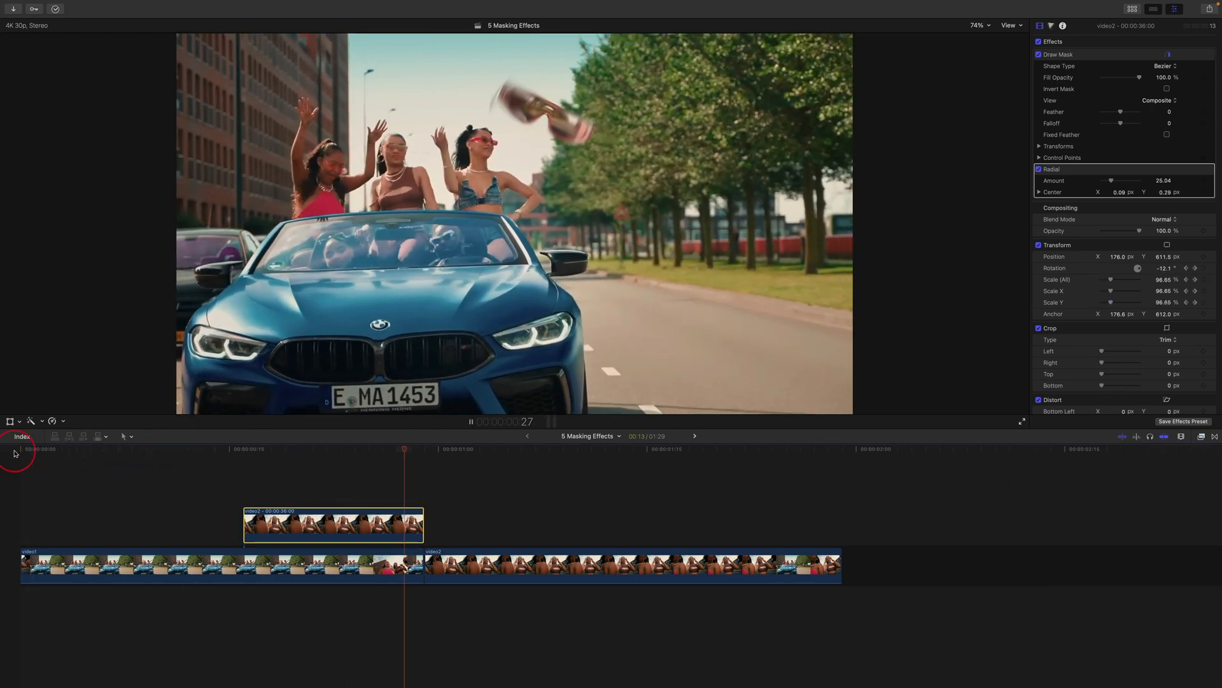
{"action": "key", "text": "space"}
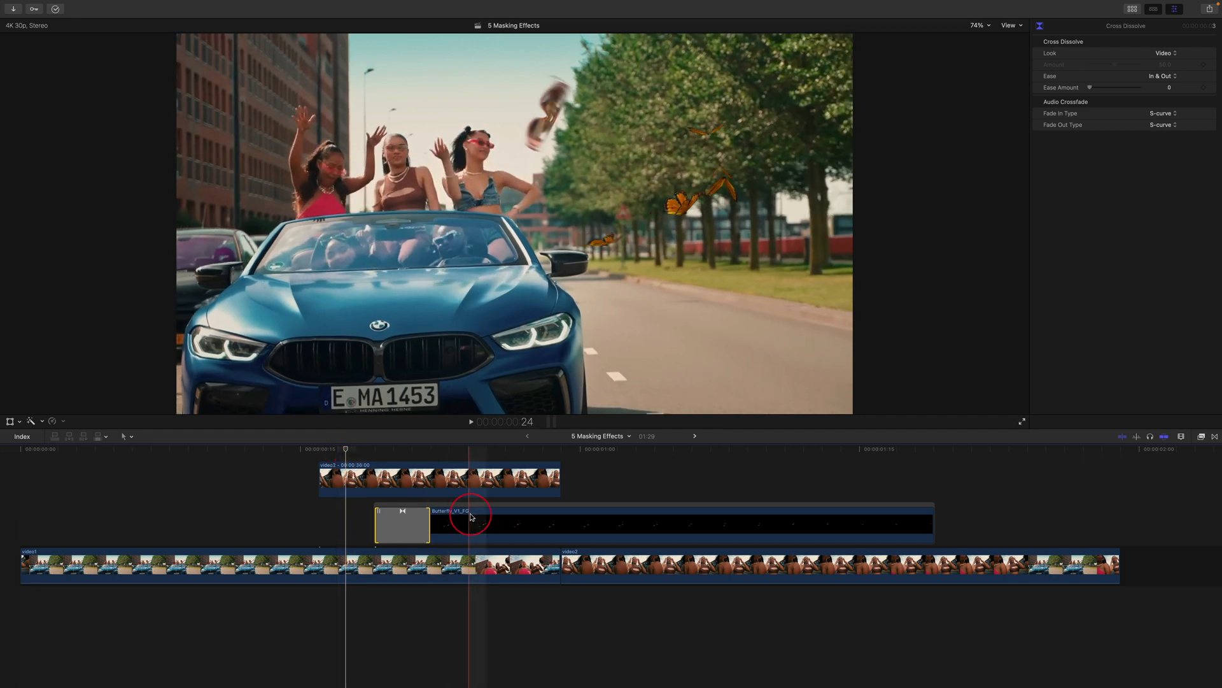
Step: Review the transition with the butterfly overlay, from the spinning sunglasses over the first clip into the second clip
{"action": "left_click", "coordinate": [501, 449]}
{"action": "left_click_drag", "start_coordinate": [489, 485], "coordinate": [332, 486]}
{"action": "left_click", "coordinate": [447, 521]}
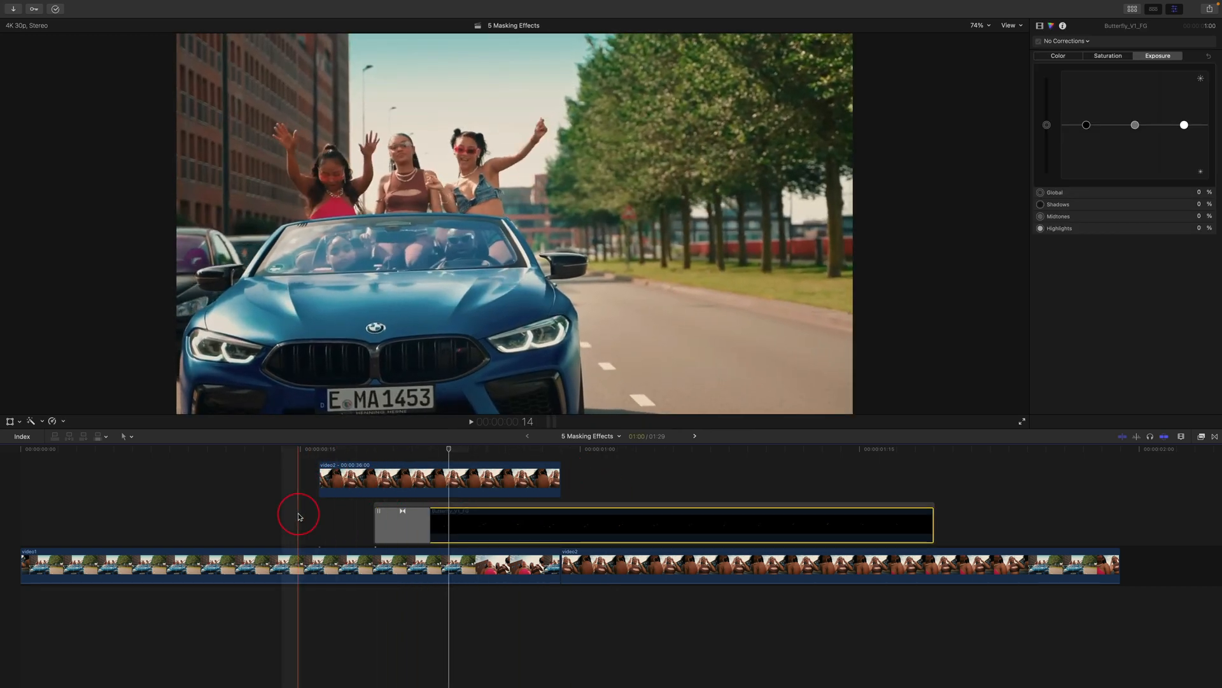
{"action": "key", "text": "space"}
{"action": "key", "text": "space"}
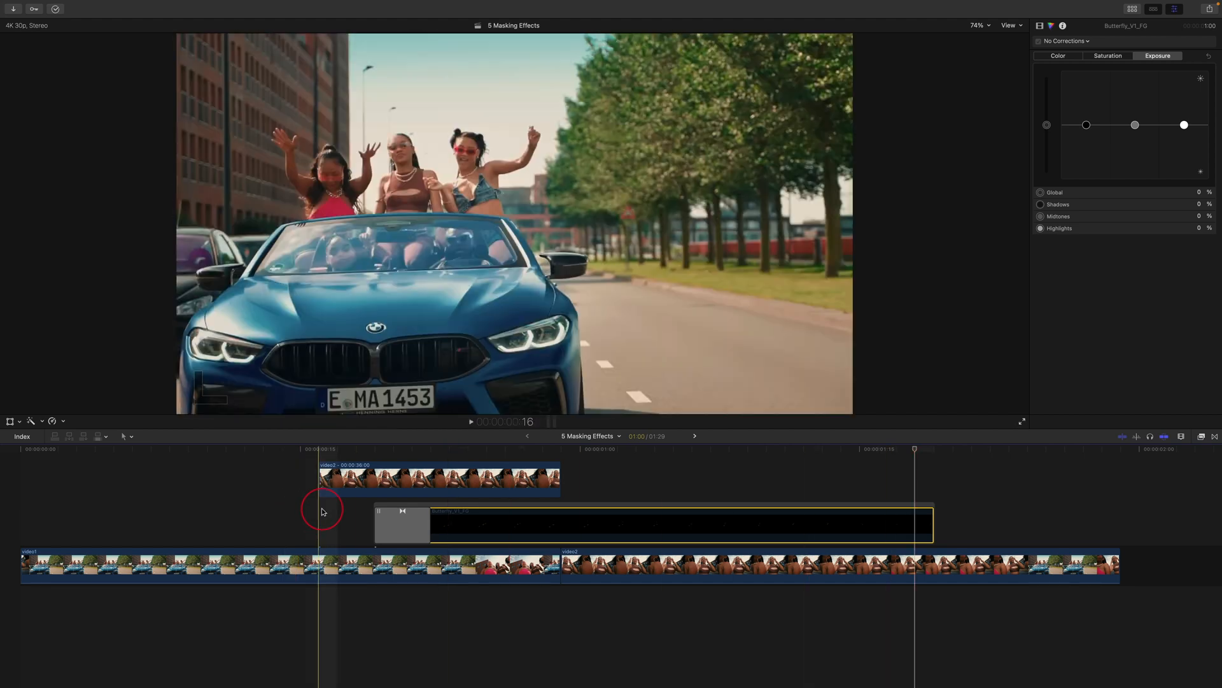
{"action": "left_click", "coordinate": [628, 448]}
{"action": "key", "text": "space"}
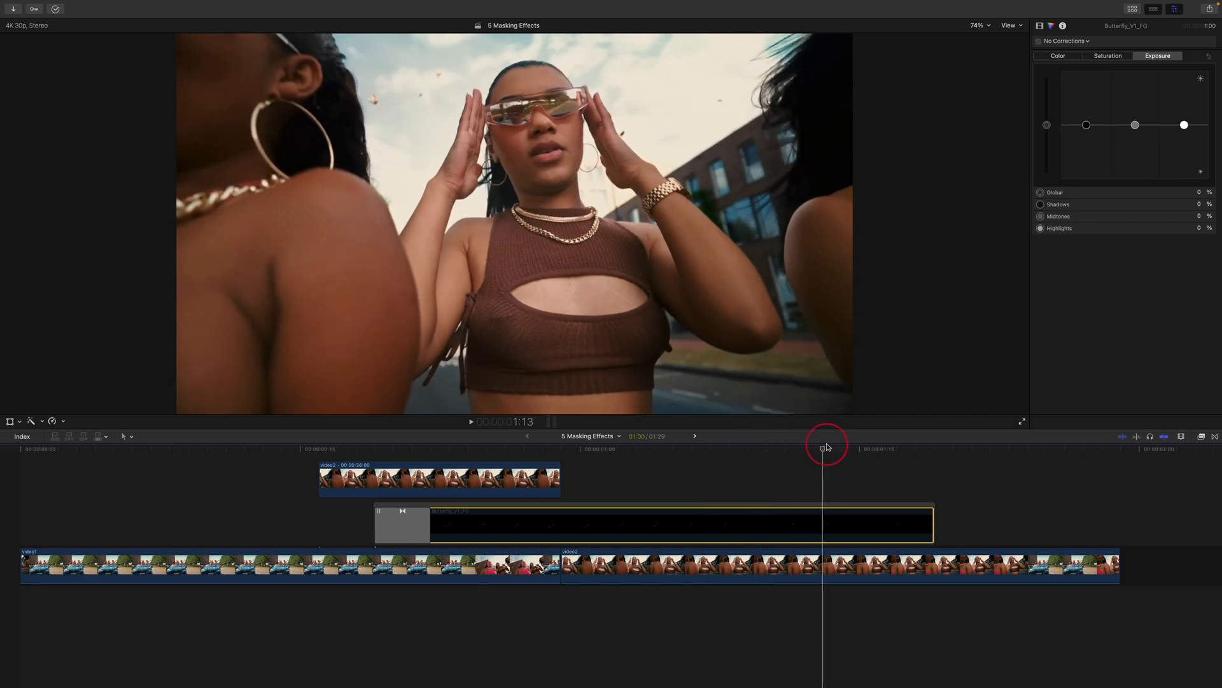
{"action": "left_click", "coordinate": [633, 448]}
{"action": "left_click_drag", "start_coordinate": [633, 449], "coordinate": [610, 458]}
{"action": "left_click", "coordinate": [576, 527]}
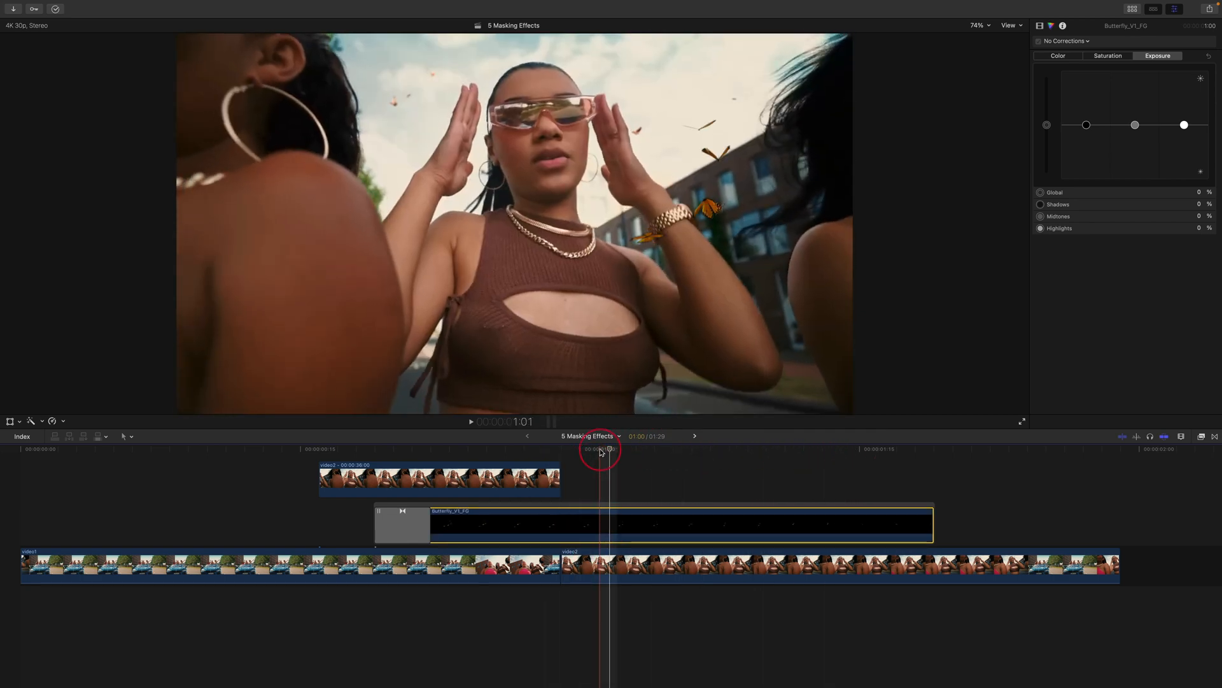
{"action": "left_click", "coordinate": [317, 473]}
{"action": "key", "text": "space"}
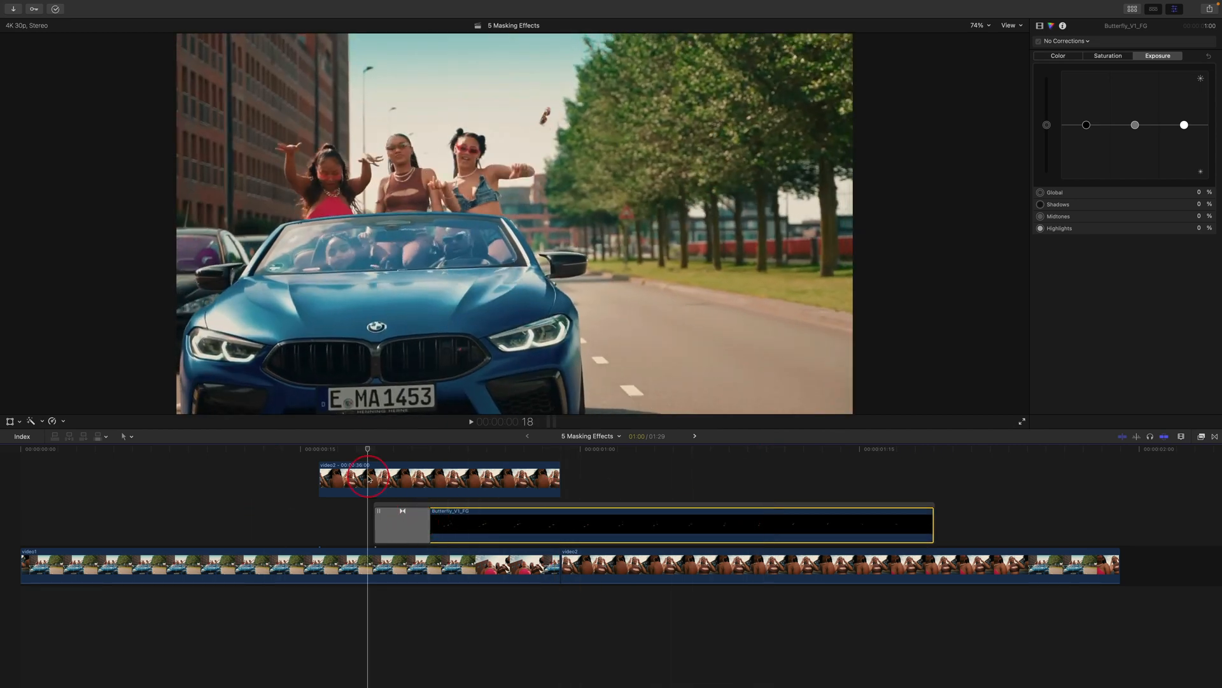
{"action": "left_click", "coordinate": [367, 453]}
{"action": "left_click_drag", "start_coordinate": [467, 449], "coordinate": [525, 449]}
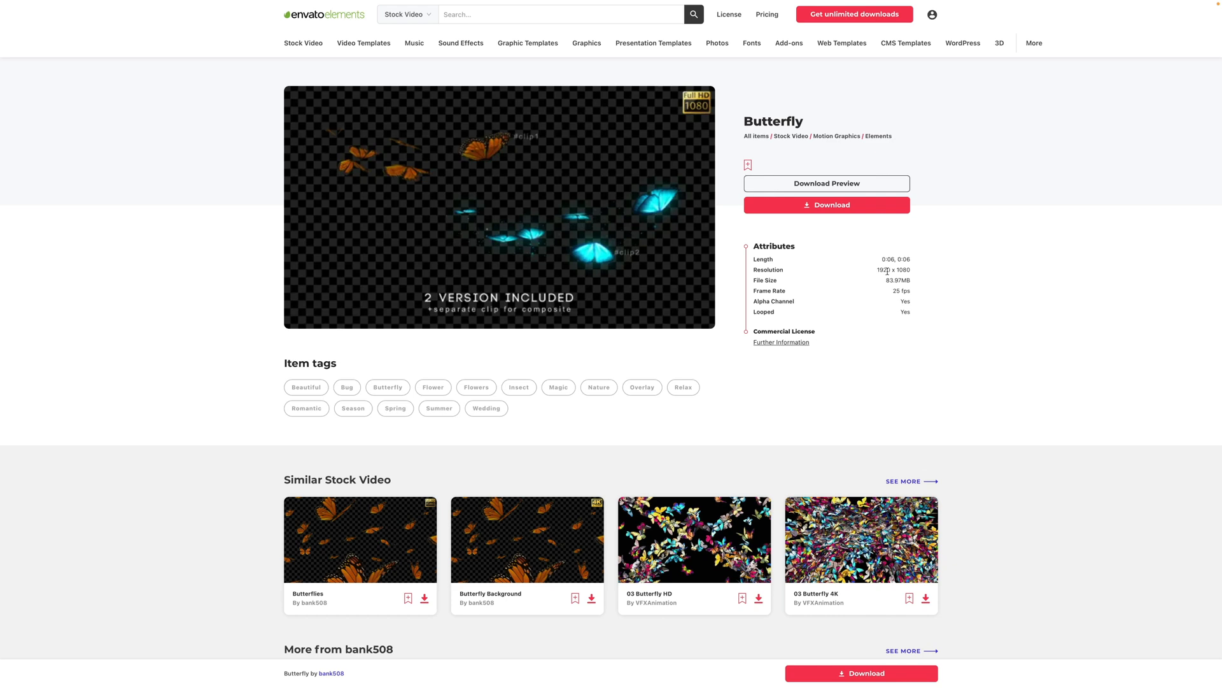
Step: Switch to the Envato Elements page of the Butterfly stock video and examine its preview and attributes
{"action": "mouse_move", "coordinate": [630, 149]}
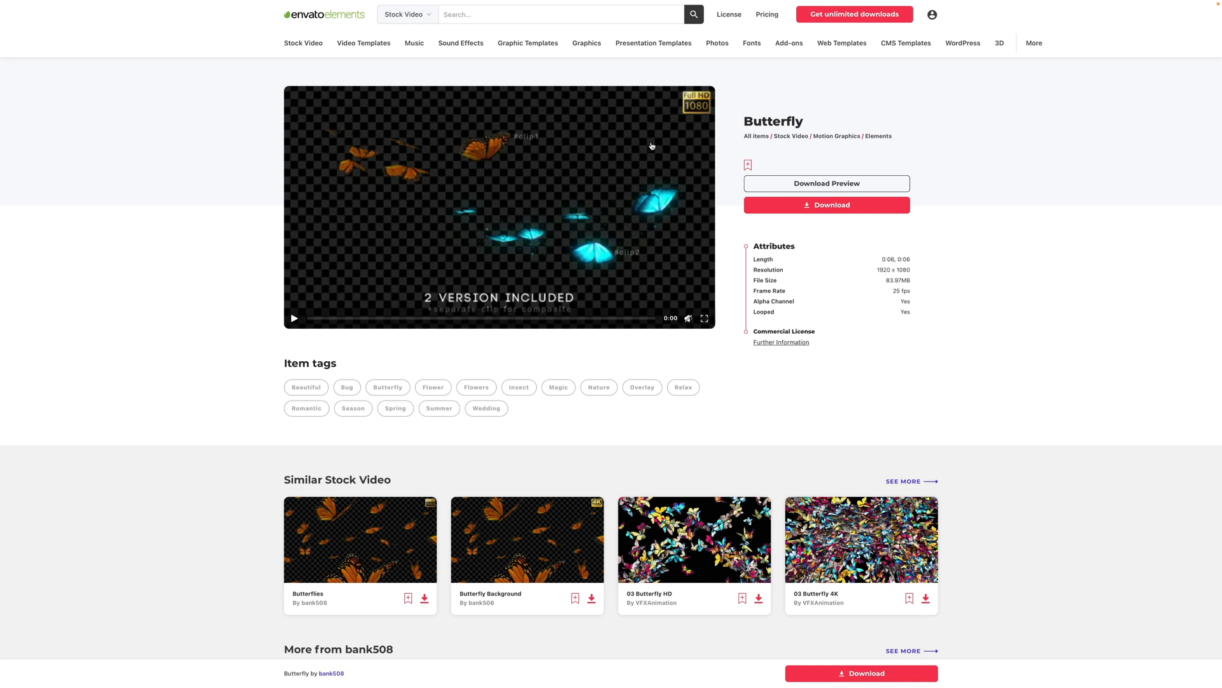
{"action": "left_click", "coordinate": [395, 200]}
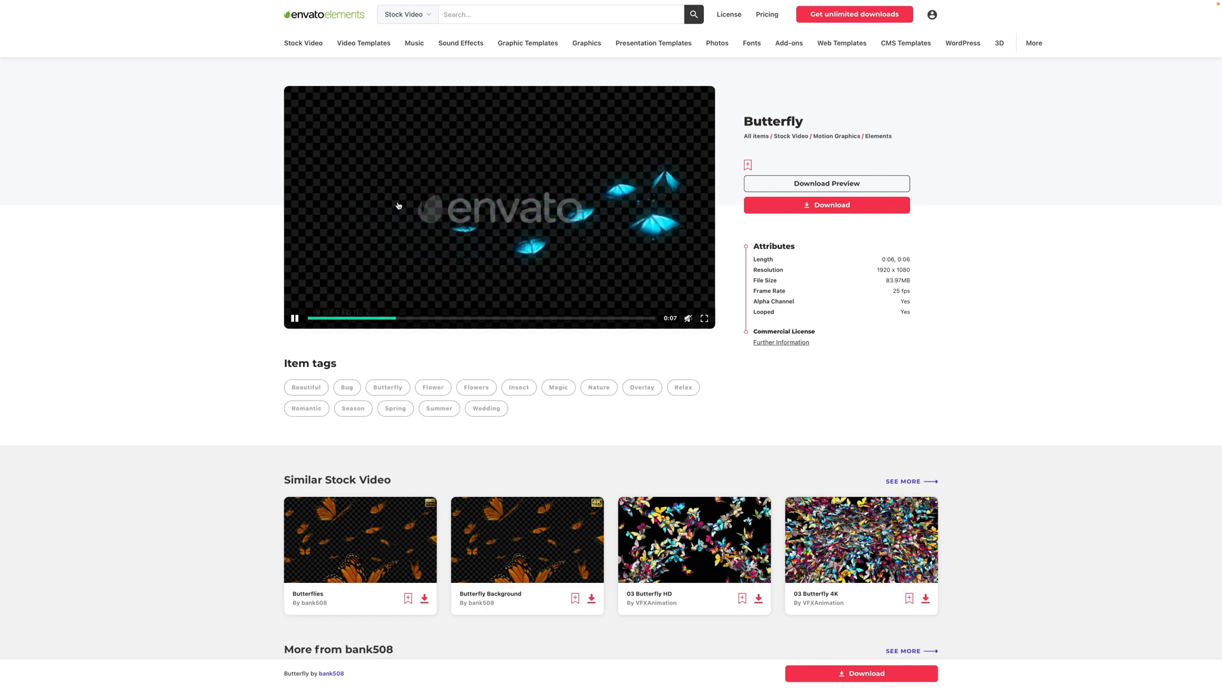
{"action": "left_click_drag", "start_coordinate": [729, 234], "coordinate": [895, 331]}
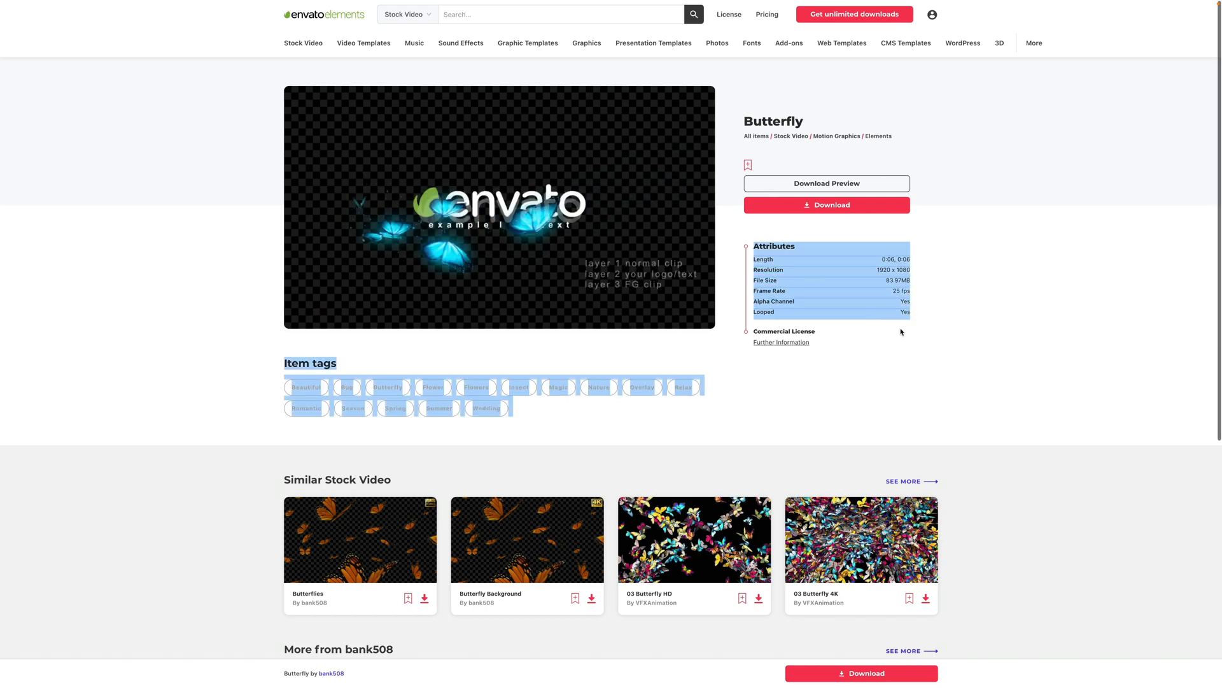
{"action": "left_click", "coordinate": [920, 326]}
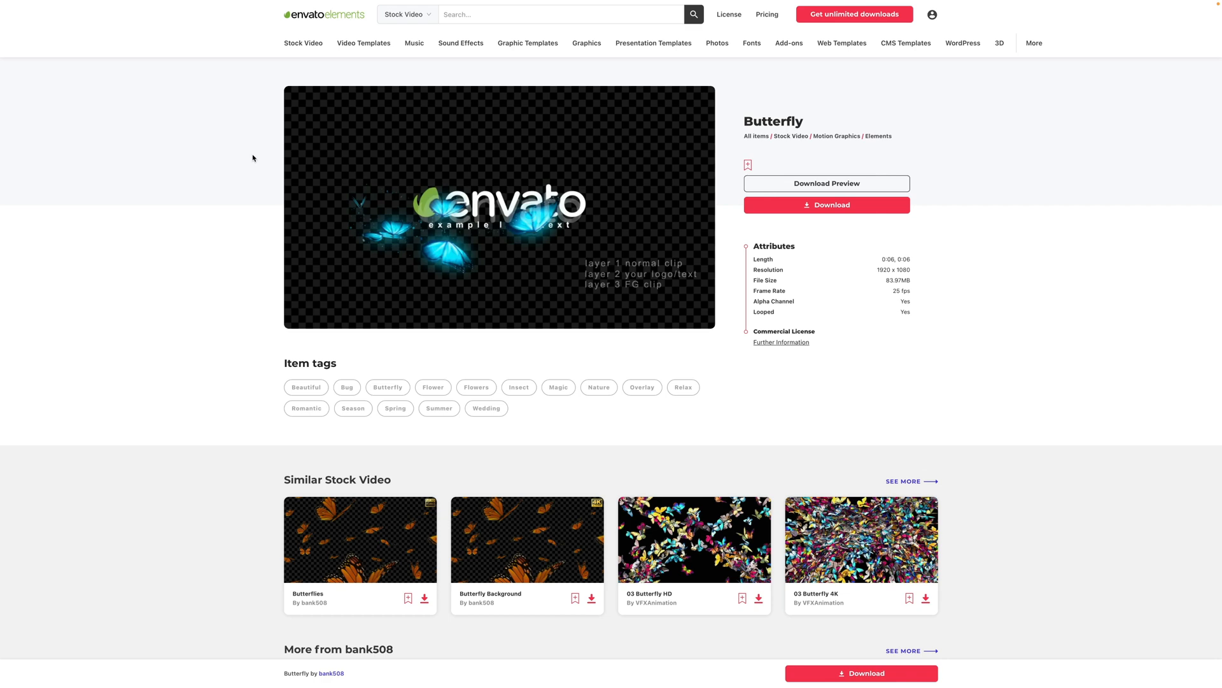
Step: Look over the Envato Elements asset categories and browse the royalty-free stock videos
{"action": "mouse_move", "coordinate": [358, 47]}
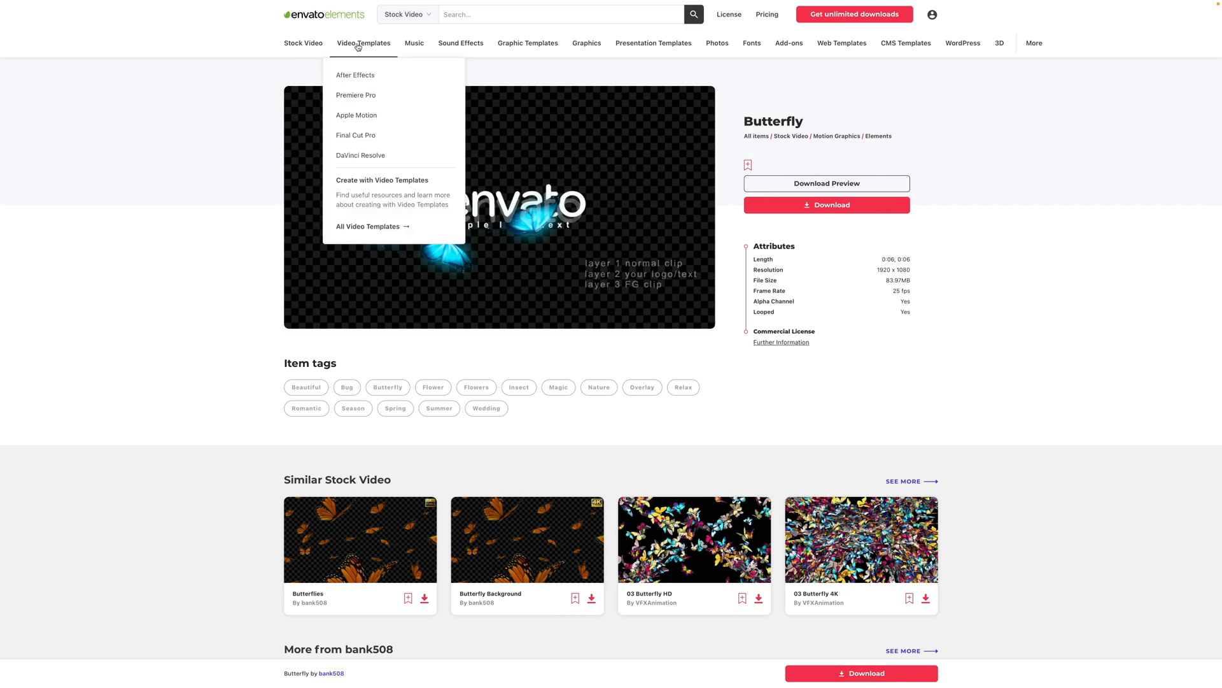
{"action": "mouse_move", "coordinate": [463, 46]}
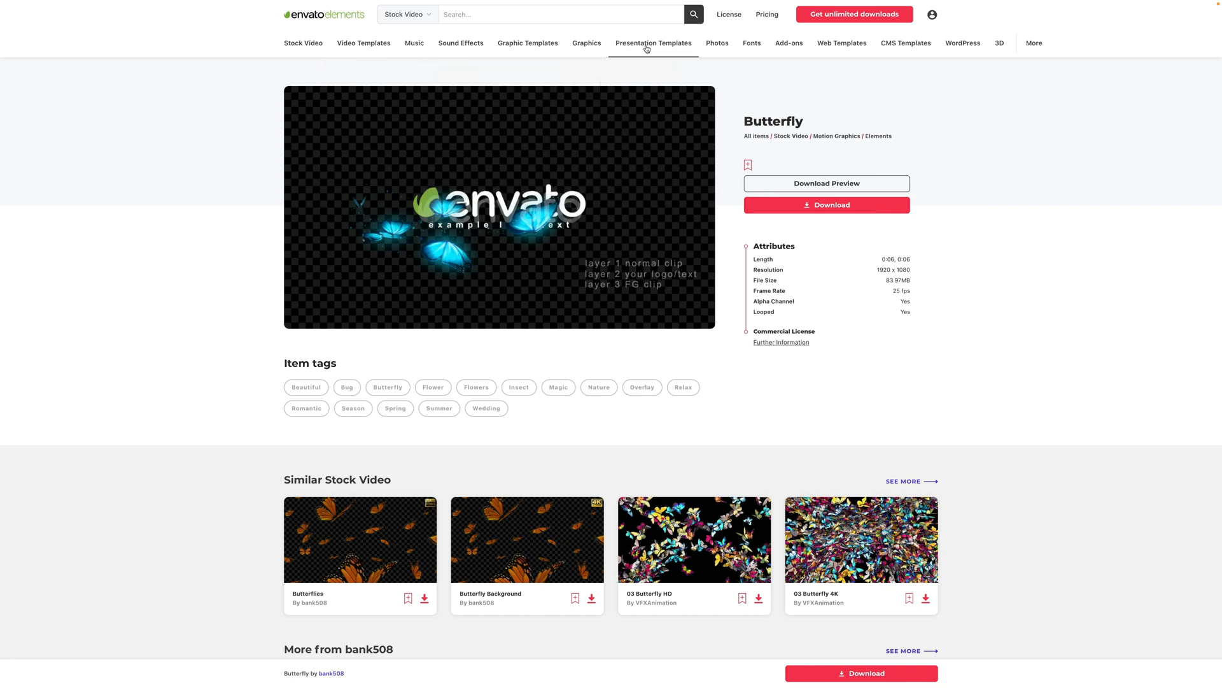
{"action": "mouse_move", "coordinate": [707, 50]}
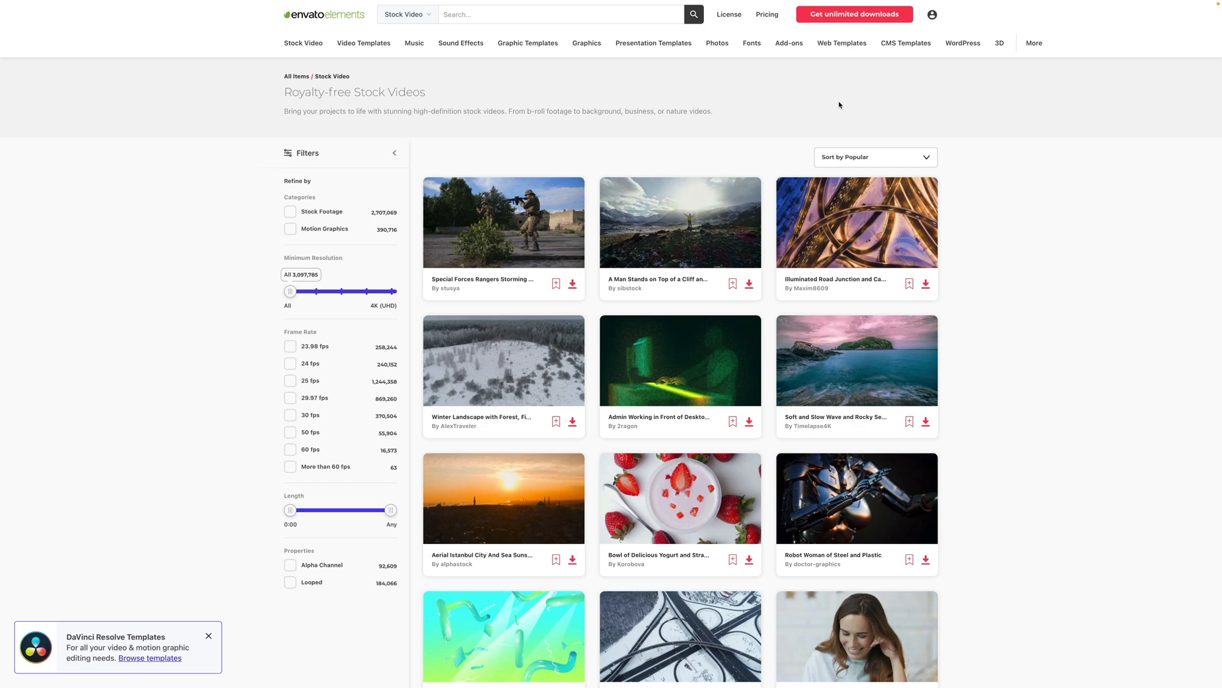
{"action": "scroll", "coordinate": [1001, 118], "scroll_direction": "down", "scroll_amount": 3}
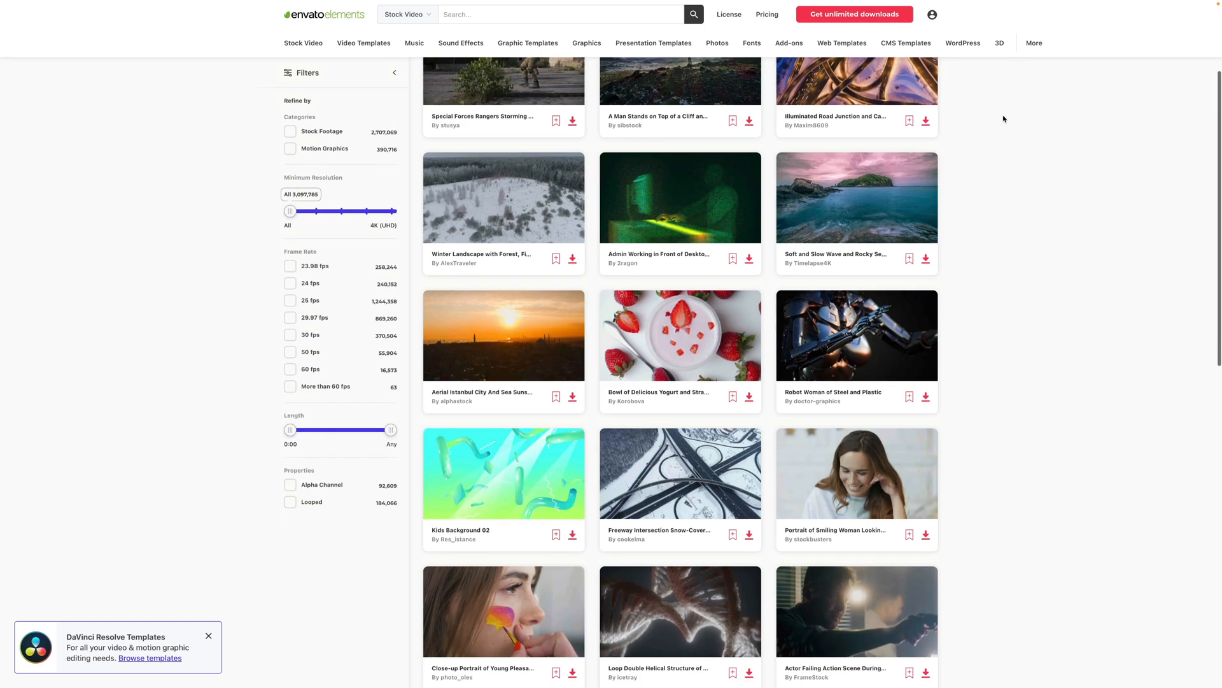
{"action": "scroll", "coordinate": [1003, 119], "scroll_direction": "down", "scroll_amount": 2}
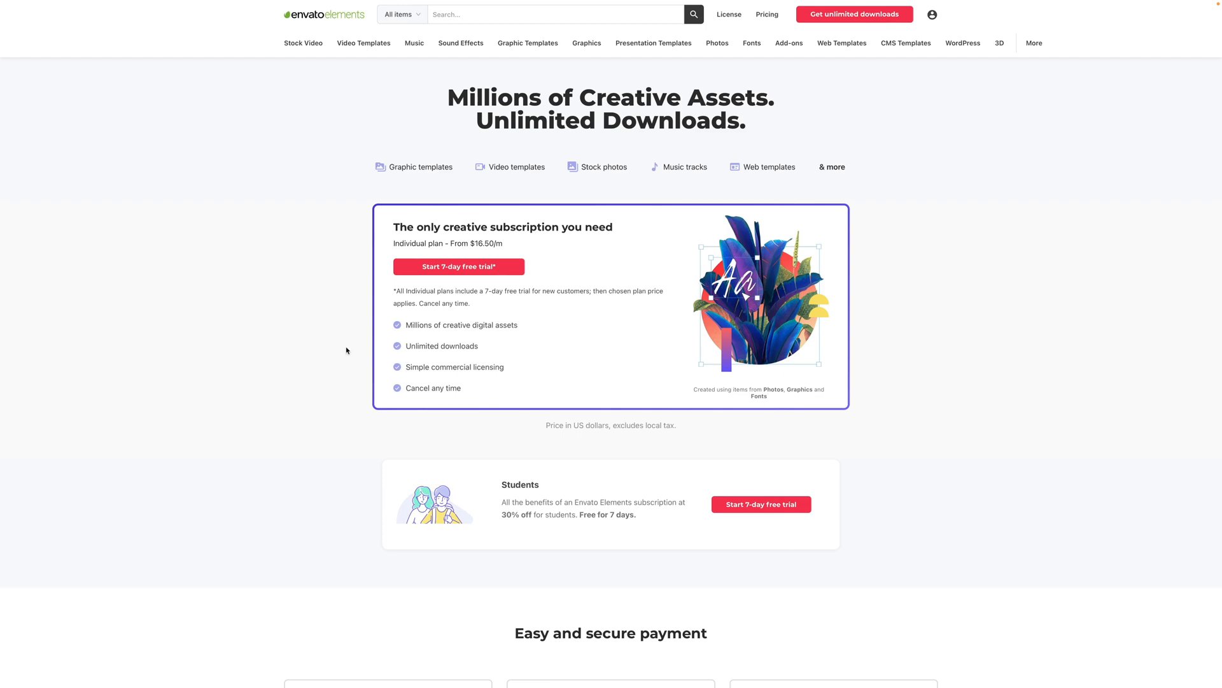
Step: Examine the benefits of the individual subscription plan on the Envato Elements pricing page
{"action": "scroll", "coordinate": [345, 351], "scroll_direction": "down", "scroll_amount": 8}
{"action": "left_click_drag", "start_coordinate": [478, 346], "coordinate": [405, 345]}
{"action": "left_click_drag", "start_coordinate": [461, 388], "coordinate": [407, 386]}
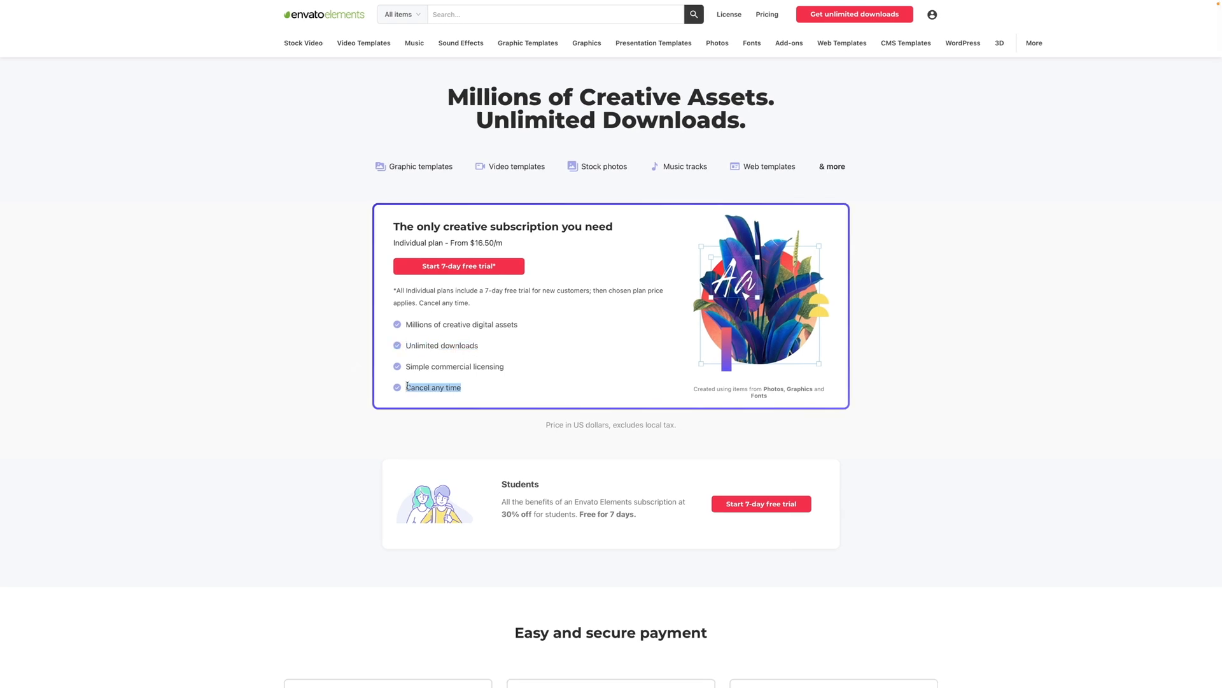
Step: Read through the Envato Elements license page and browse the freebies on the home page
{"action": "left_click", "coordinate": [730, 18]}
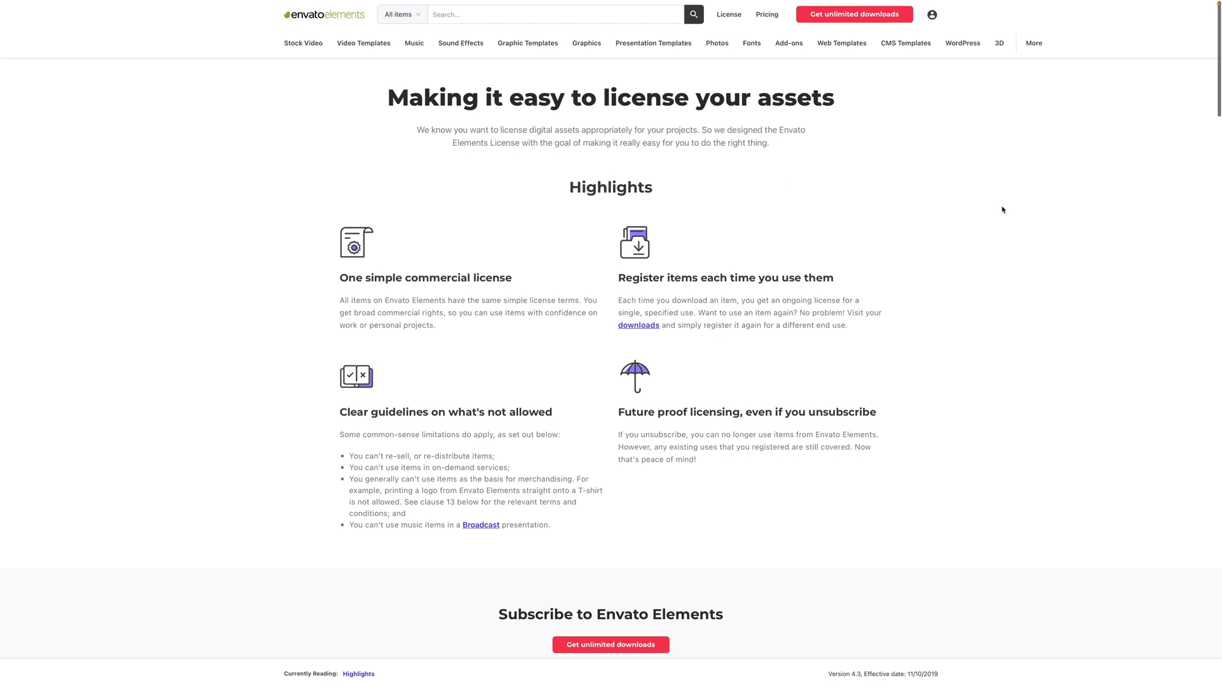
{"action": "scroll", "coordinate": [1003, 211], "scroll_direction": "down", "scroll_amount": 10}
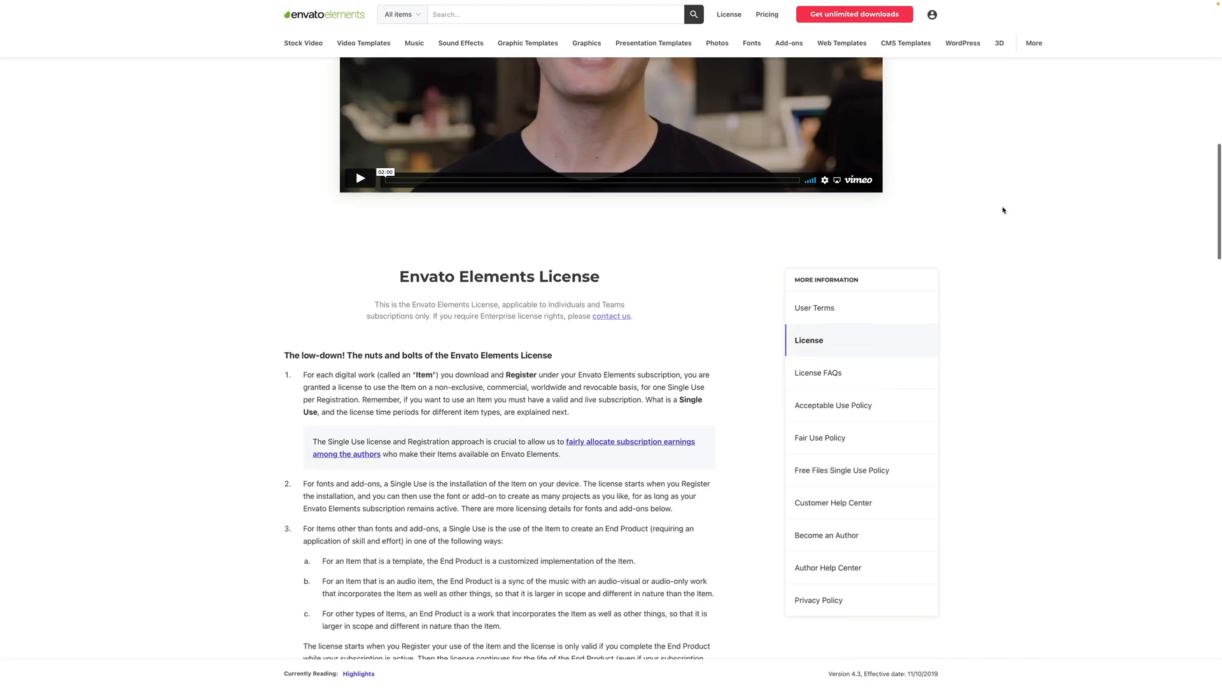
{"action": "scroll", "coordinate": [1002, 210], "scroll_direction": "down", "scroll_amount": 6}
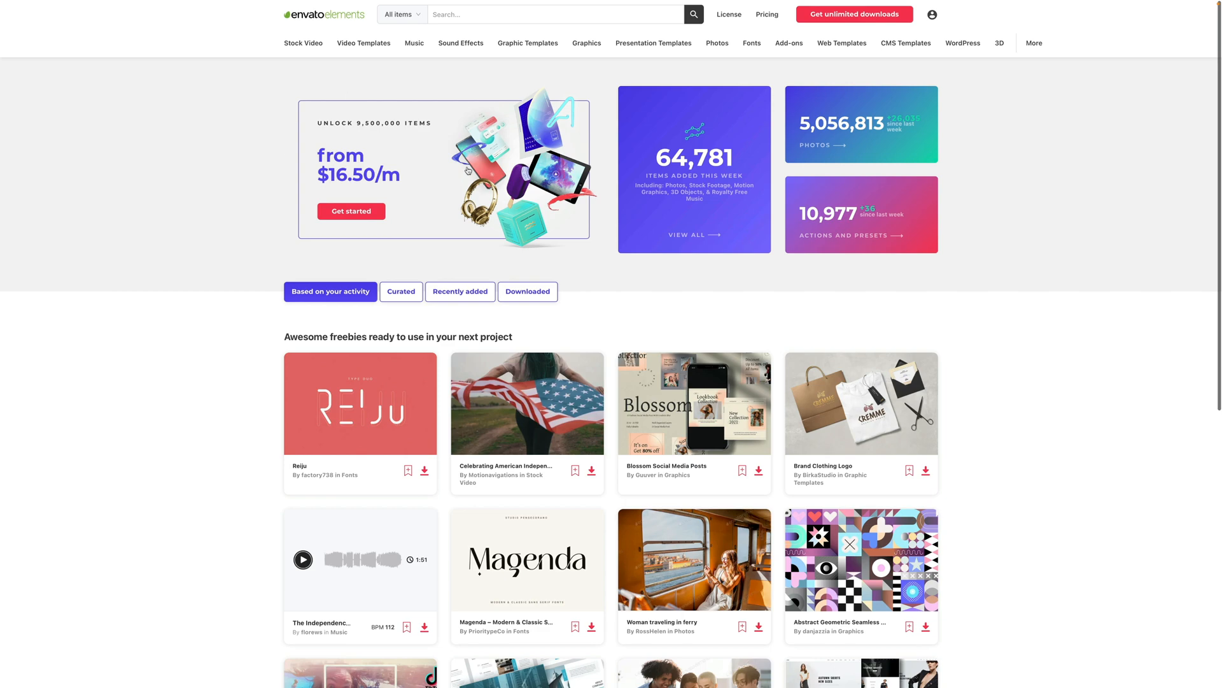
{"action": "scroll", "coordinate": [246, 172], "scroll_direction": "down", "scroll_amount": 4}
{"action": "scroll", "coordinate": [233, 152], "scroll_direction": "down", "scroll_amount": 3}
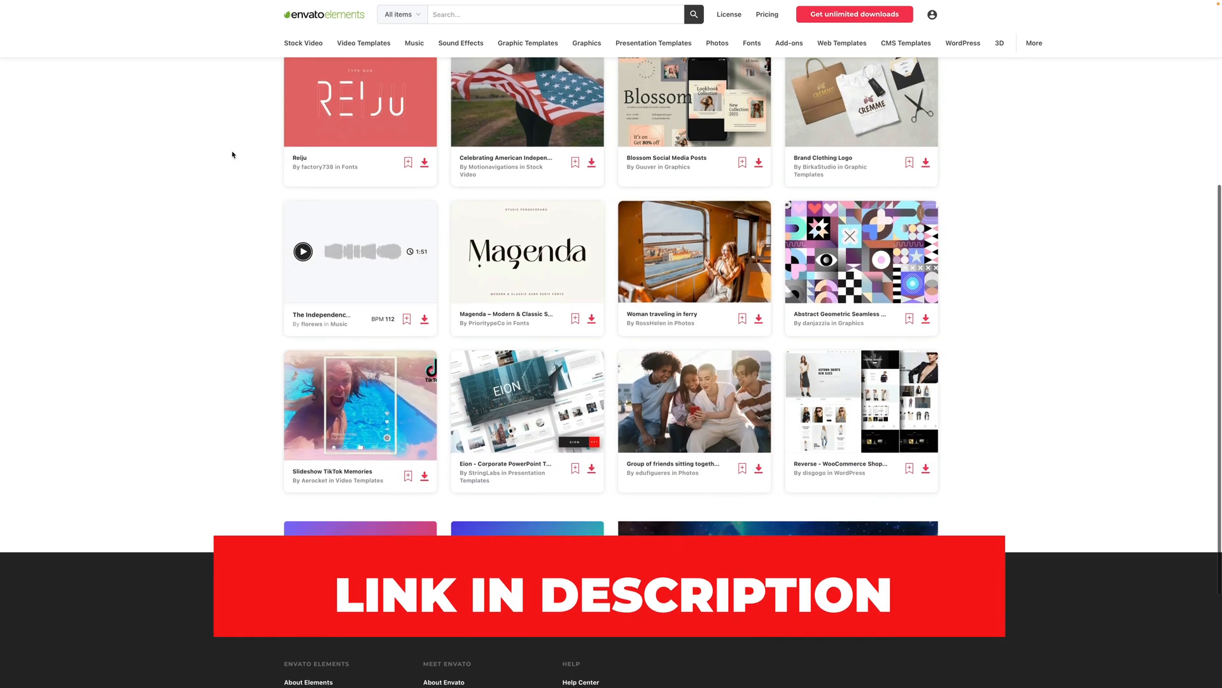
Step: Look back over the freebies and featured offers on the Envato Elements home page
{"action": "scroll", "coordinate": [233, 153], "scroll_direction": "up", "scroll_amount": 5}
{"action": "scroll", "coordinate": [230, 159], "scroll_direction": "down", "scroll_amount": 1}
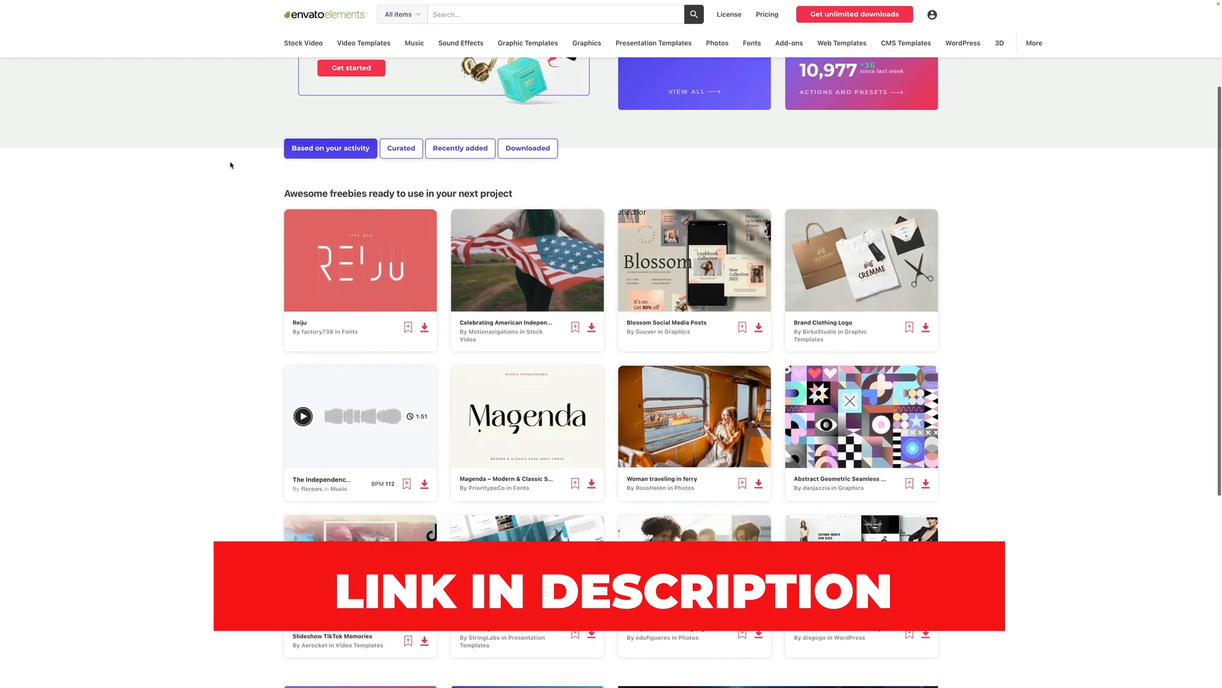
{"action": "scroll", "coordinate": [229, 164], "scroll_direction": "up", "scroll_amount": 4}
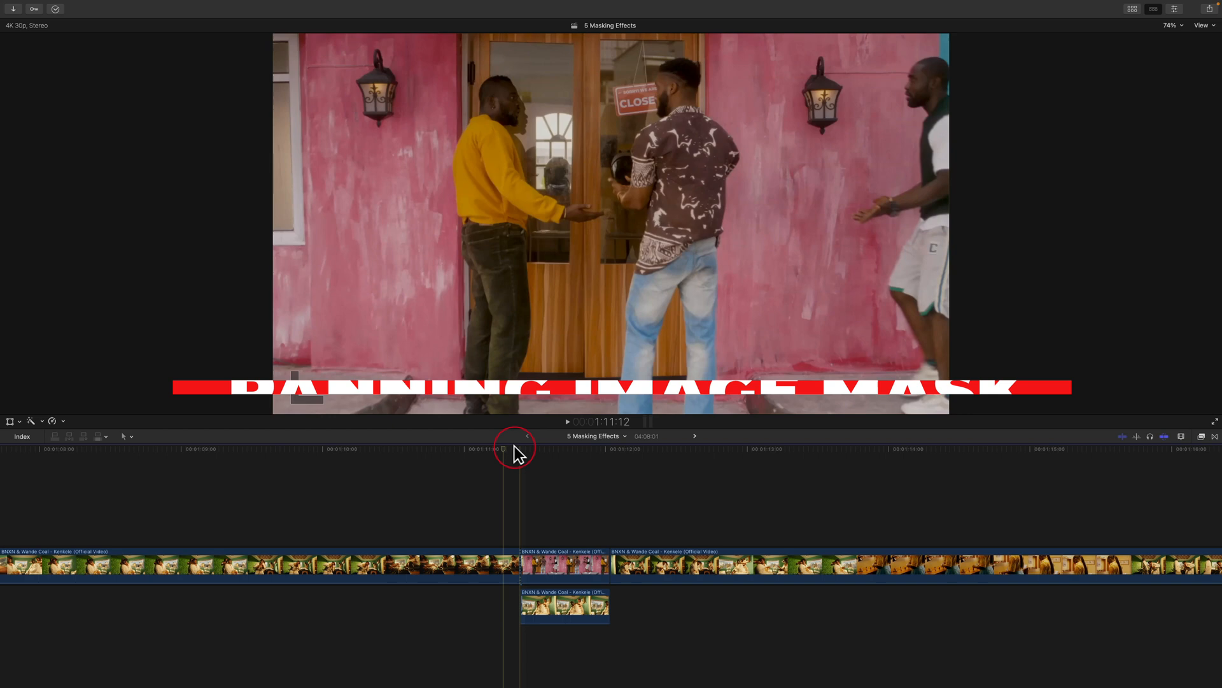
Step: Switch to Final Cut Pro and review the pink-wall clip and the green-room clip for the panning image mask
{"action": "left_click", "coordinate": [531, 449]}
{"action": "left_click_drag", "start_coordinate": [531, 449], "coordinate": [586, 451]}
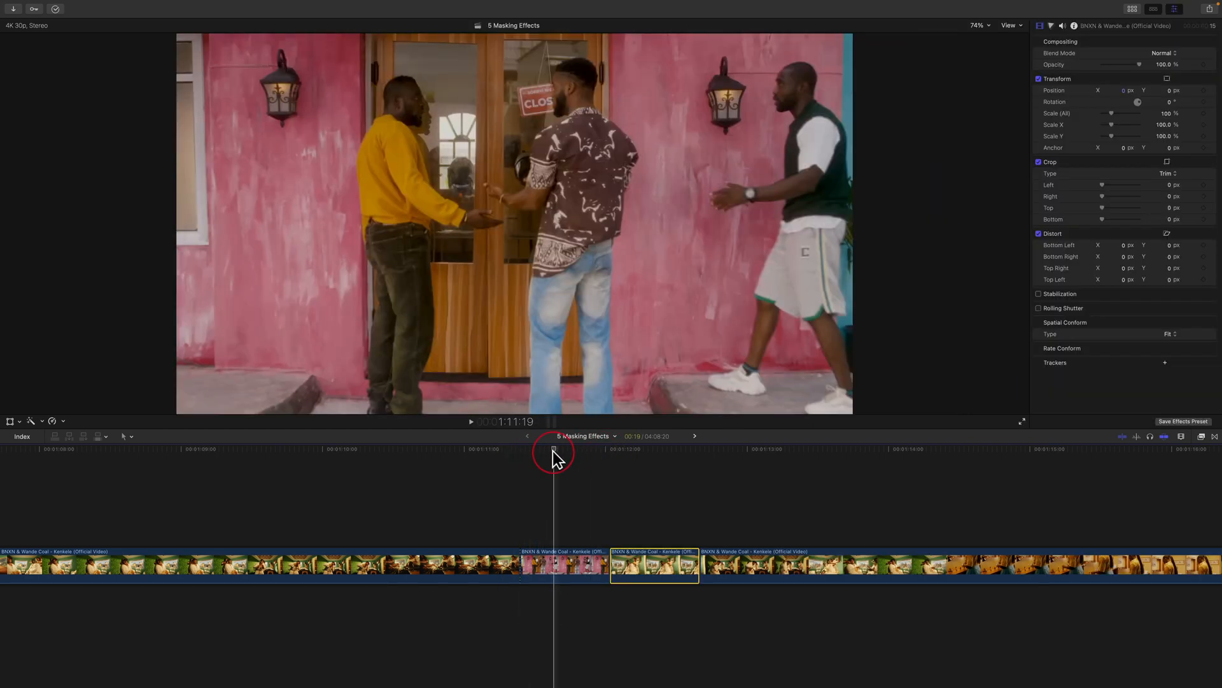
{"action": "left_click", "coordinate": [547, 563]}
{"action": "left_click", "coordinate": [533, 558]}
{"action": "key", "text": "space"}
{"action": "key", "text": "space"}
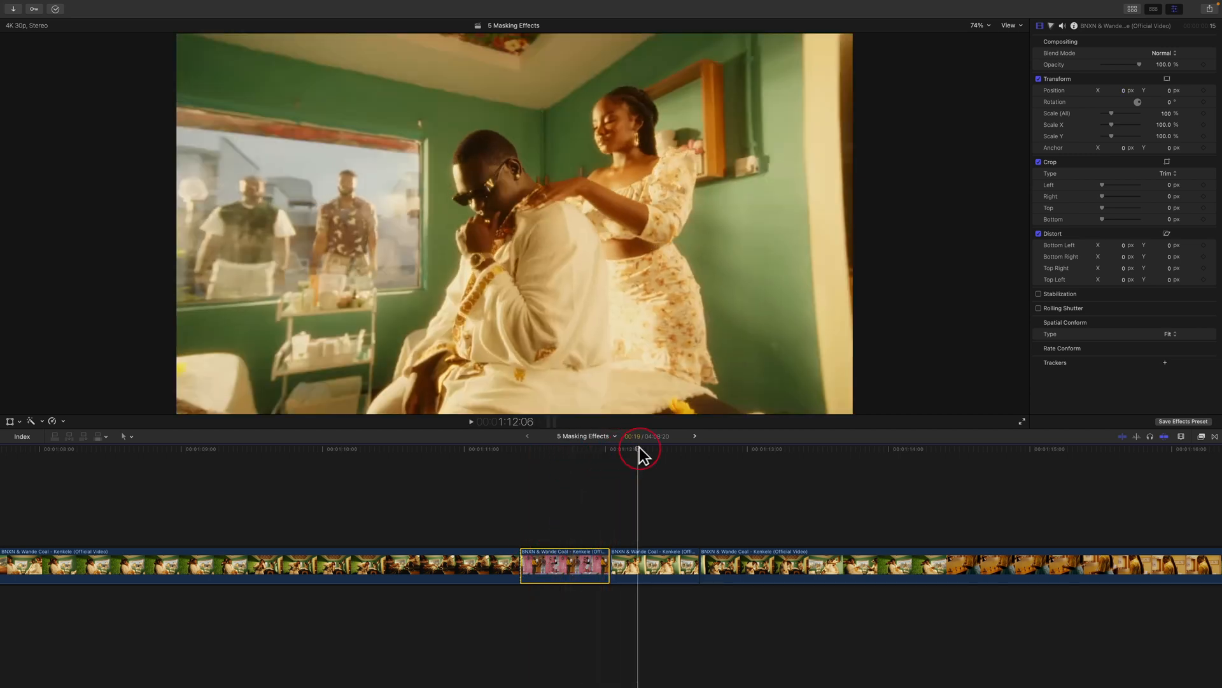
{"action": "left_click", "coordinate": [644, 555]}
{"action": "left_click_drag", "start_coordinate": [643, 450], "coordinate": [629, 449]}
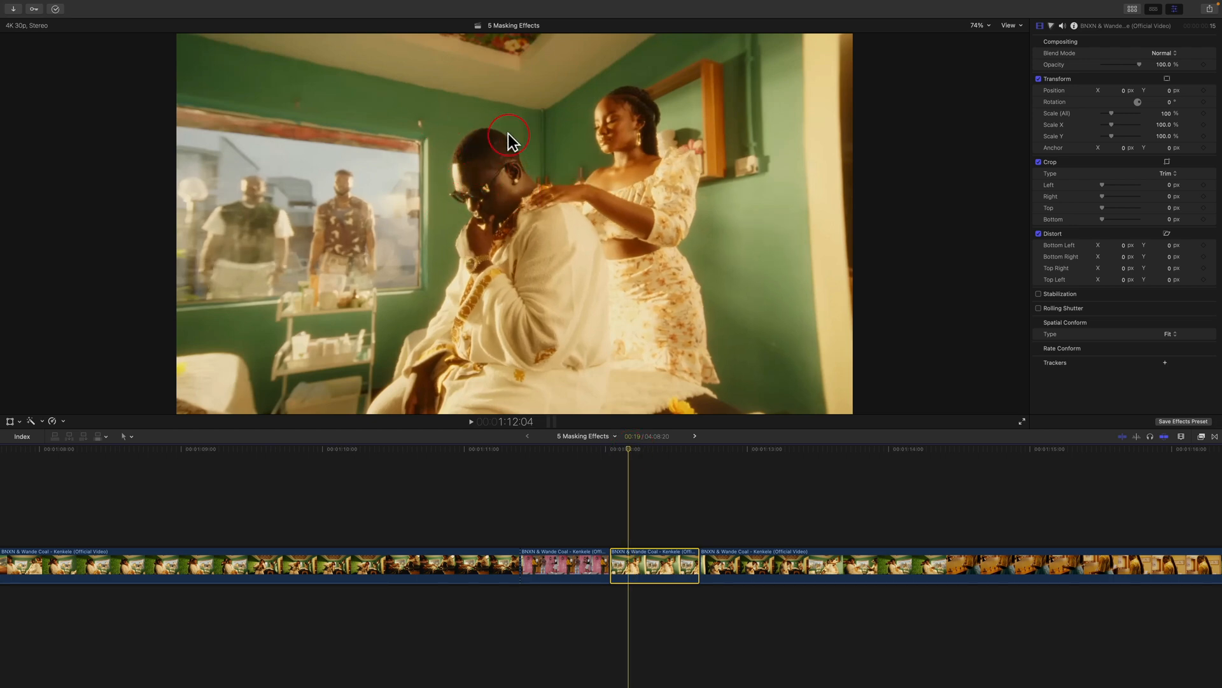
{"action": "left_click", "coordinate": [427, 179]}
Step: Turn on the horizon overlay in the viewer while working on the pink-wall clip
{"action": "left_click", "coordinate": [566, 560]}
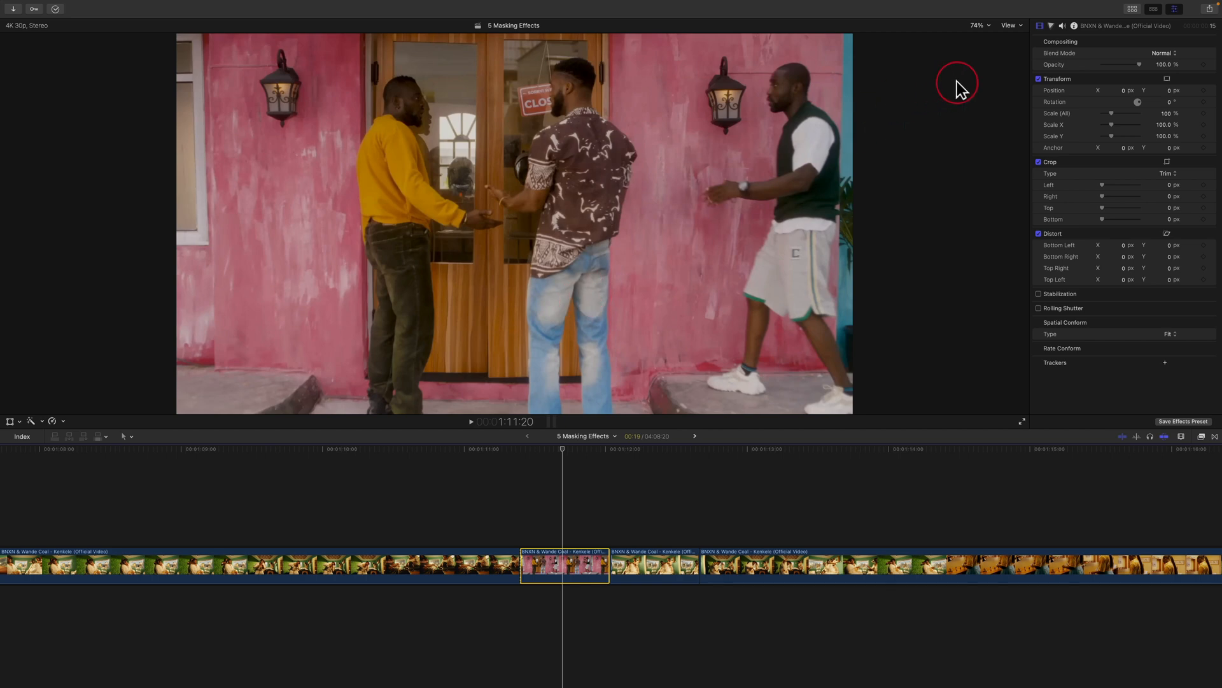
{"action": "left_click", "coordinate": [1011, 26]}
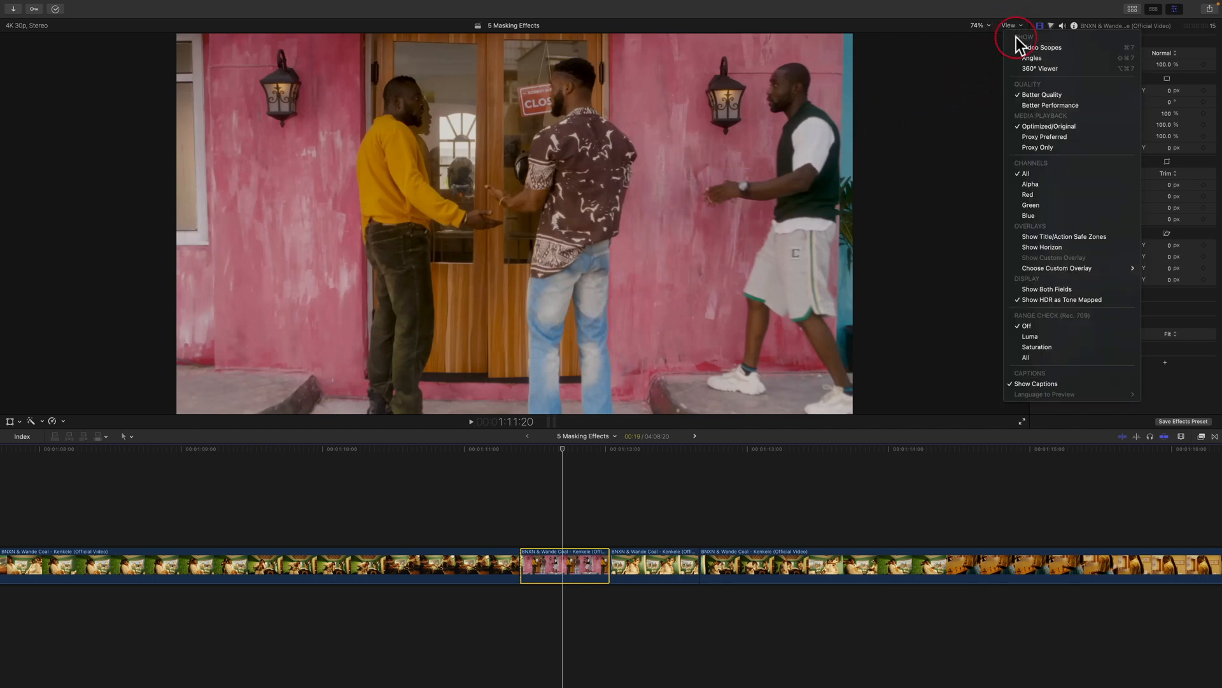
{"action": "left_click", "coordinate": [1045, 248]}
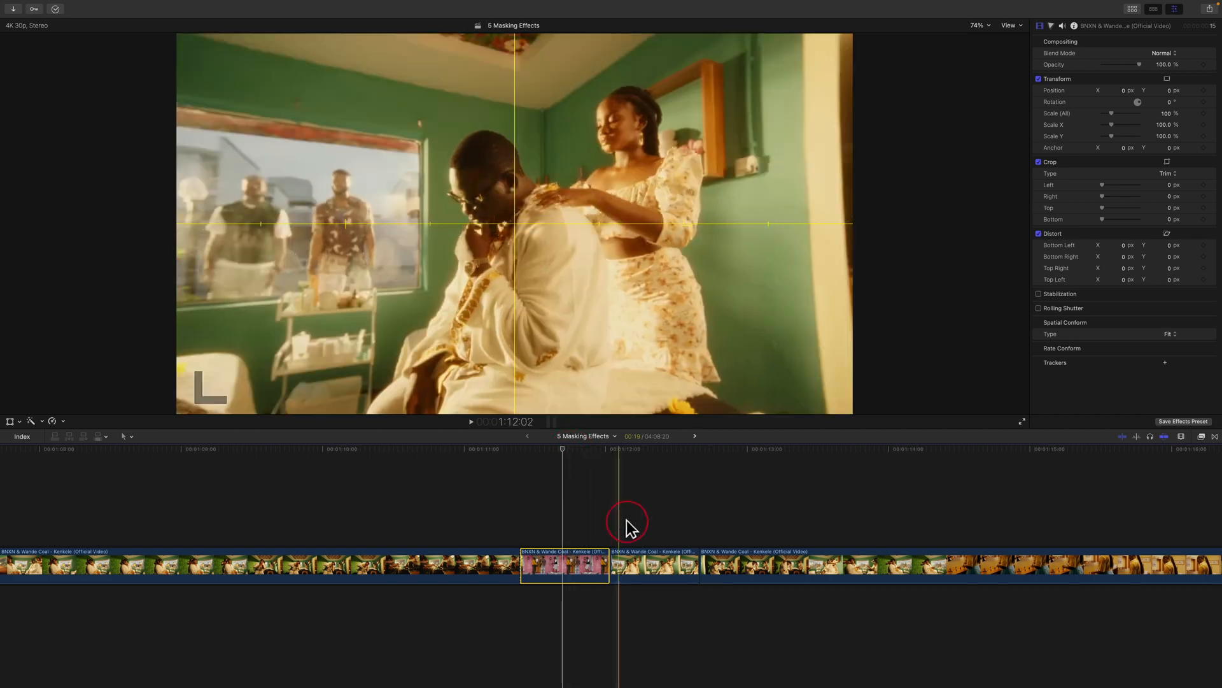
Step: Set the green-room clip's Position X to 722 px and check the framing around 1:12:10
{"action": "left_click", "coordinate": [636, 562]}
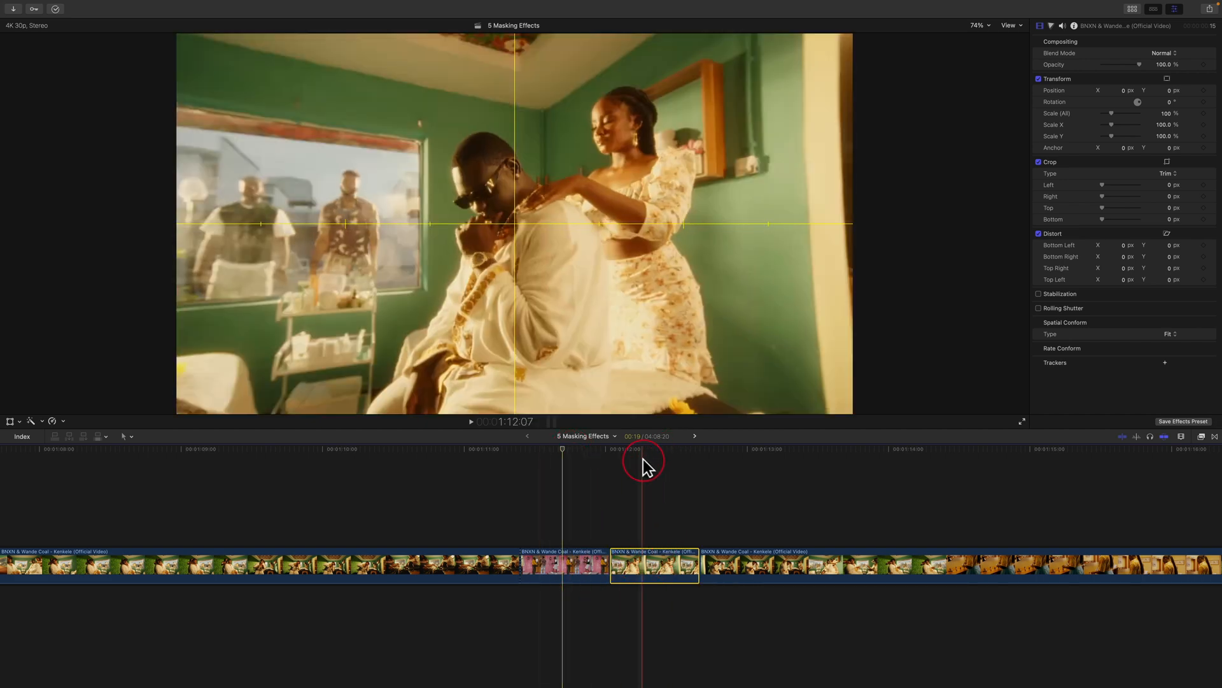
{"action": "left_click", "coordinate": [654, 450]}
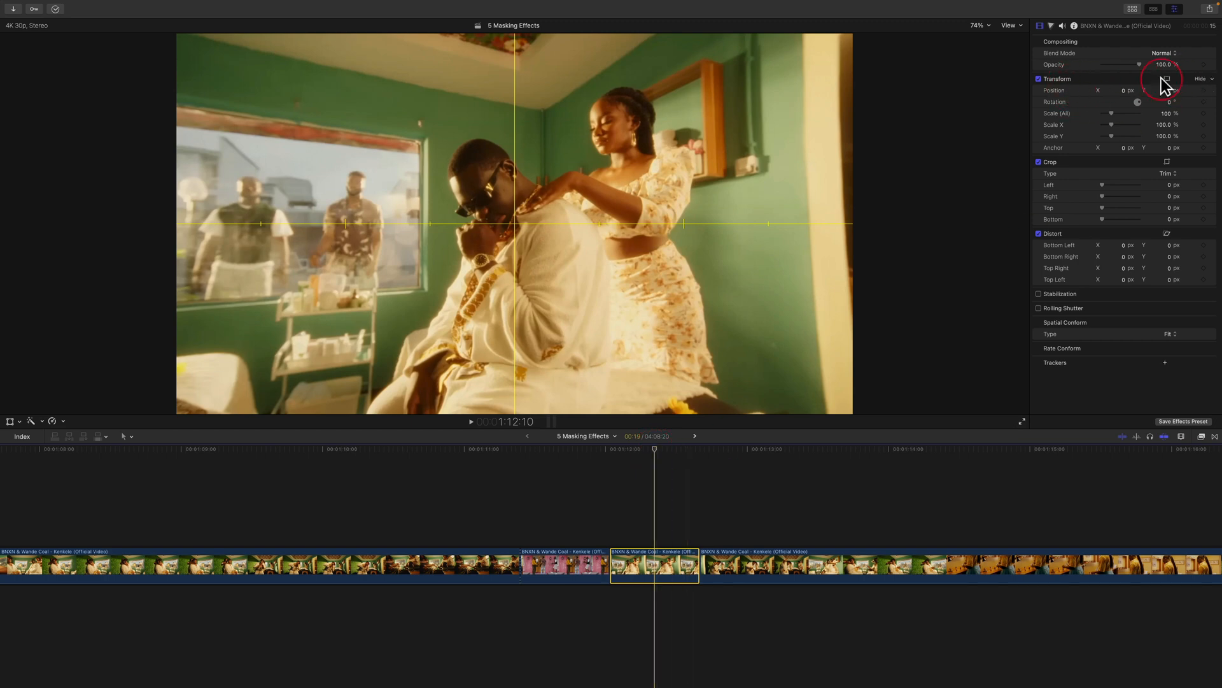
{"action": "left_click", "coordinate": [1175, 9]}
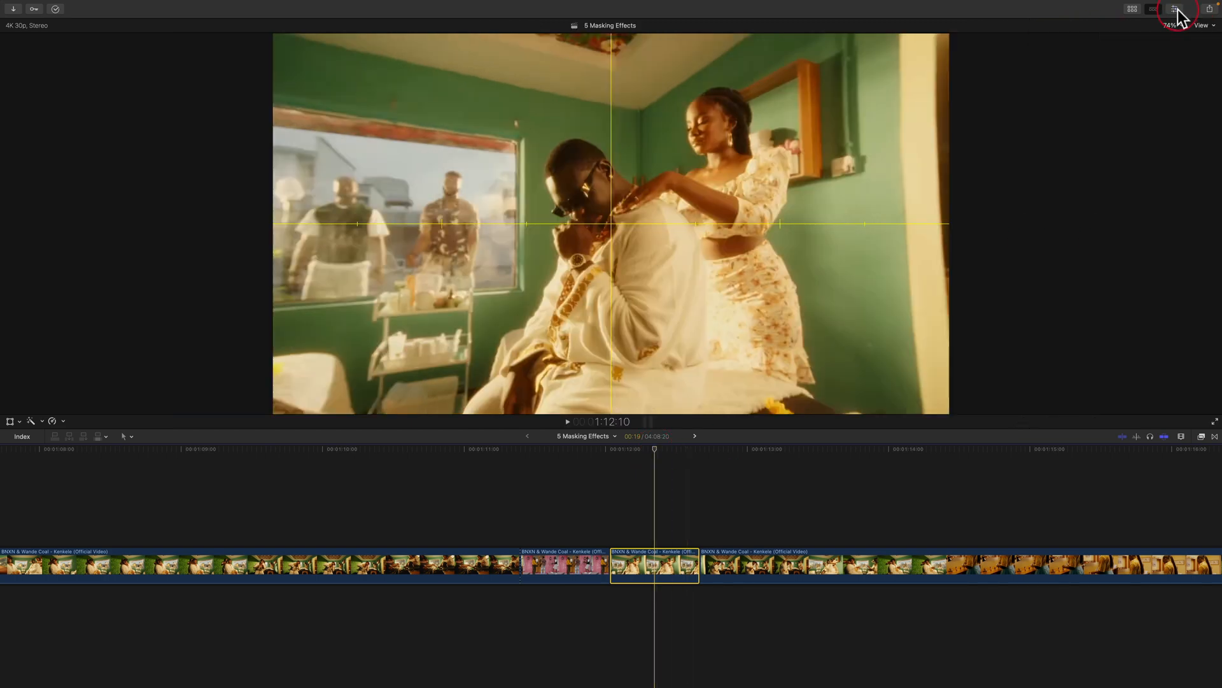
{"action": "key", "text": "super+4"}
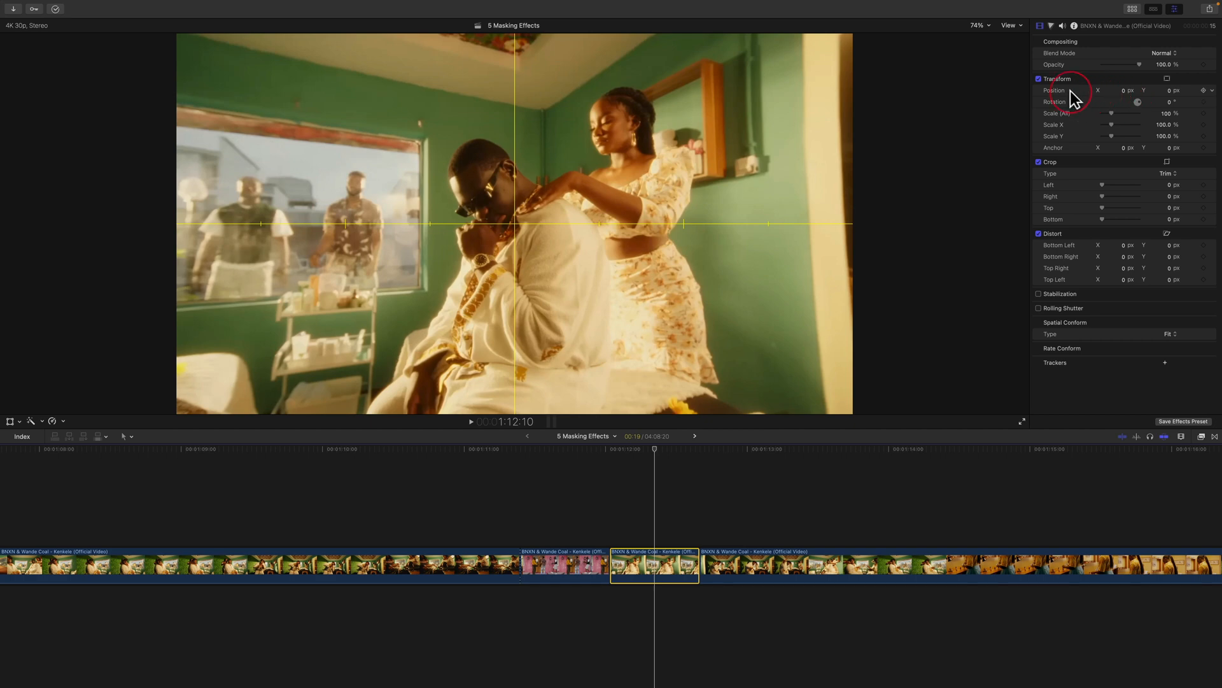
{"action": "left_click_drag", "start_coordinate": [1123, 91], "coordinate": [1123, 51]}
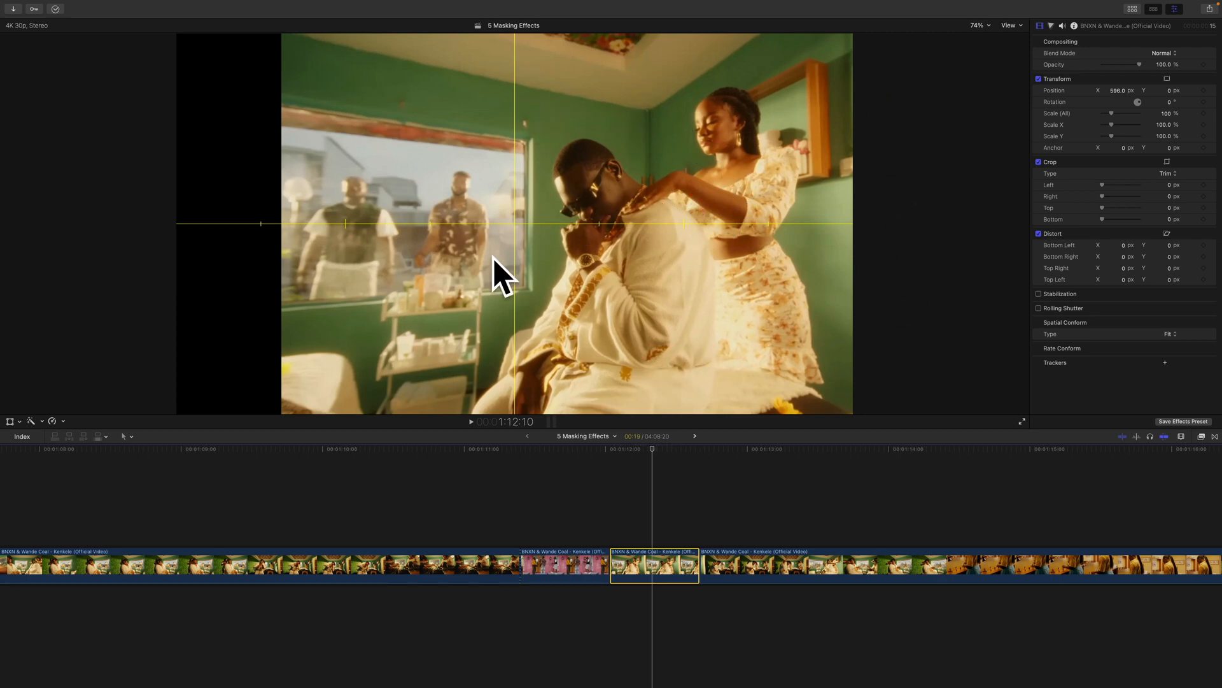
{"action": "left_click_drag", "start_coordinate": [1117, 90], "coordinate": [1113, 96]}
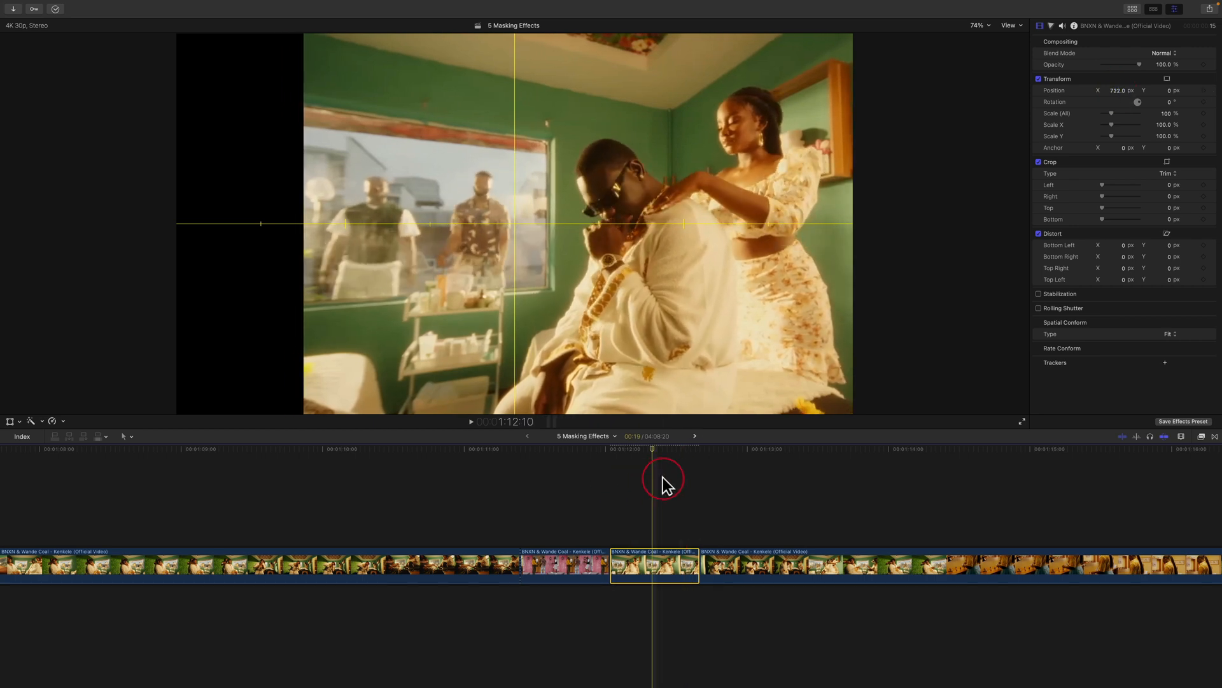
{"action": "left_click", "coordinate": [641, 448]}
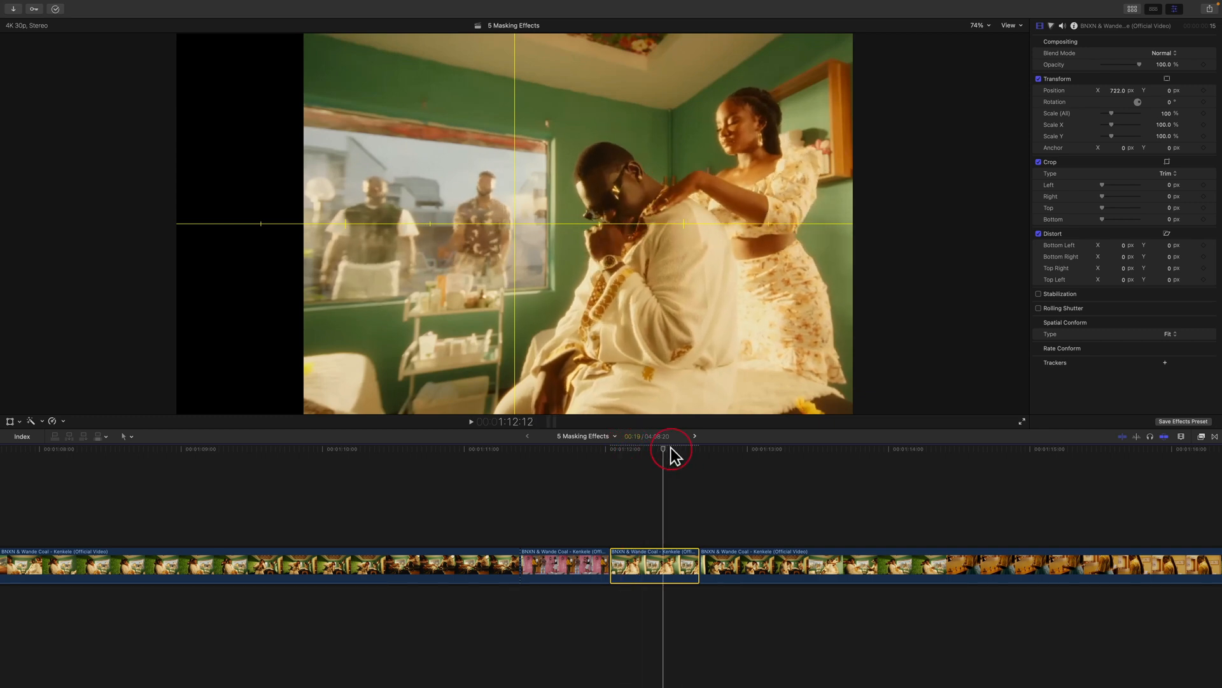
{"action": "left_click", "coordinate": [641, 448]}
{"action": "left_click_drag", "start_coordinate": [642, 447], "coordinate": [655, 456]}
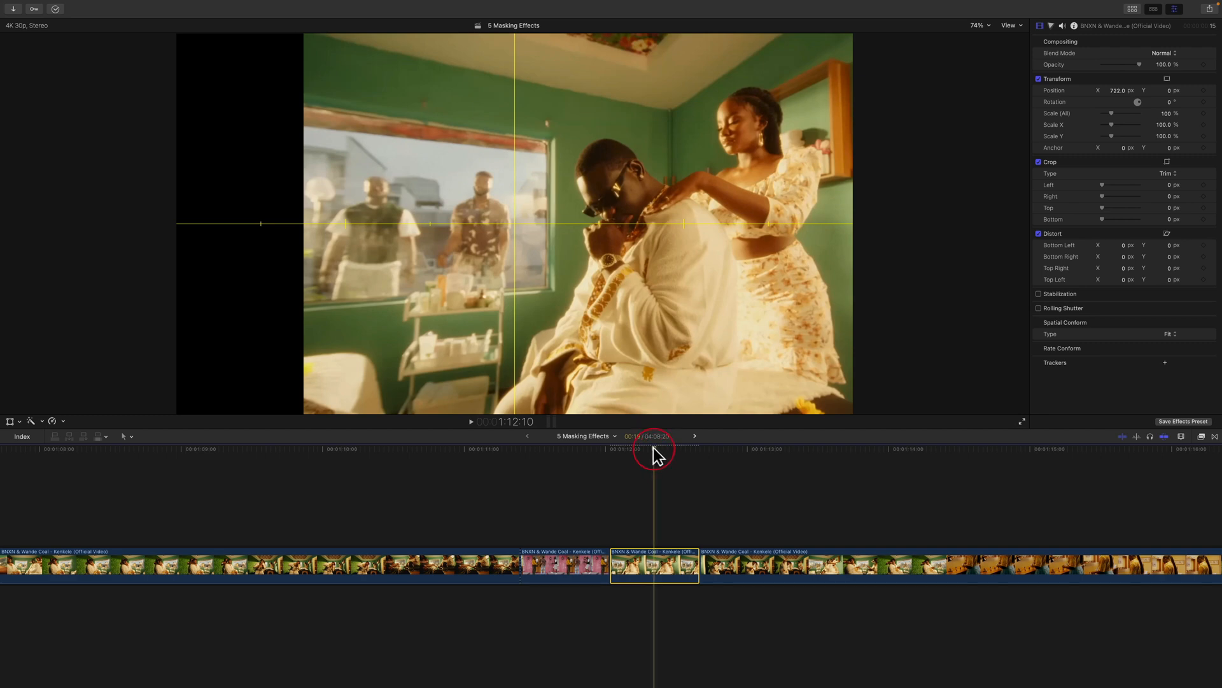
Step: Place the green-room clip beneath the pink-wall clip and keyframe the pink-wall clip's transform at its start, 1:11:12
{"action": "left_click_drag", "start_coordinate": [628, 560], "coordinate": [526, 606]}
{"action": "left_click", "coordinate": [532, 568]}
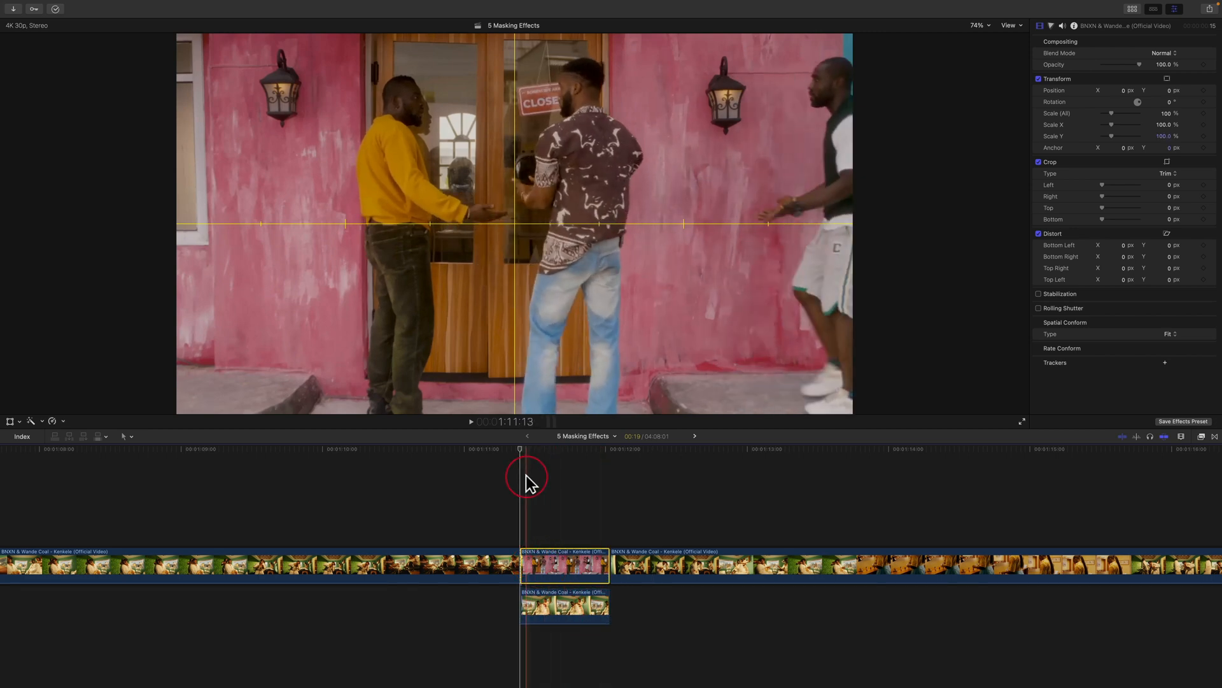
{"action": "left_click", "coordinate": [9, 421]}
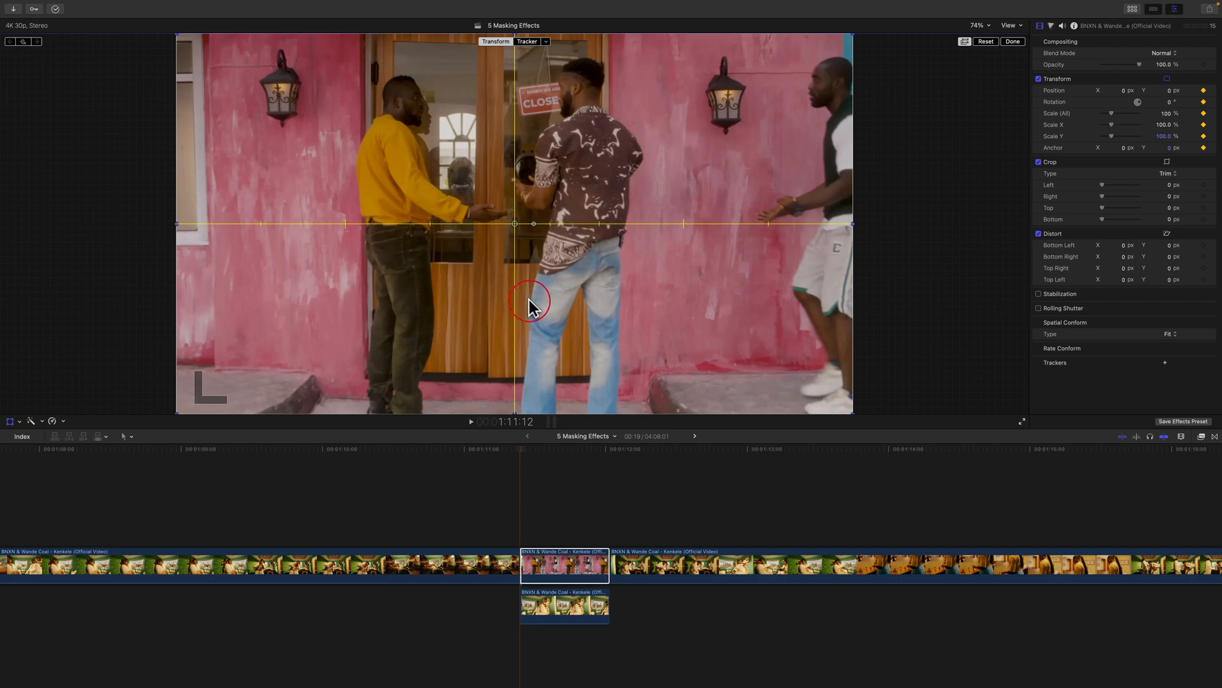
Step: Keyframe the pink-wall clip's Position X at -810.7 px at 1:11:21 and play back the slide
{"action": "left_click_drag", "start_coordinate": [543, 448], "coordinate": [566, 448]}
{"action": "left_click_drag", "start_coordinate": [1122, 91], "coordinate": [1122, 138]}
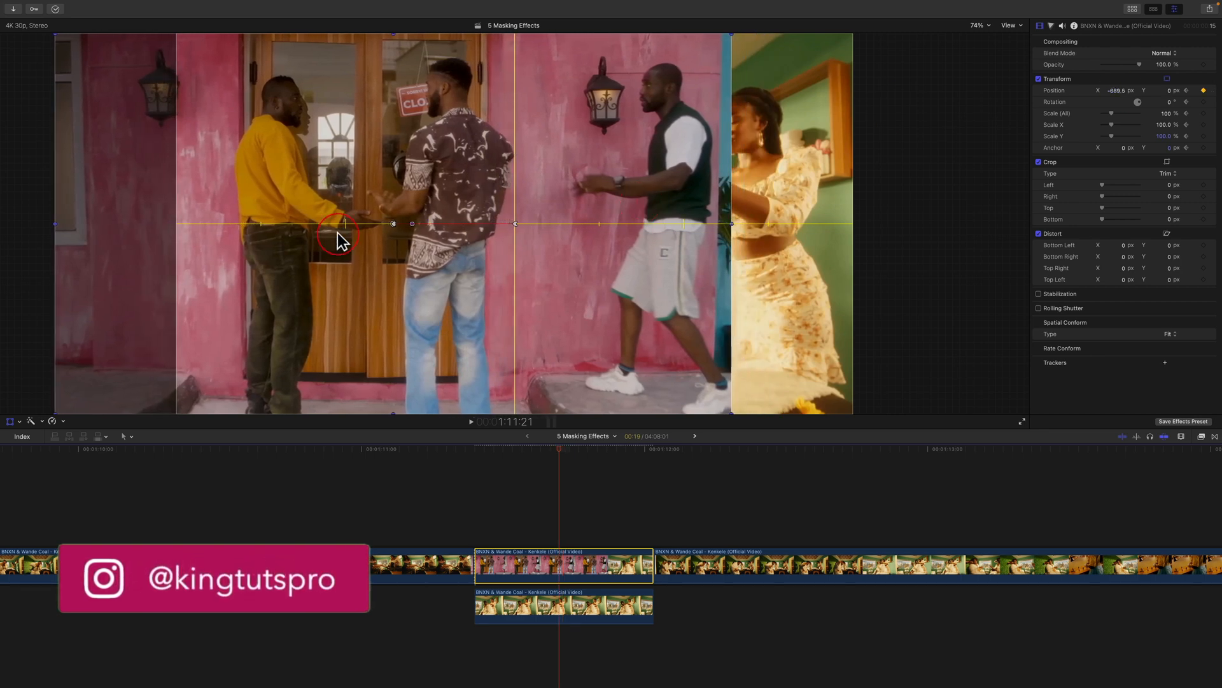
{"action": "left_click_drag", "start_coordinate": [1122, 92], "coordinate": [1122, 101]}
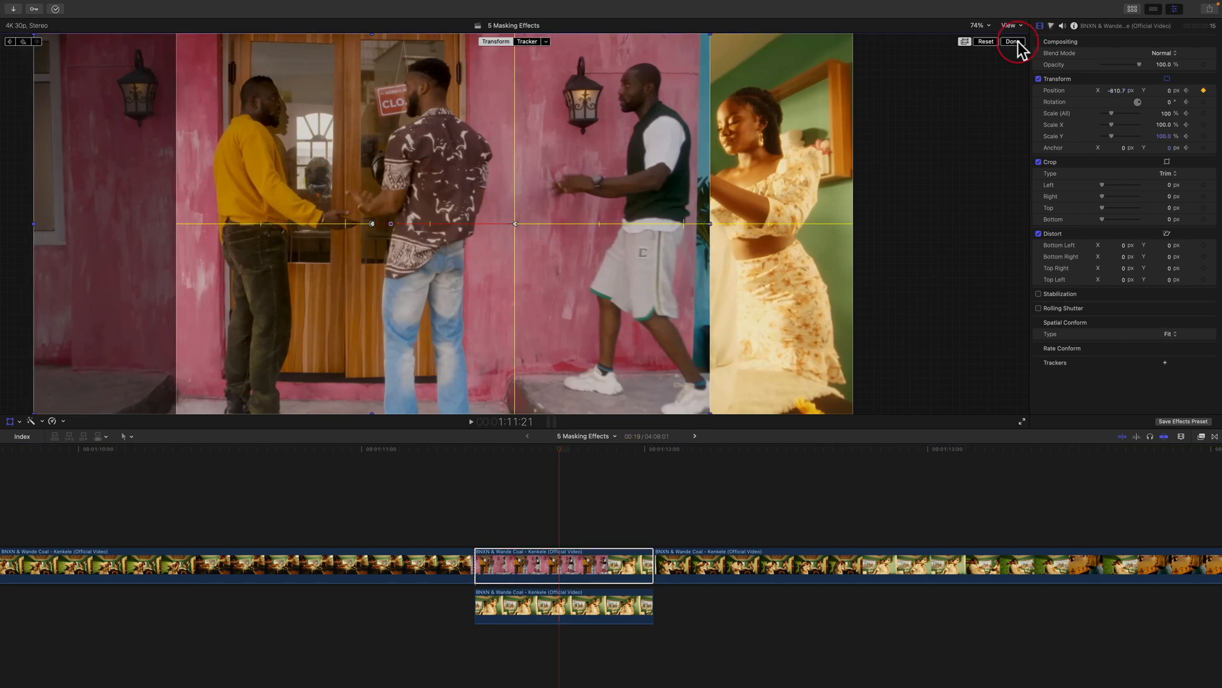
{"action": "left_click", "coordinate": [1018, 42]}
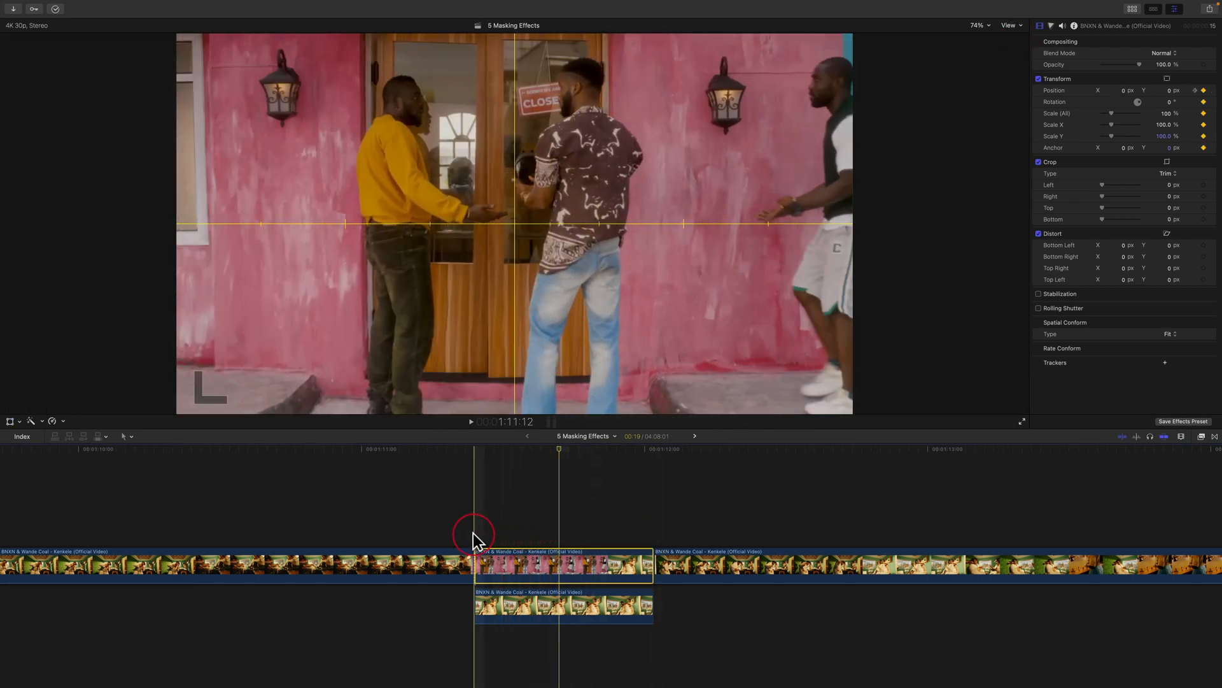
{"action": "key", "text": "space"}
{"action": "key", "text": "space"}
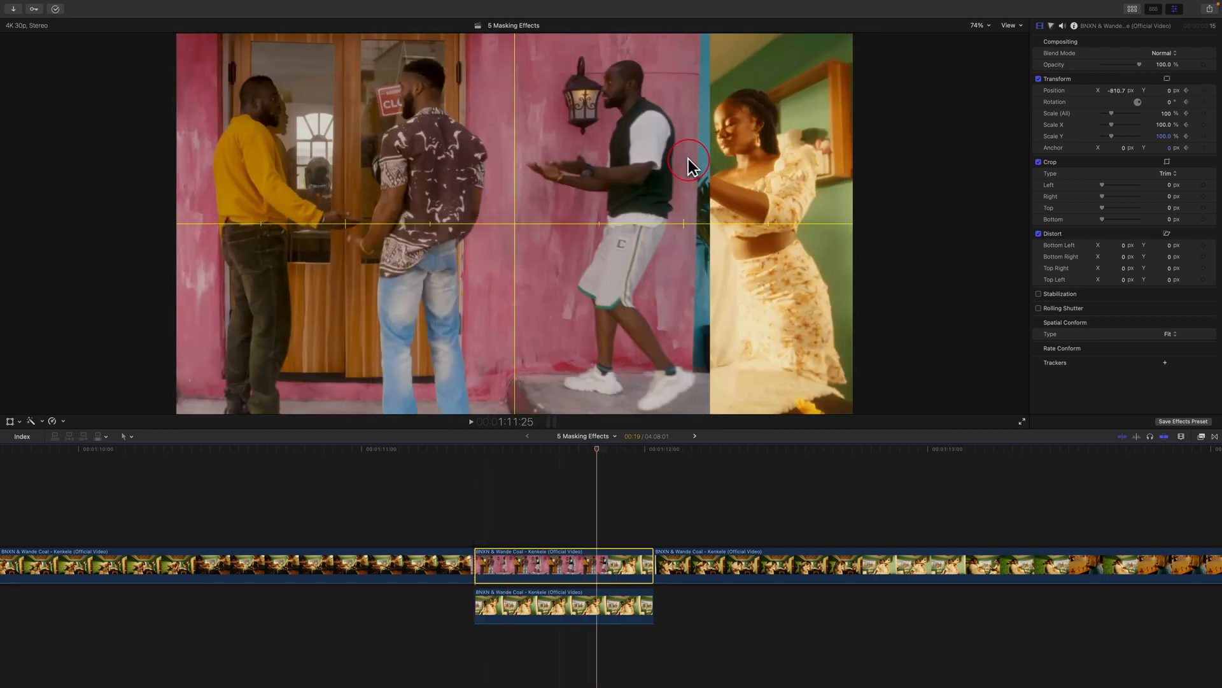
Step: Apply the Image Mask effect to the pink-wall clip with the green-room clip as its mask source
{"action": "left_click", "coordinate": [476, 449]}
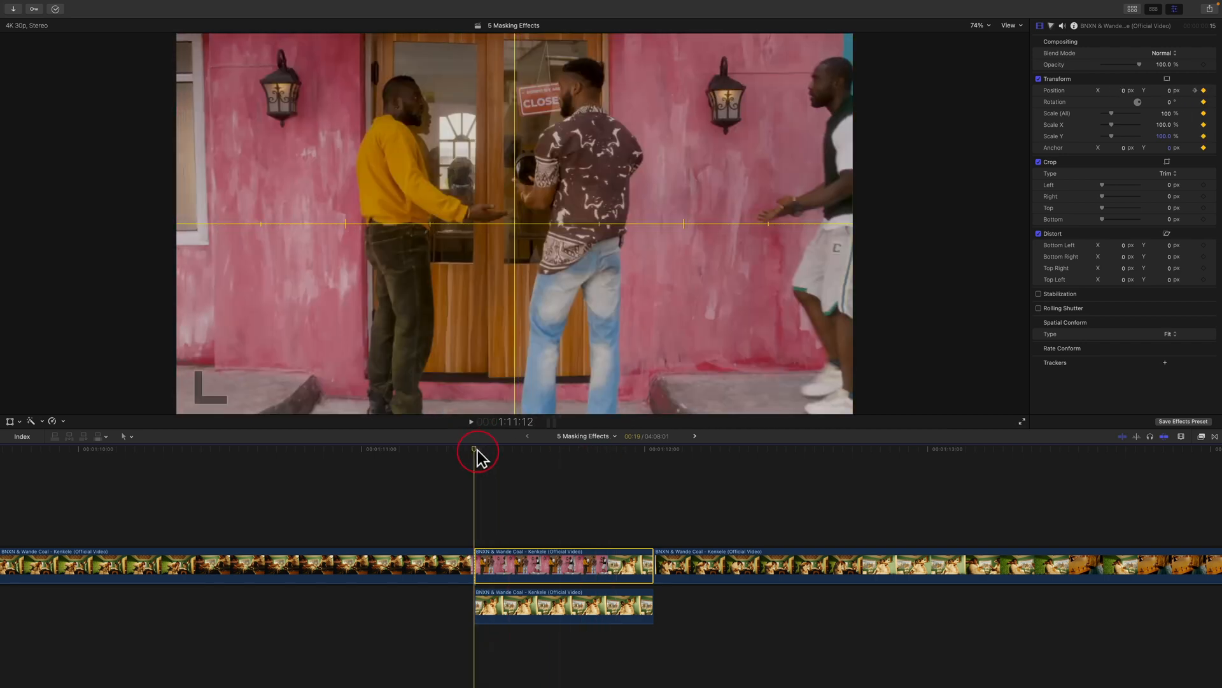
{"action": "left_click", "coordinate": [1202, 437]}
{"action": "left_click", "coordinate": [1038, 595]}
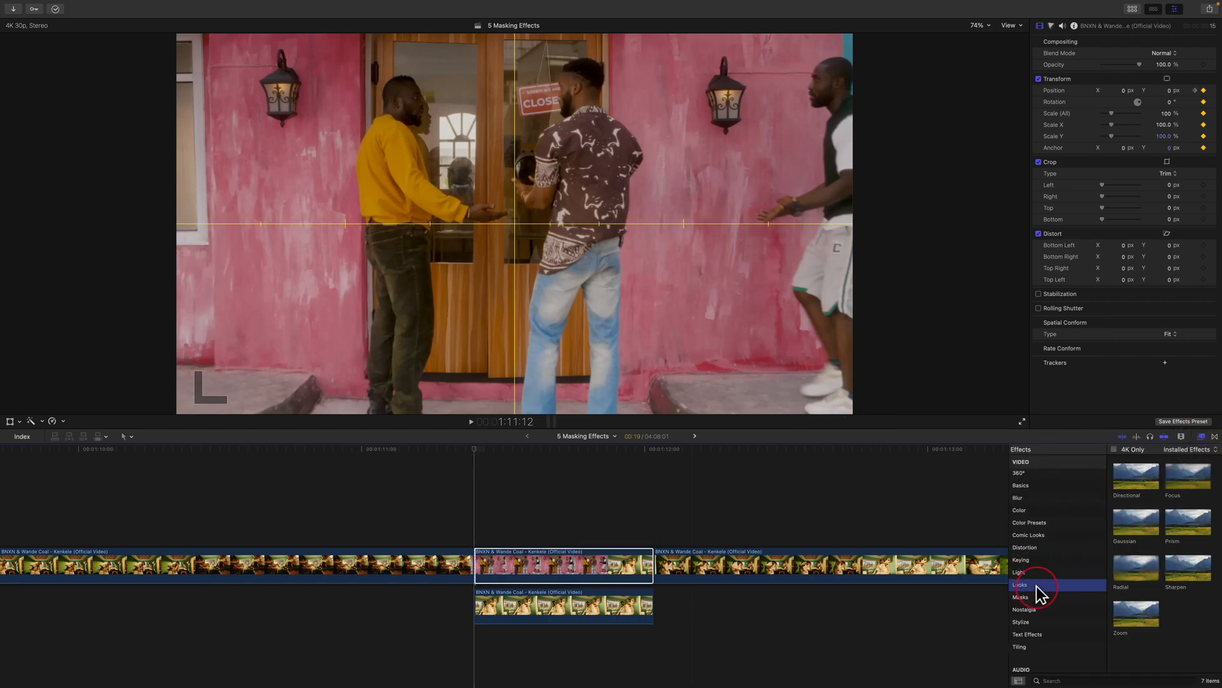
{"action": "mouse_move", "coordinate": [1151, 466]}
{"action": "left_mouse_down"}
{"action": "mouse_move", "coordinate": [1133, 537]}
{"action": "mouse_move", "coordinate": [882, 526]}
{"action": "mouse_move", "coordinate": [525, 564]}
{"action": "left_mouse_up"}
{"action": "left_click", "coordinate": [1078, 56]}
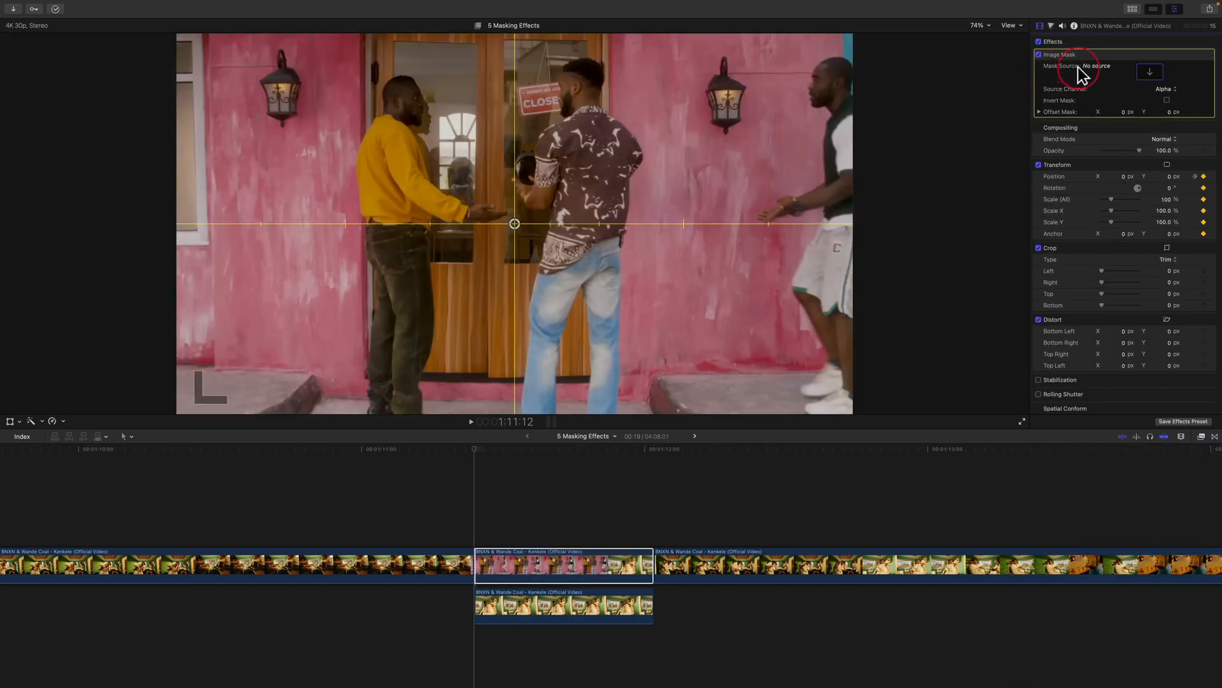
{"action": "left_click", "coordinate": [1151, 72]}
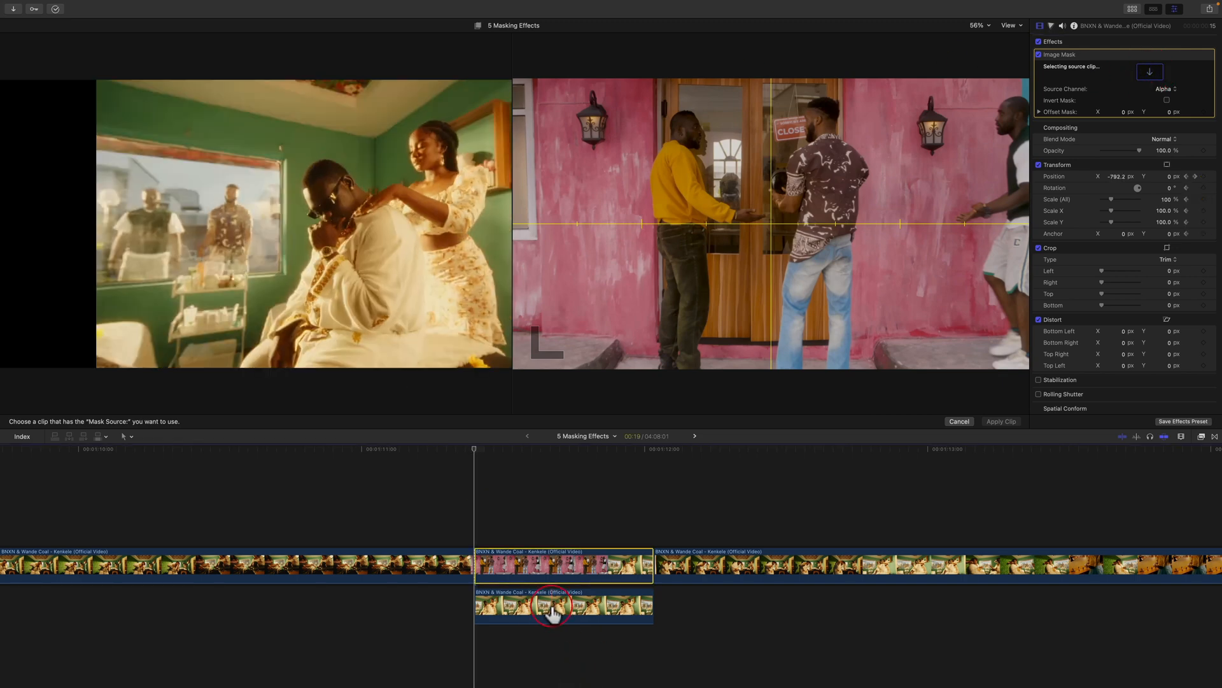
{"action": "left_click", "coordinate": [999, 421]}
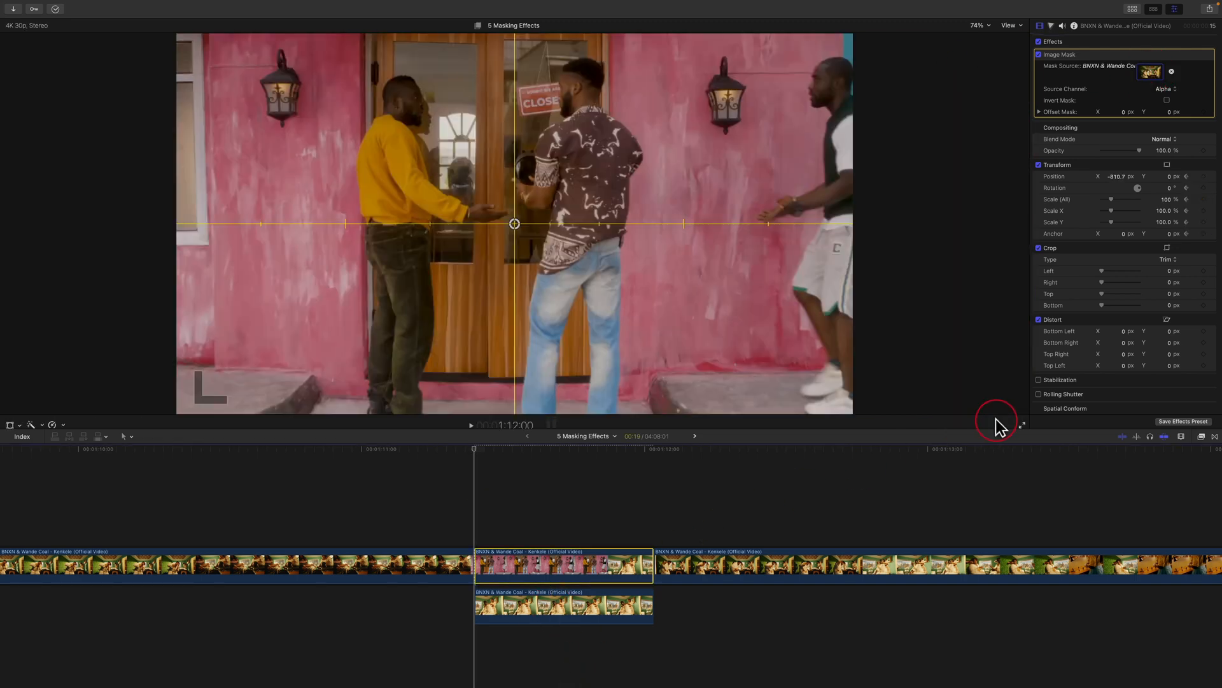
Step: Keyframe the image mask's horizontal offset between 1:11:12 and 1:11:21 to follow the slide, and play back the transition
{"action": "left_click", "coordinate": [1009, 210]}
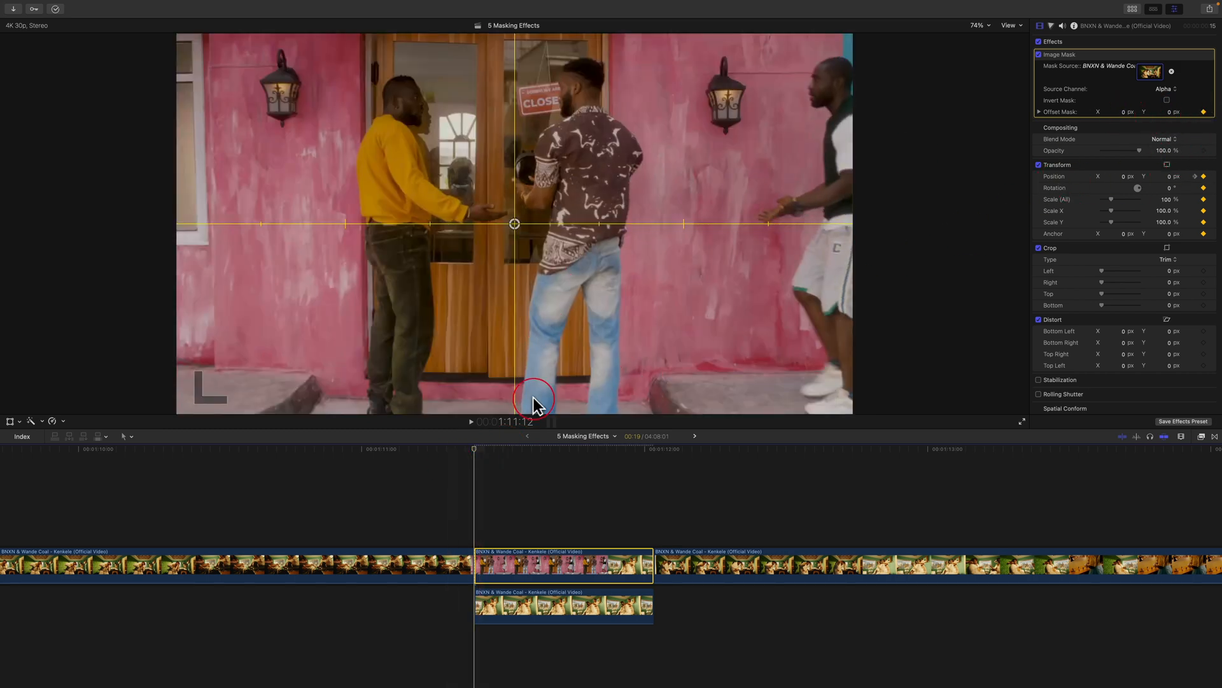
{"action": "left_click", "coordinate": [565, 449]}
{"action": "key", "text": "Left"}
{"action": "key", "text": "Left"}
{"action": "key", "text": "Right"}
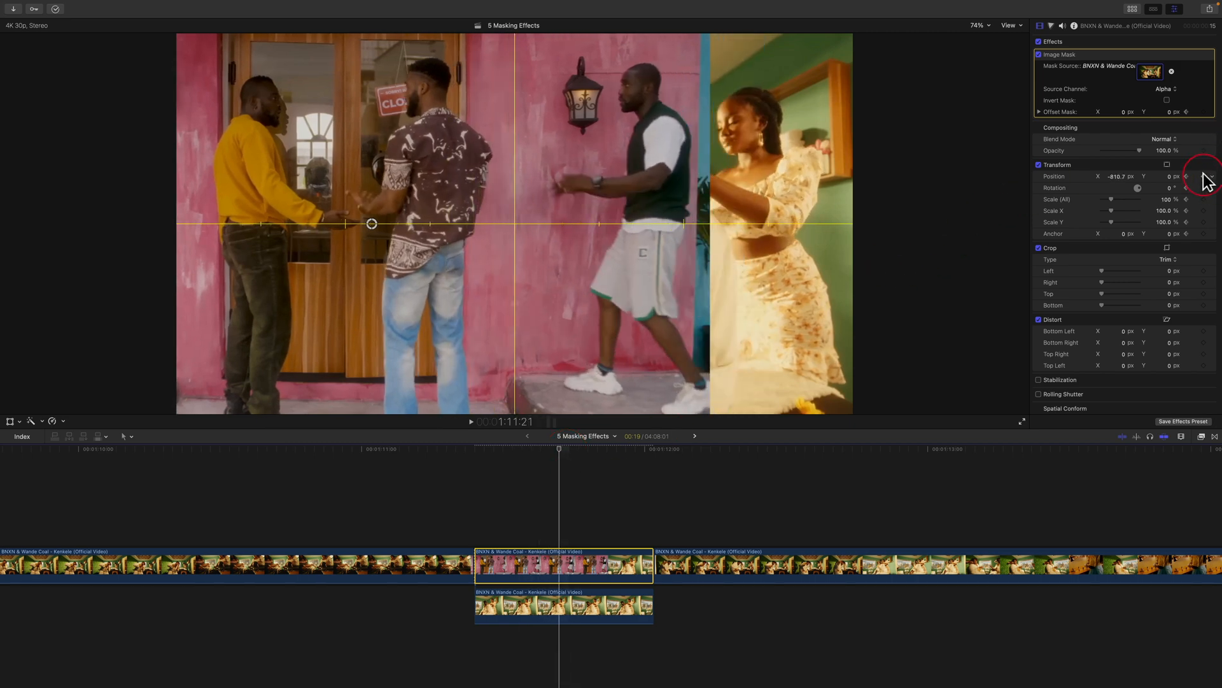
{"action": "left_click_drag", "start_coordinate": [1122, 112], "coordinate": [1094, 113]}
{"action": "left_click_drag", "start_coordinate": [143, 224], "coordinate": [176, 223]}
{"action": "key", "text": "Up"}
{"action": "key", "text": "space"}
{"action": "key", "text": "space"}
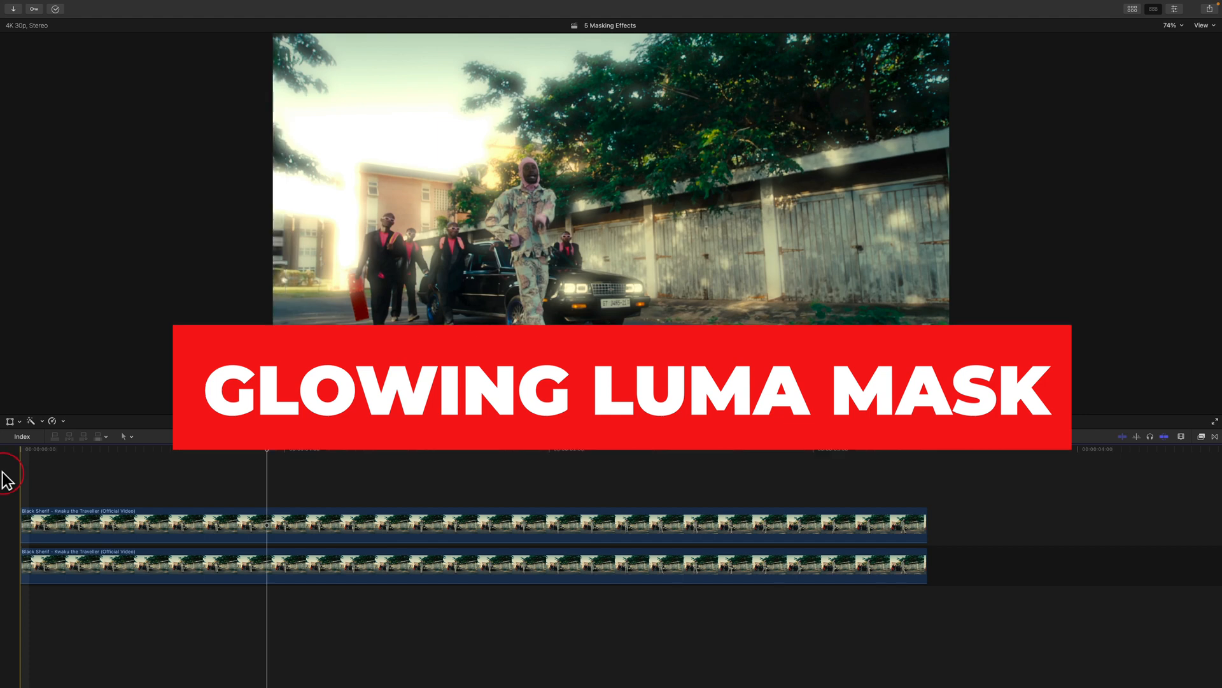
Step: Play the stacked street clips to preview the glowing luma mask effect
{"action": "key", "text": "space"}
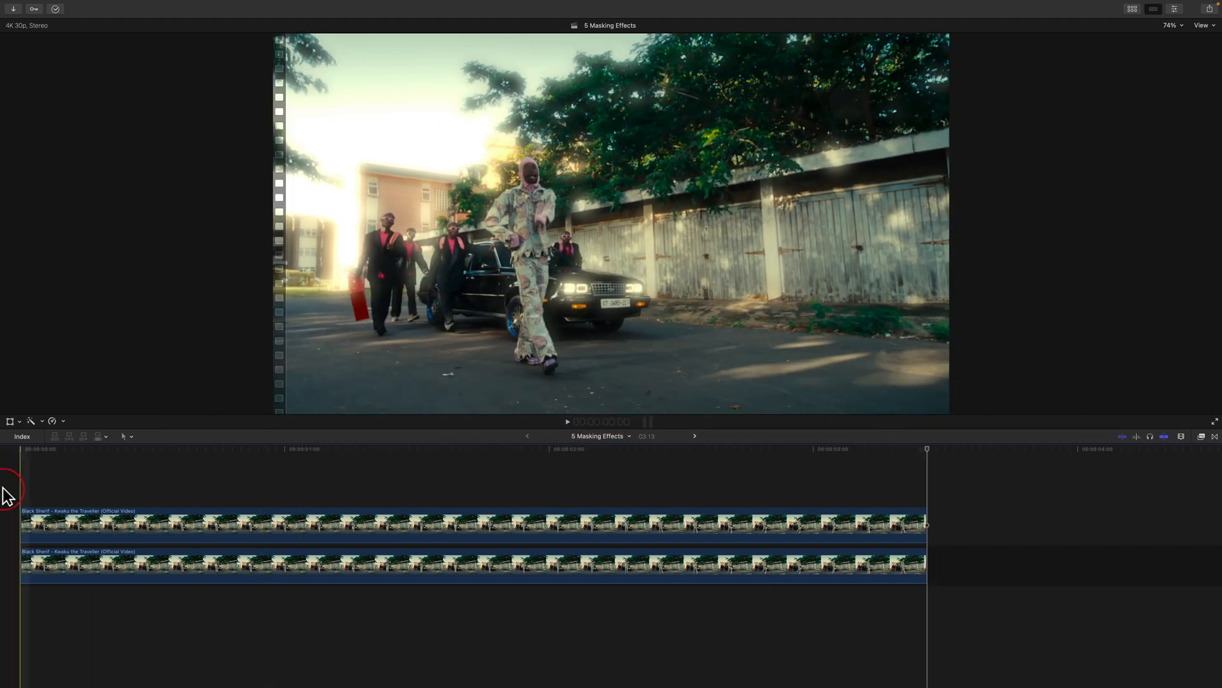
{"action": "key", "text": "space"}
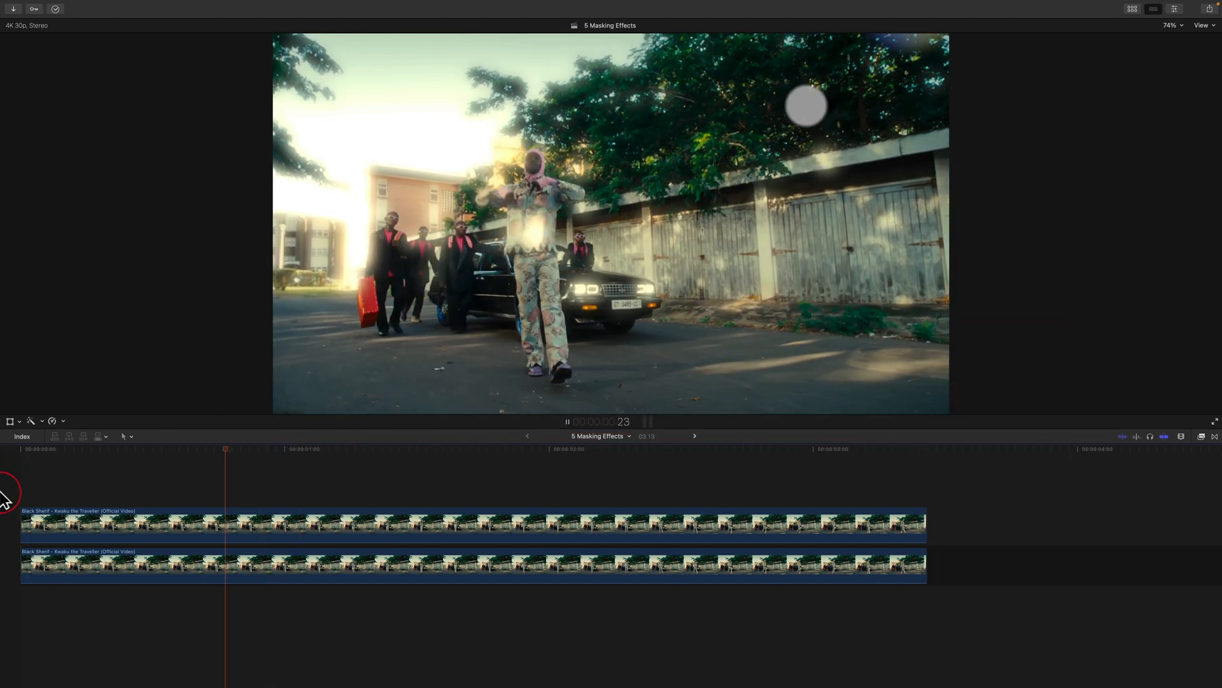
{"action": "key", "text": "space"}
Step: Disable and re-enable the upper street clip repeatedly to compare the picture with and without the glow
{"action": "left_click", "coordinate": [196, 530]}
{"action": "key", "text": "v"}
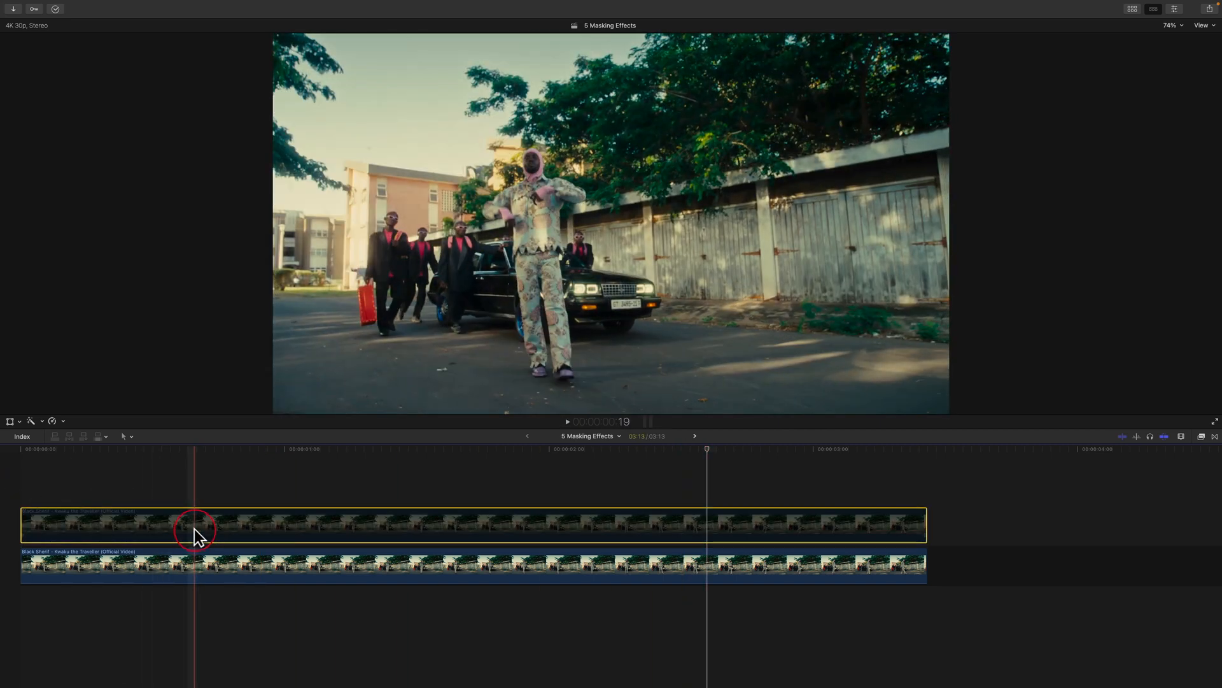
{"action": "key", "text": "v"}
{"action": "key", "text": "v"}
{"action": "key", "text": "v"}
{"action": "key", "text": "v"}
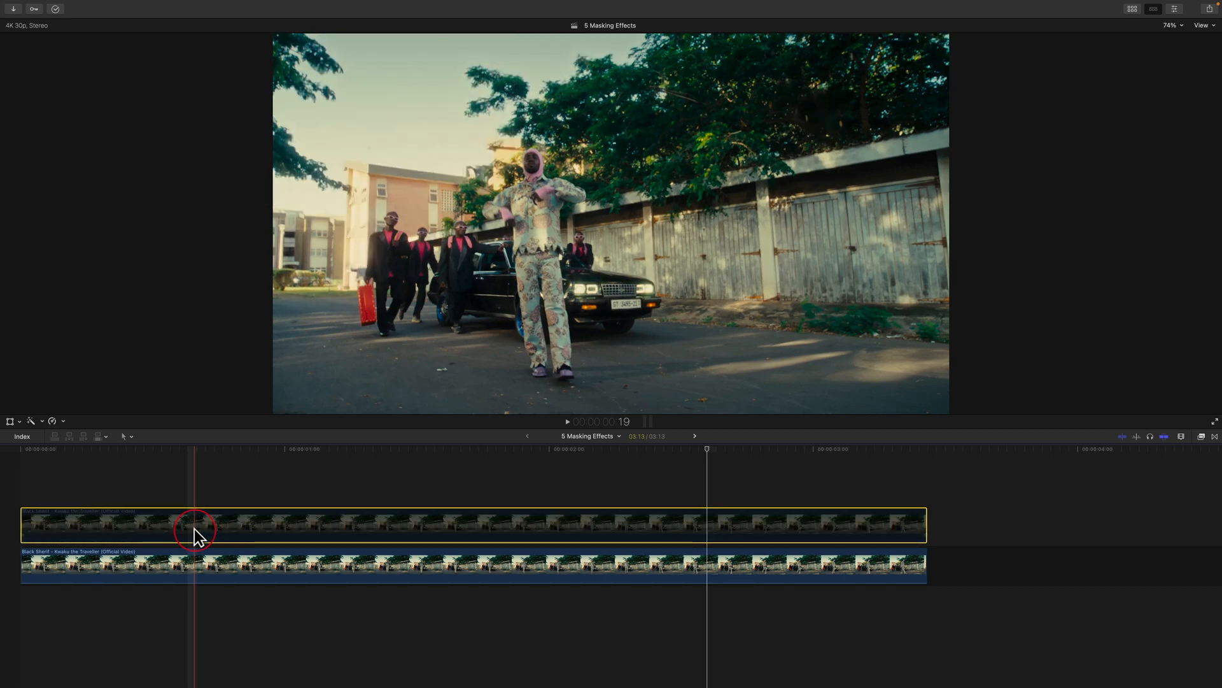
{"action": "key", "text": "v"}
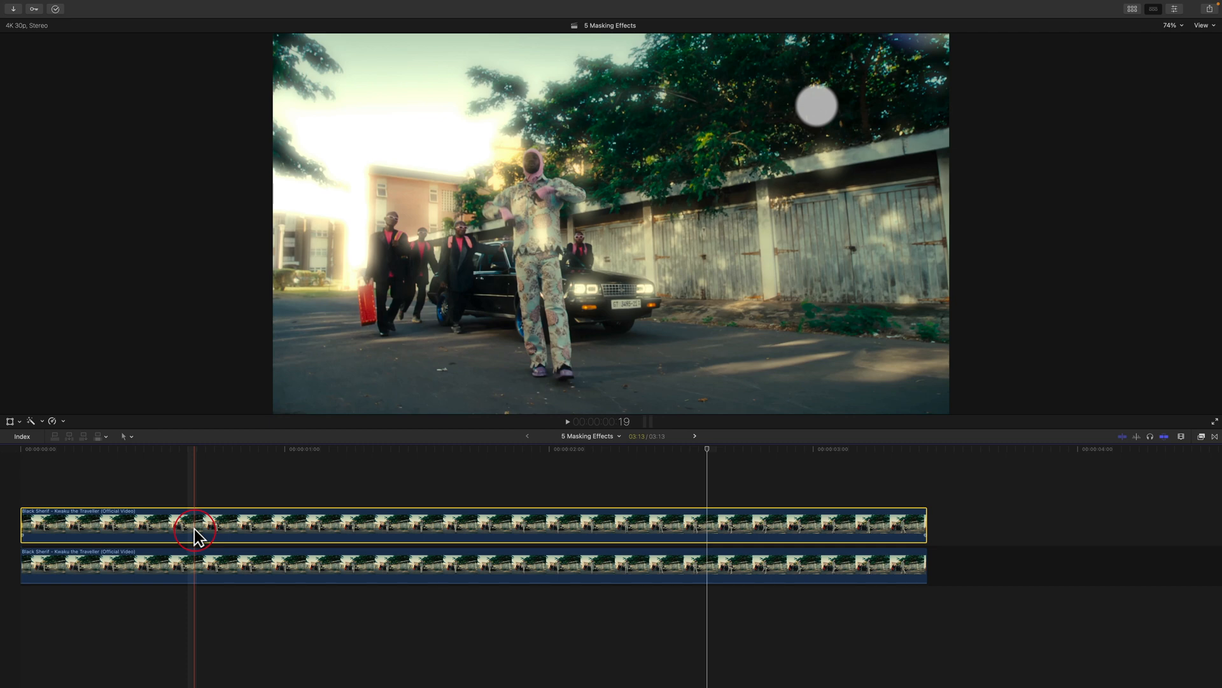
Step: Delete the glowing upper street clip and stack a copy of the remaining street clip directly above it
{"action": "key", "text": "Delete"}
{"action": "left_click", "coordinate": [318, 564]}
{"action": "key", "text": "shift+z"}
{"action": "left_click_drag", "start_coordinate": [538, 449], "coordinate": [689, 484]}
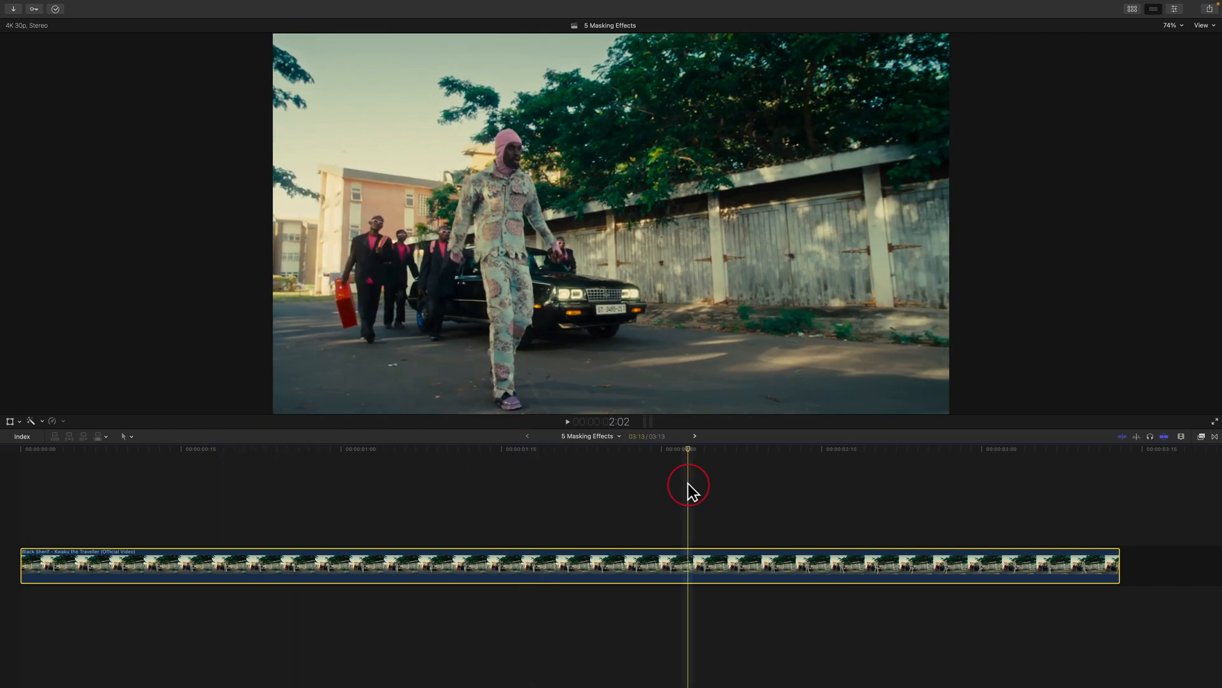
{"action": "left_click_drag", "start_coordinate": [660, 565], "coordinate": [660, 517]}
{"action": "left_click", "coordinate": [623, 450]}
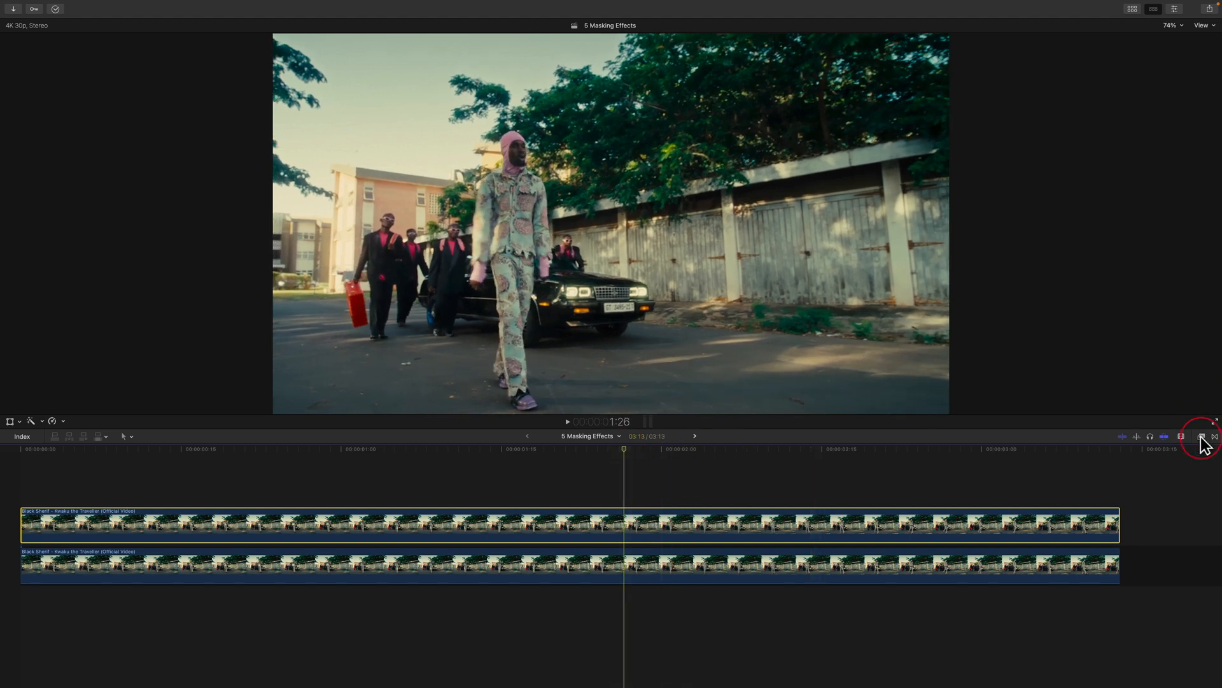
Step: Apply the Luma Keyer effect to the upper street clip and limit the key to the brighter tones
{"action": "left_click", "coordinate": [1202, 437]}
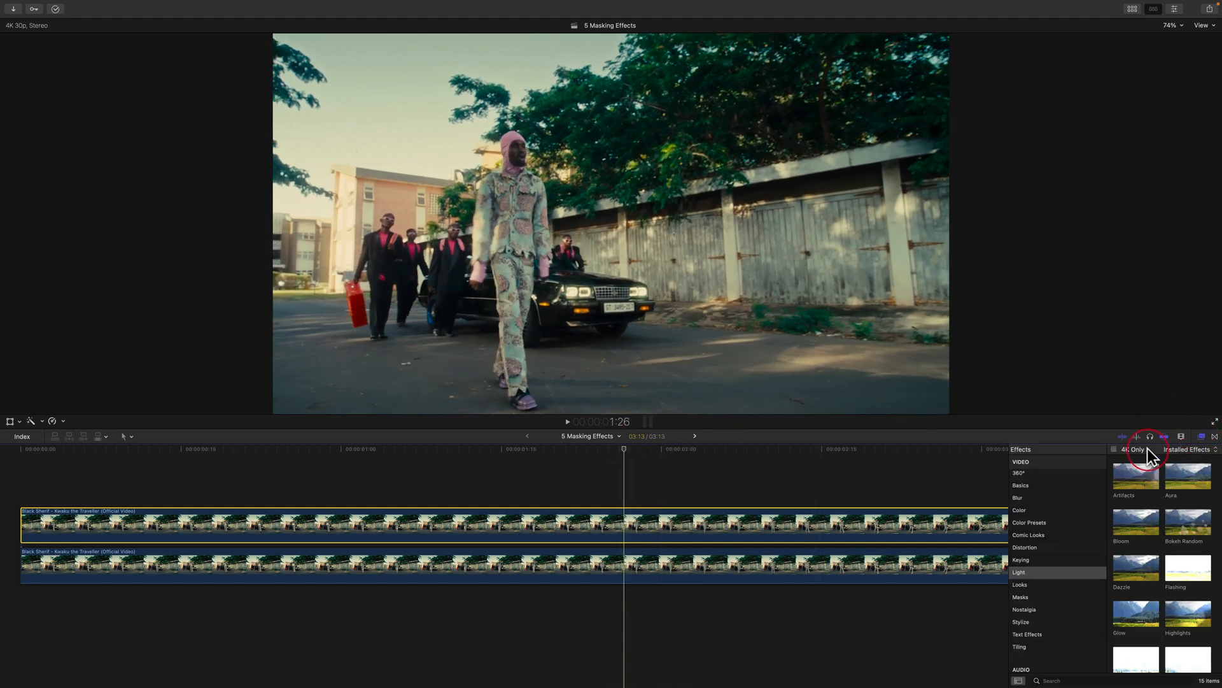
{"action": "left_click", "coordinate": [1174, 9]}
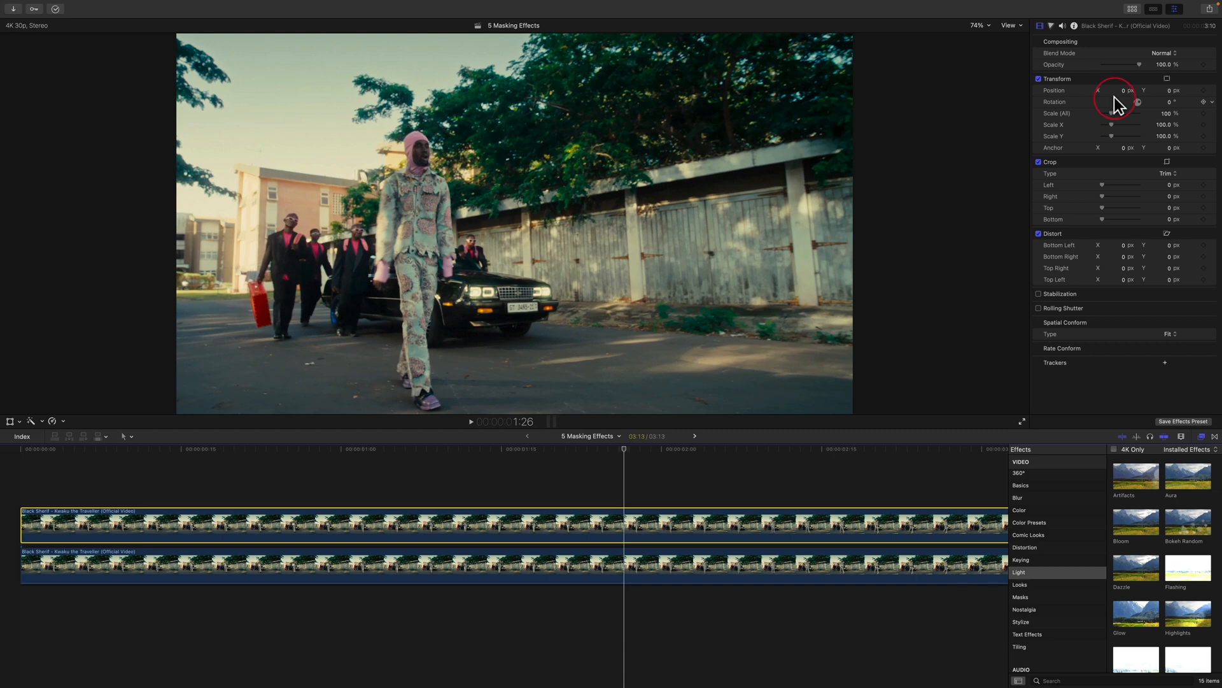
{"action": "left_click", "coordinate": [1022, 560]}
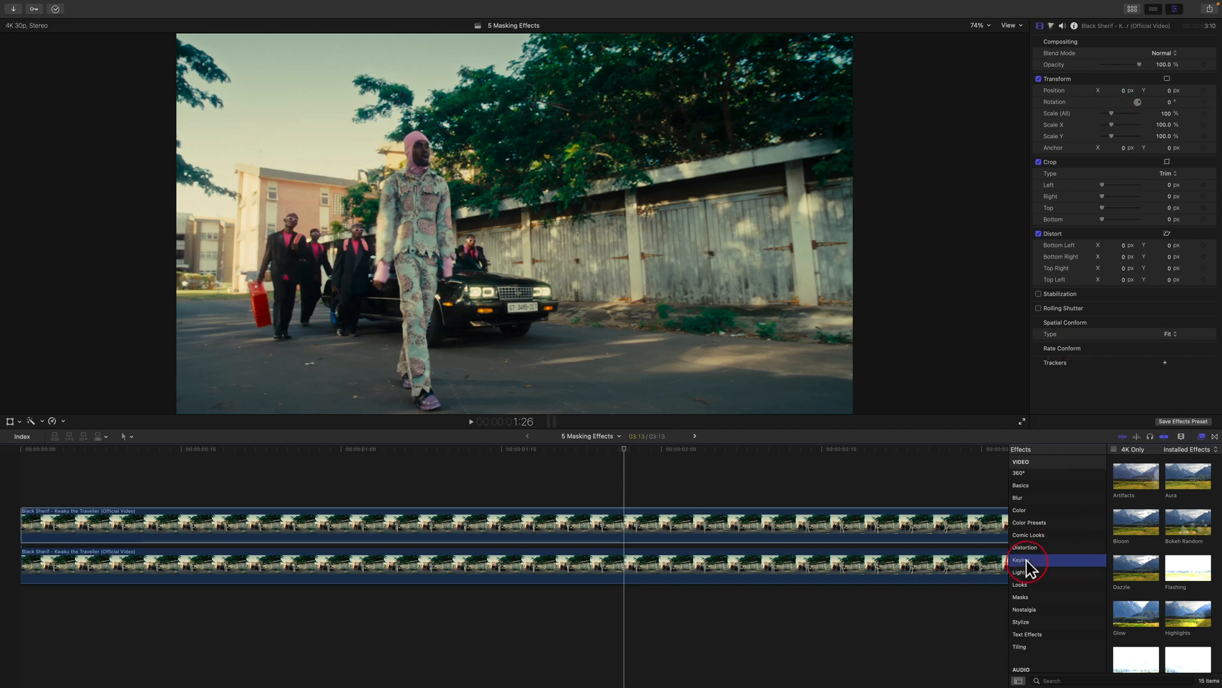
{"action": "left_click_drag", "start_coordinate": [1192, 482], "coordinate": [680, 522]}
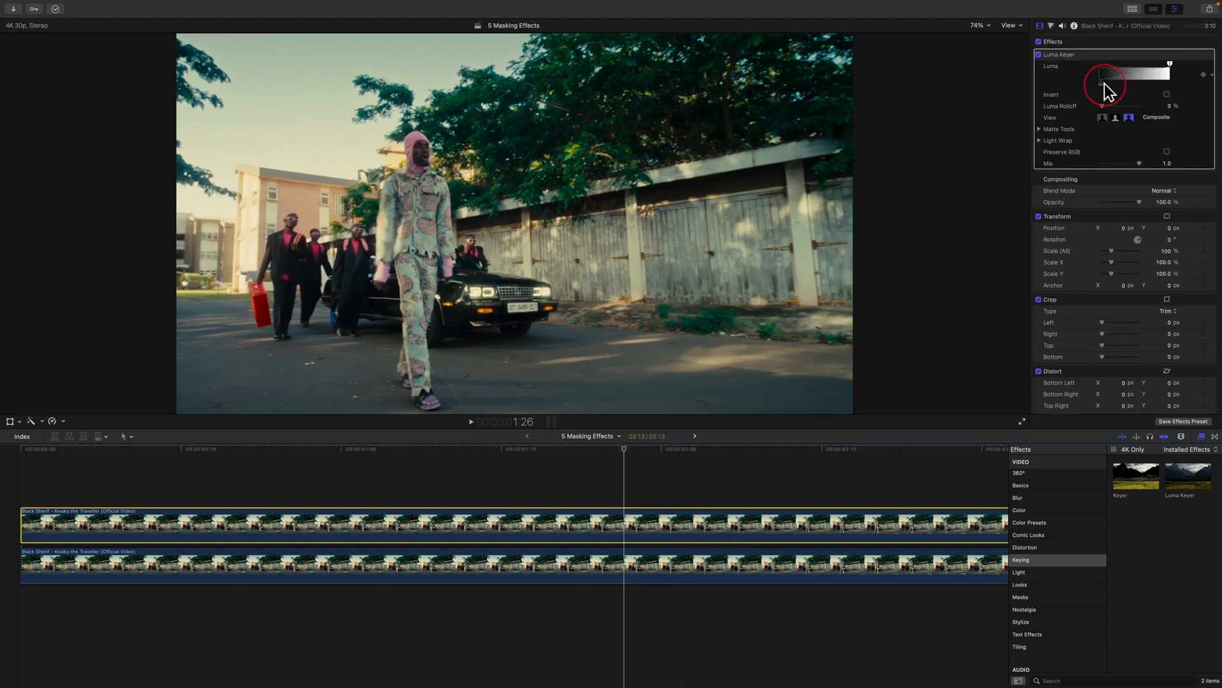
Step: Add the Gaussian blur and Bokeh Random effects to the upper street clip and play back the result
{"action": "left_click", "coordinate": [1033, 497]}
{"action": "left_click_drag", "start_coordinate": [1137, 520], "coordinate": [807, 524]}
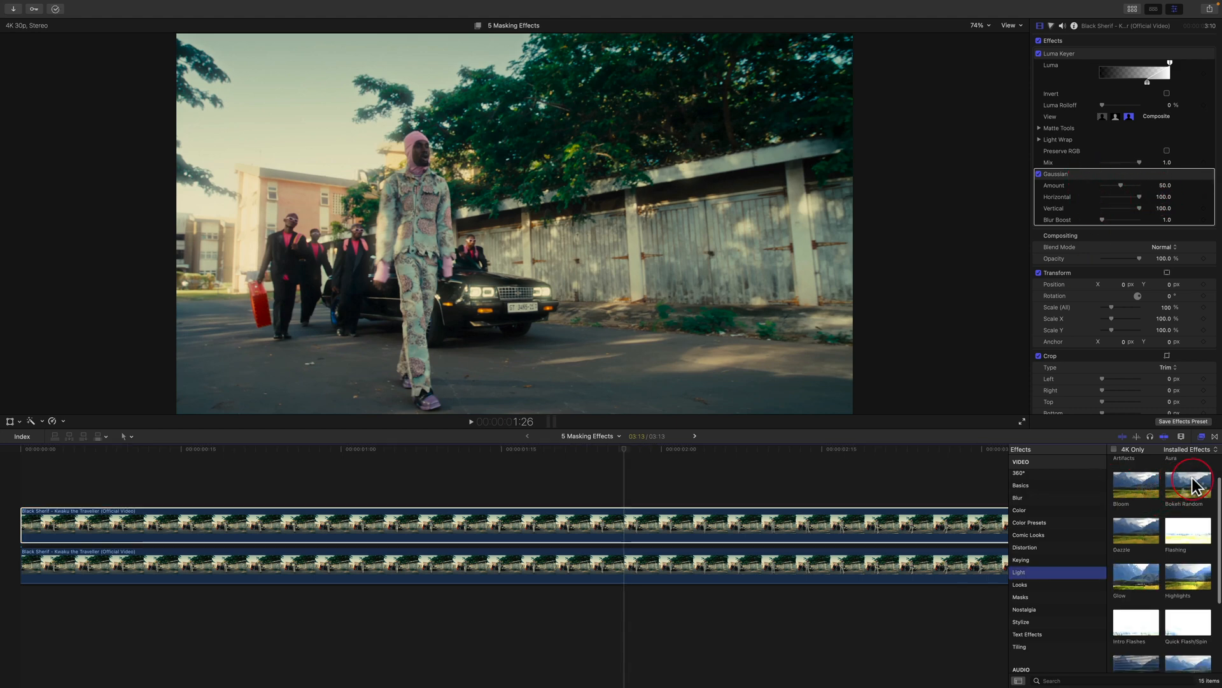
{"action": "left_click_drag", "start_coordinate": [1192, 486], "coordinate": [830, 514]}
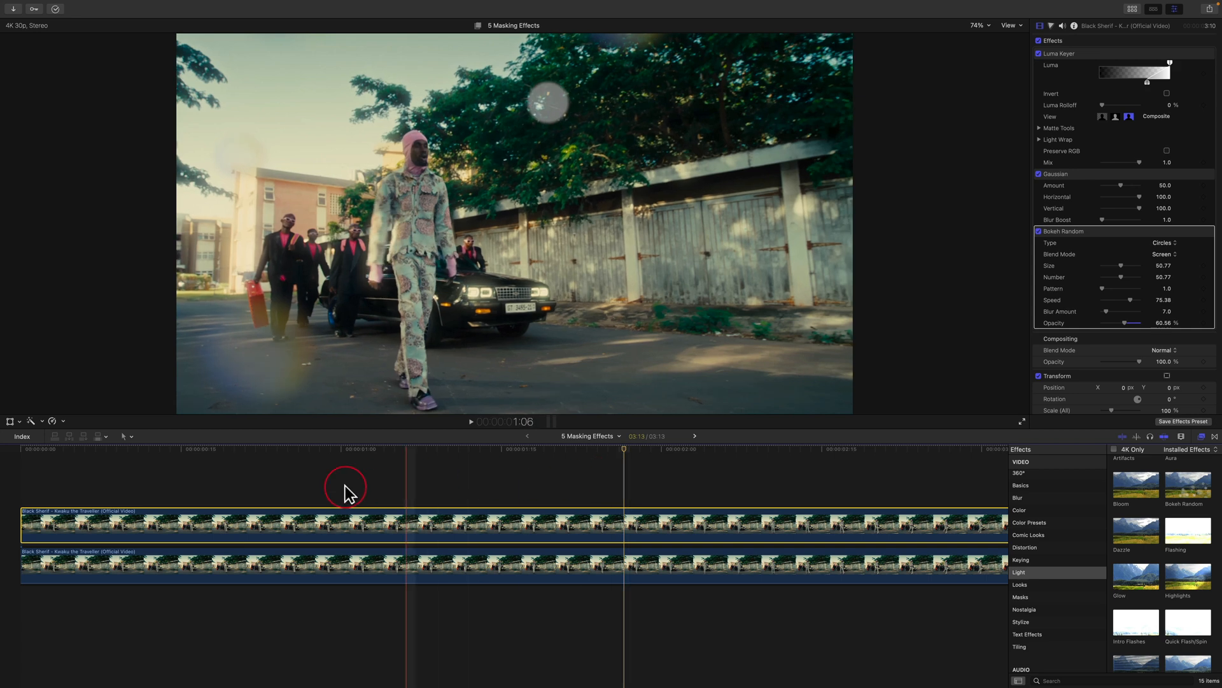
{"action": "key", "text": "space"}
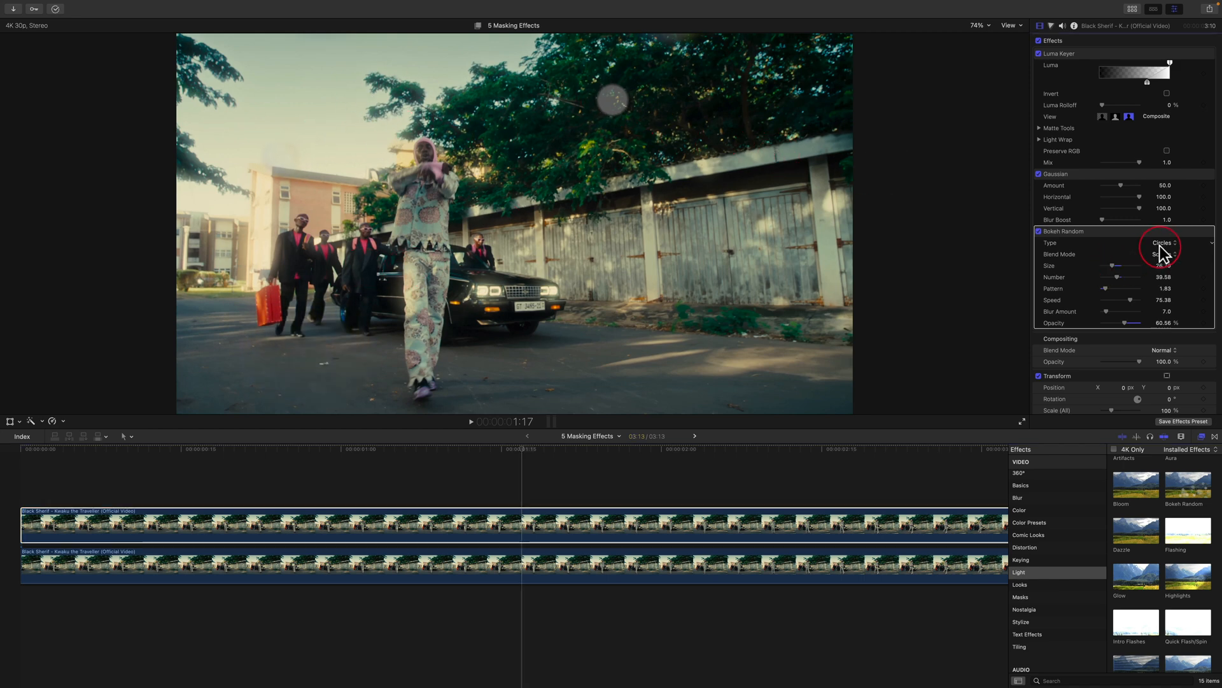
Step: Browse Bokeh Random's blend mode and type options, keeping Screen and Circles, and set speed 54.66, blur amount 17 and opacity 45%
{"action": "left_click", "coordinate": [1163, 253]}
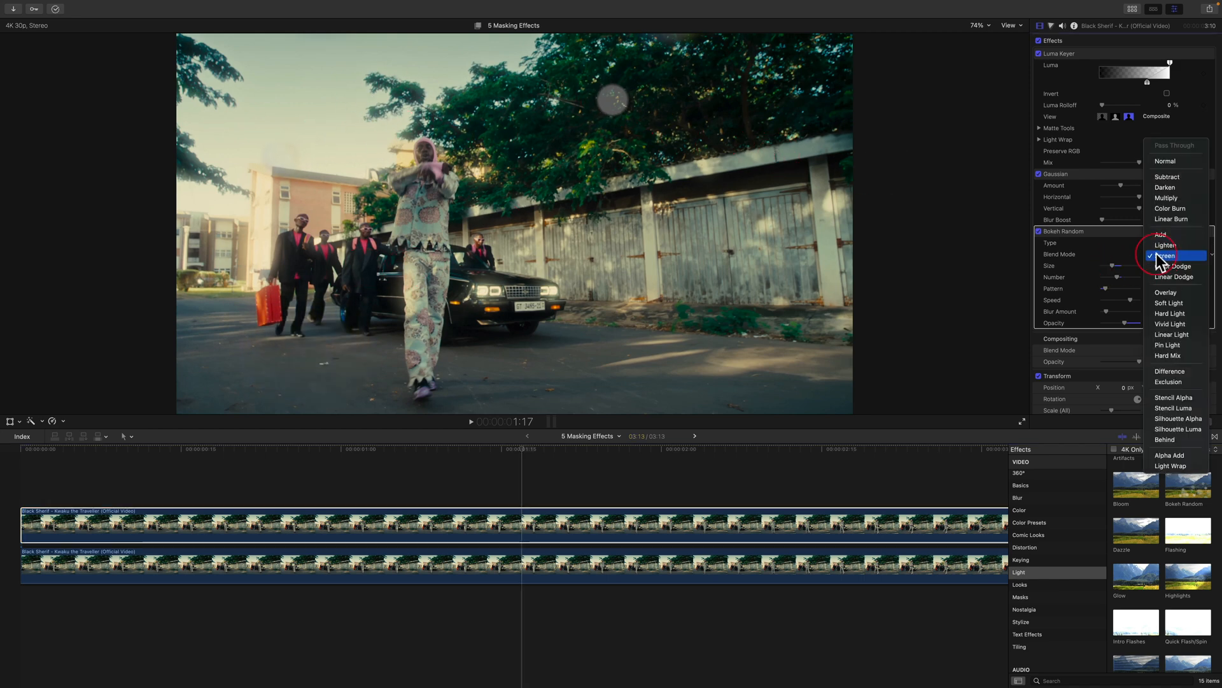
{"action": "left_click", "coordinate": [1133, 240]}
{"action": "left_click", "coordinate": [1170, 244]}
{"action": "left_click", "coordinate": [1133, 245]}
{"action": "left_click", "coordinate": [1166, 244]}
{"action": "left_click", "coordinate": [1164, 245]}
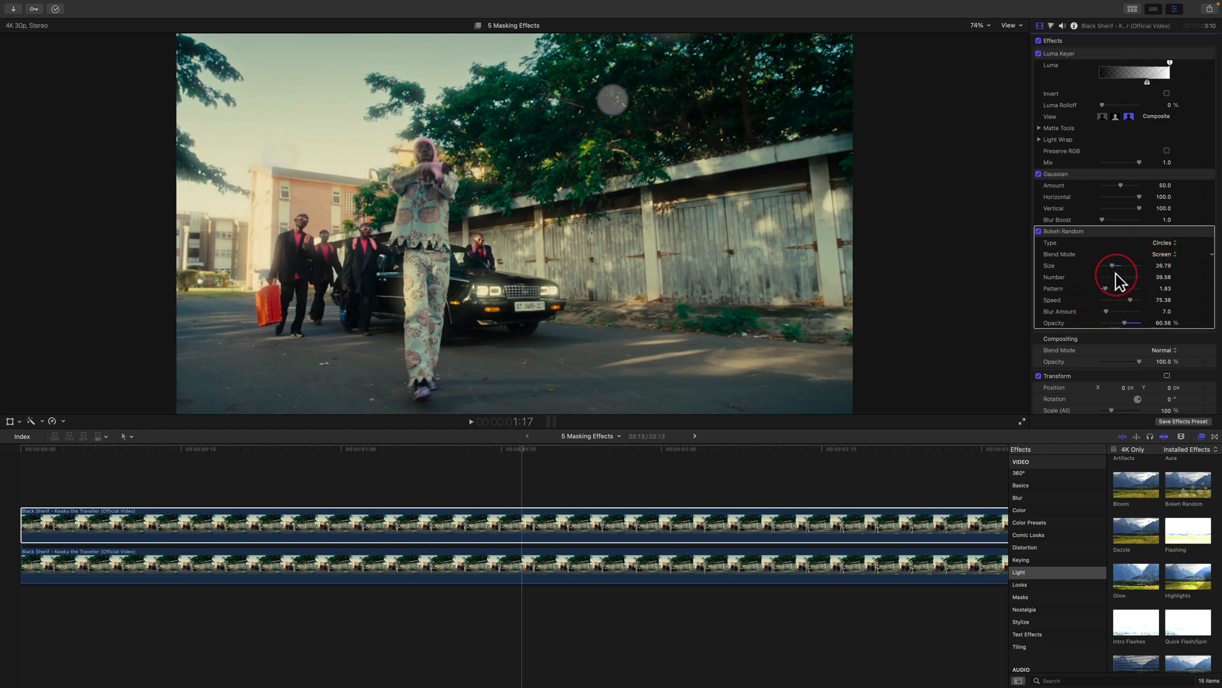
{"action": "left_click_drag", "start_coordinate": [1129, 301], "coordinate": [1112, 312]}
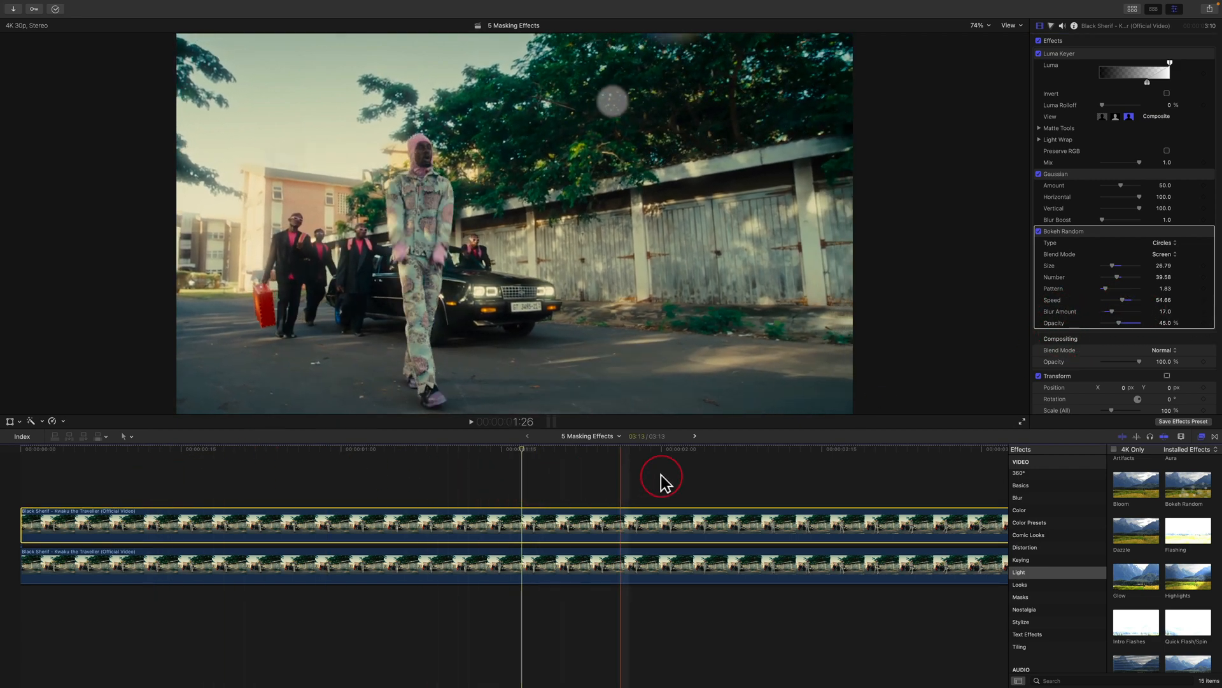
Step: Compare the frame at 2:10 with Bokeh Random off and on, and set its blur amount to 13 and opacity to 69.44%
{"action": "left_click", "coordinate": [777, 449]}
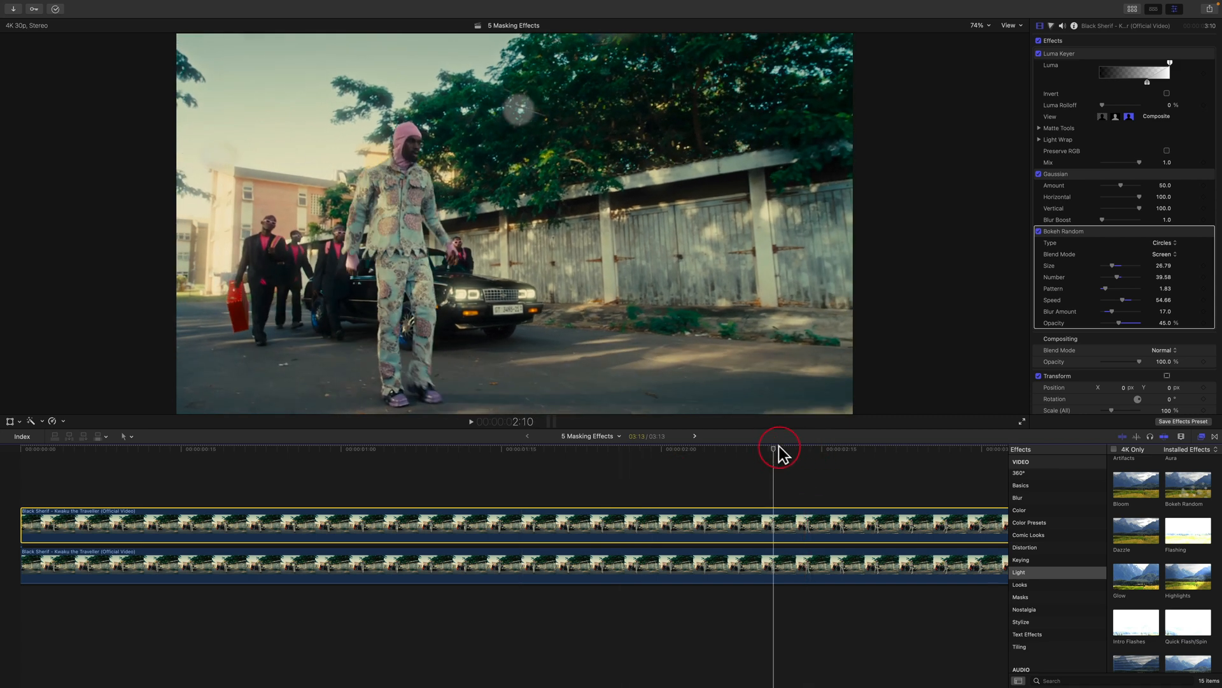
{"action": "left_click", "coordinate": [1039, 230]}
{"action": "left_click", "coordinate": [1039, 230]}
{"action": "left_click_drag", "start_coordinate": [1119, 322], "coordinate": [1129, 320]}
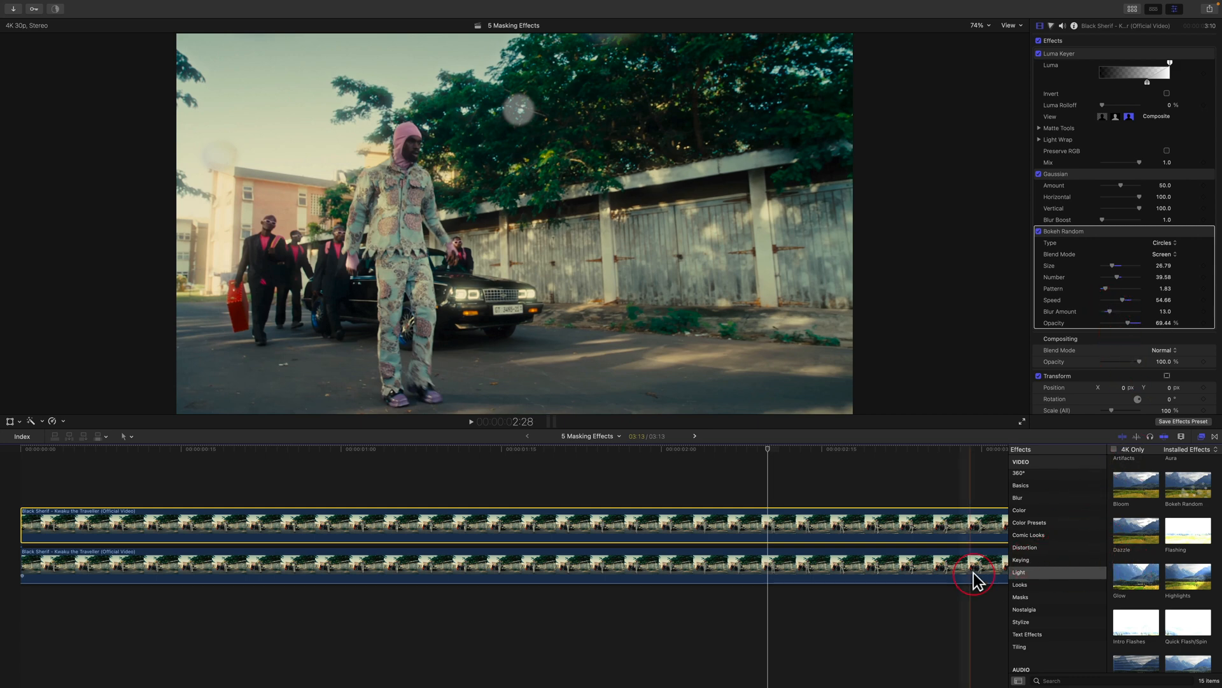
Step: Add the Glow effect to the upper street clip, play it back and compare the picture with all effects off and on
{"action": "left_click_drag", "start_coordinate": [1140, 579], "coordinate": [849, 521]}
{"action": "left_click_drag", "start_coordinate": [593, 458], "coordinate": [259, 477]}
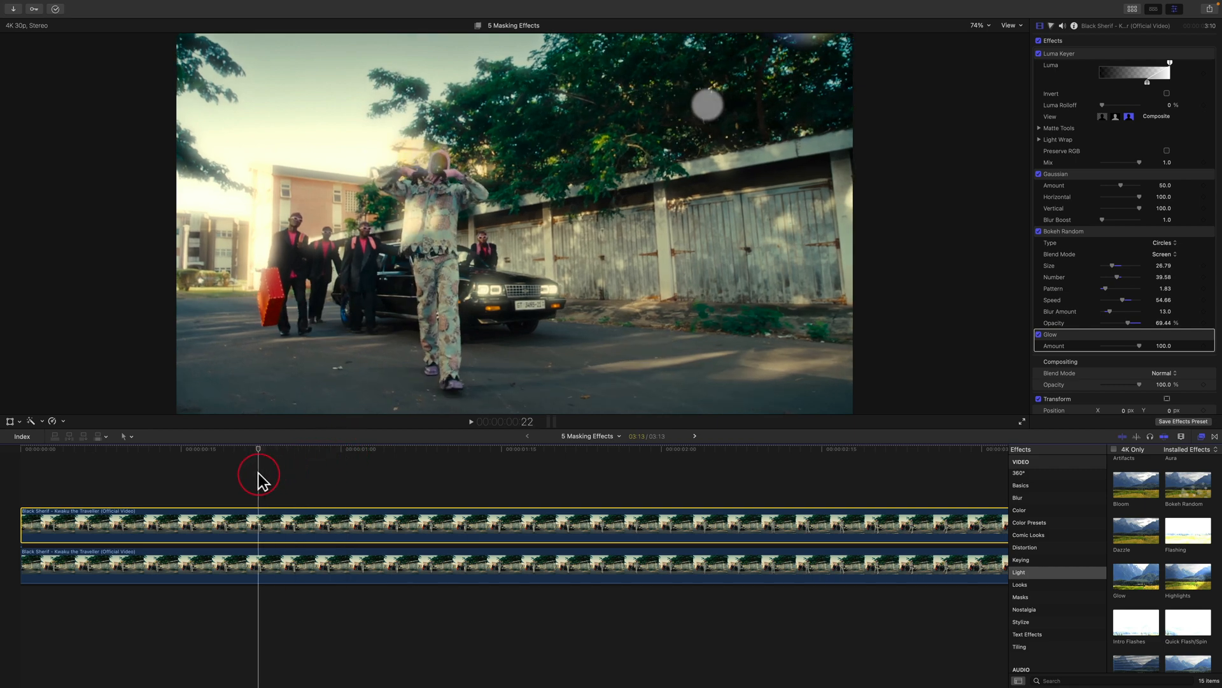
{"action": "key", "text": "space"}
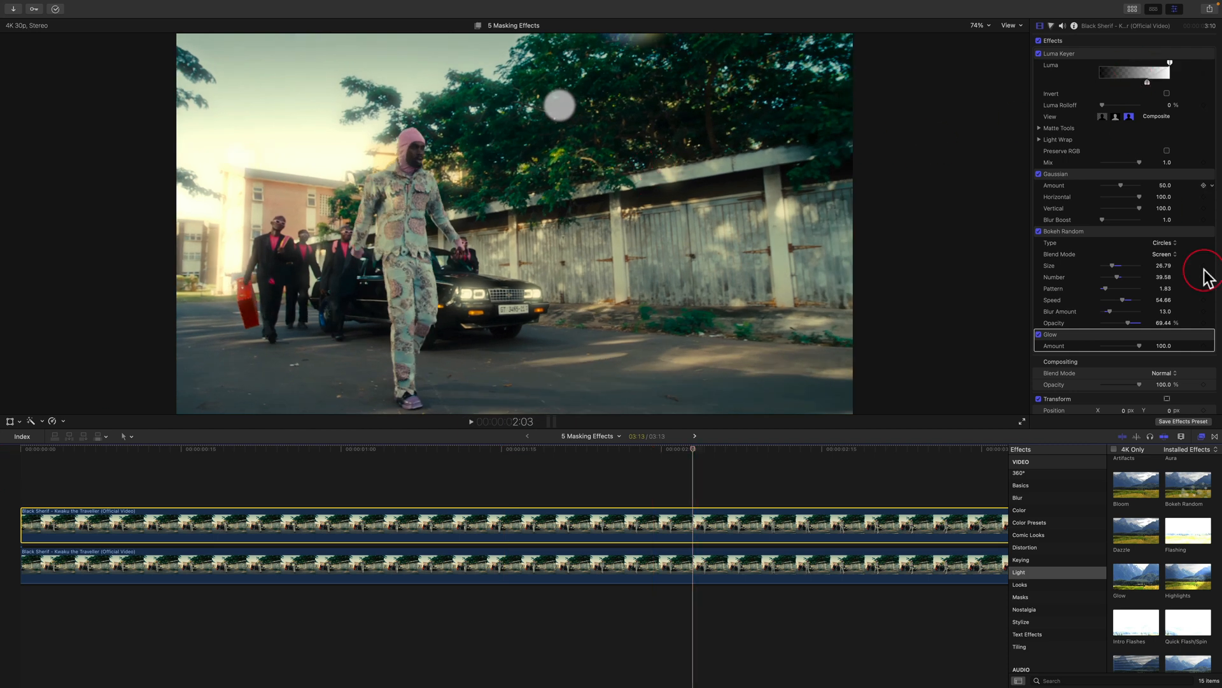
{"action": "left_click", "coordinate": [1039, 41]}
{"action": "left_click", "coordinate": [1040, 39]}
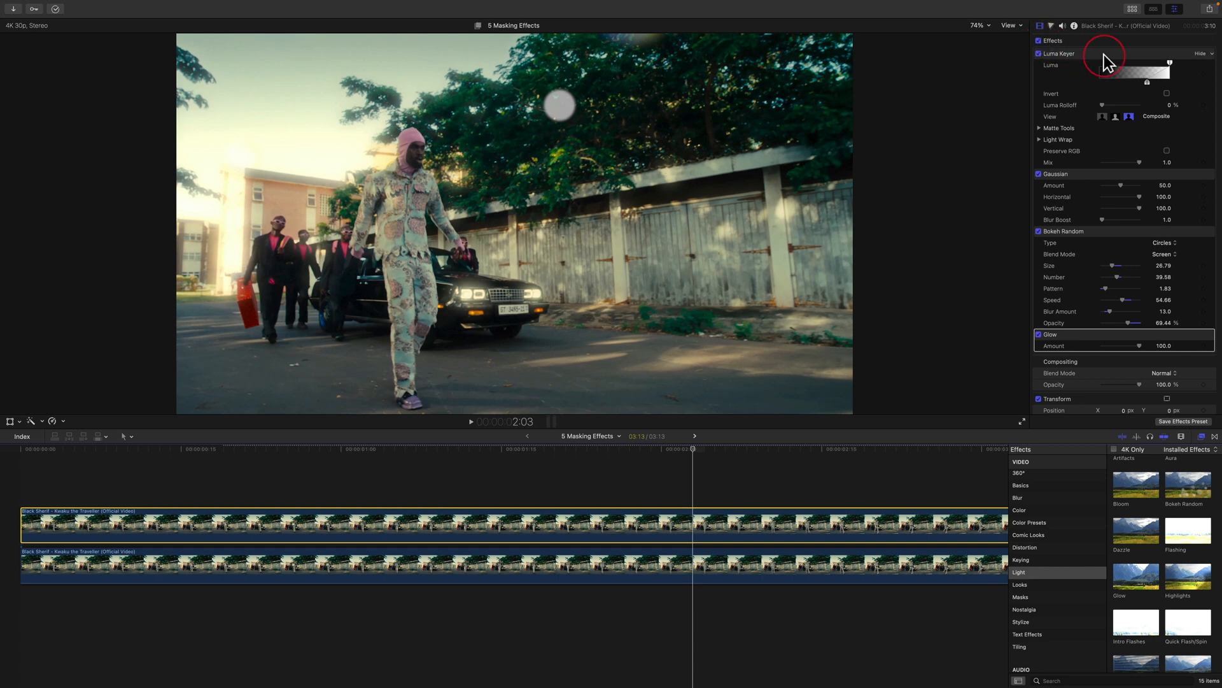
Step: Add a second Glow effect to the upper street clip, compare it off and on around 1:25, and leave it disabled
{"action": "left_click", "coordinate": [1085, 334]}
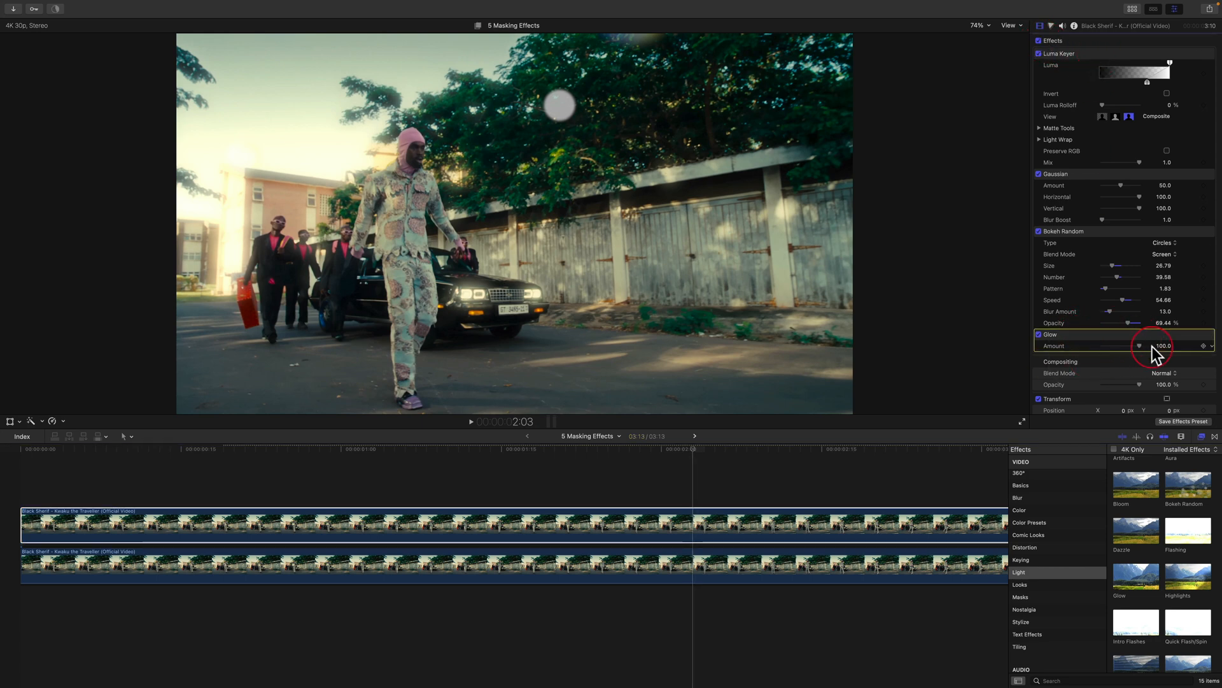
{"action": "left_click_drag", "start_coordinate": [1122, 580], "coordinate": [836, 517]}
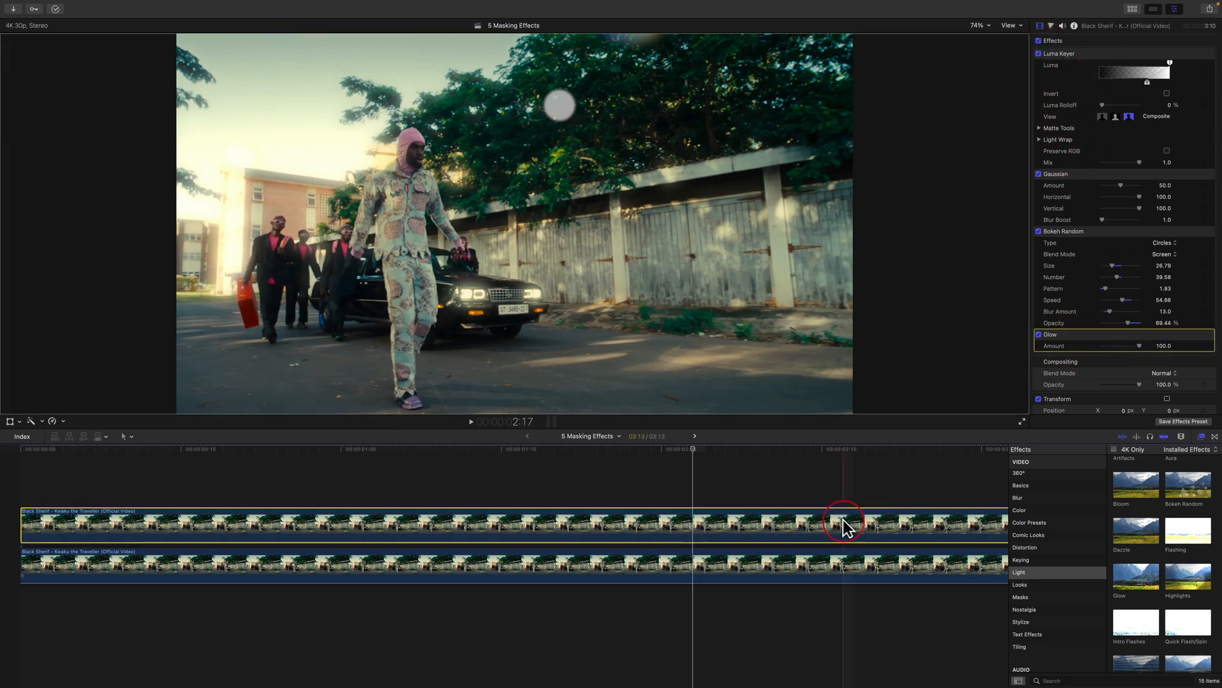
{"action": "left_click_drag", "start_coordinate": [662, 451], "coordinate": [607, 449]}
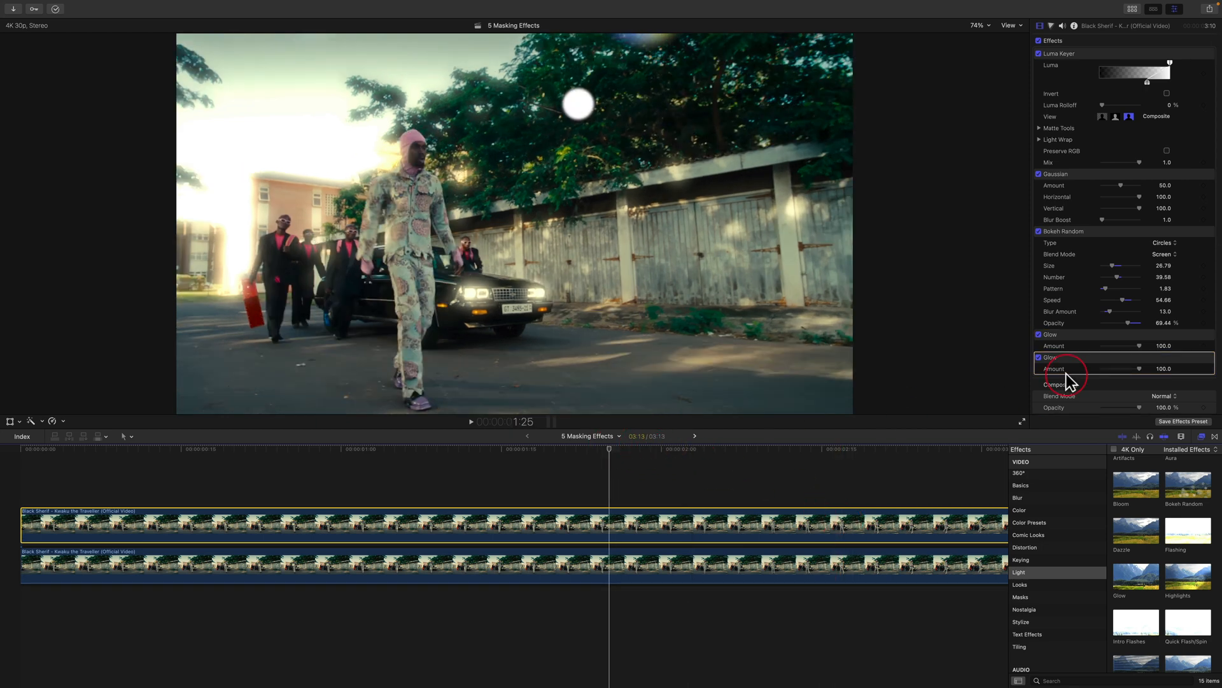
{"action": "left_click", "coordinate": [1037, 357]}
{"action": "left_click", "coordinate": [1038, 357]}
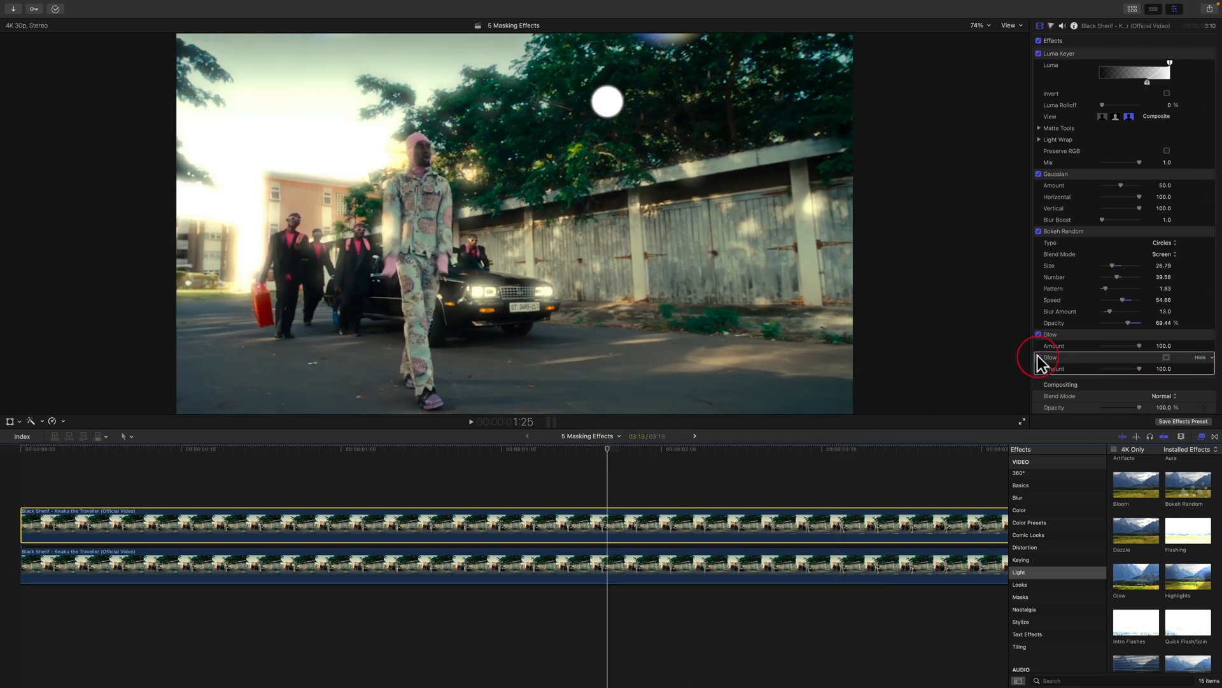
{"action": "left_click", "coordinate": [1037, 357]}
{"action": "left_click", "coordinate": [1038, 358]}
{"action": "left_click", "coordinate": [1038, 357]}
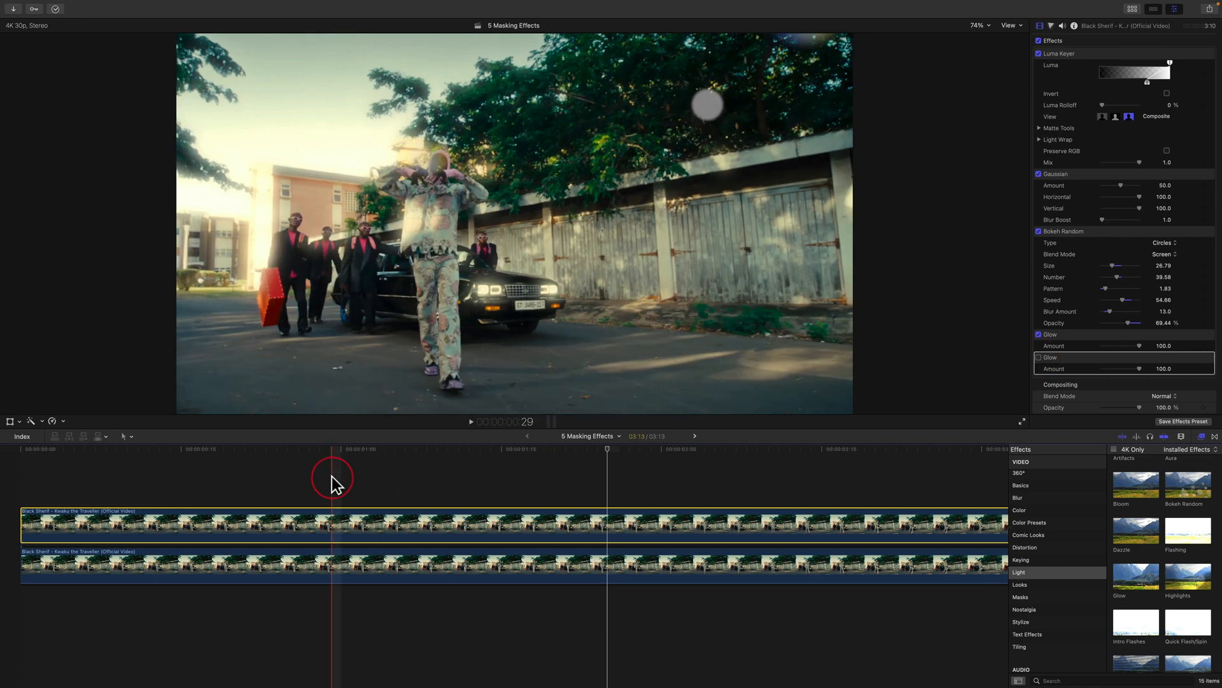
Step: Play the glowing street composite to its end, then toggle the second Glow and reduce its amount
{"action": "left_click", "coordinate": [186, 449]}
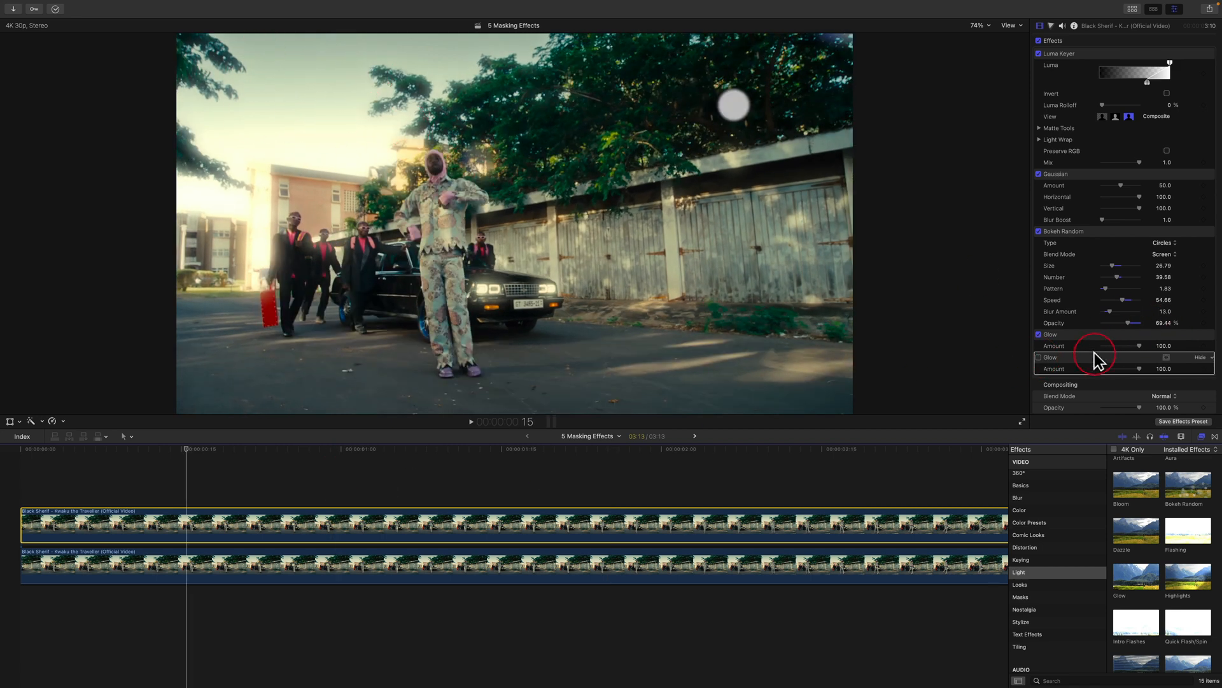
{"action": "key", "text": "shift+z"}
{"action": "key", "text": "space"}
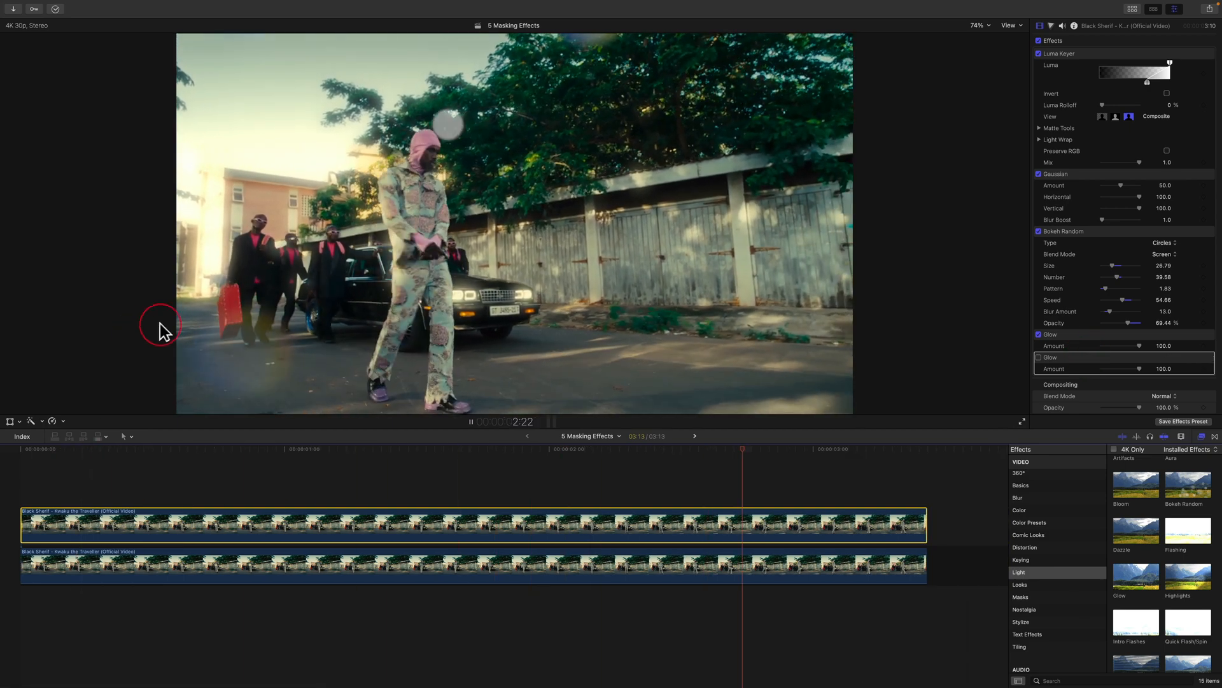
{"action": "key", "text": "Left"}
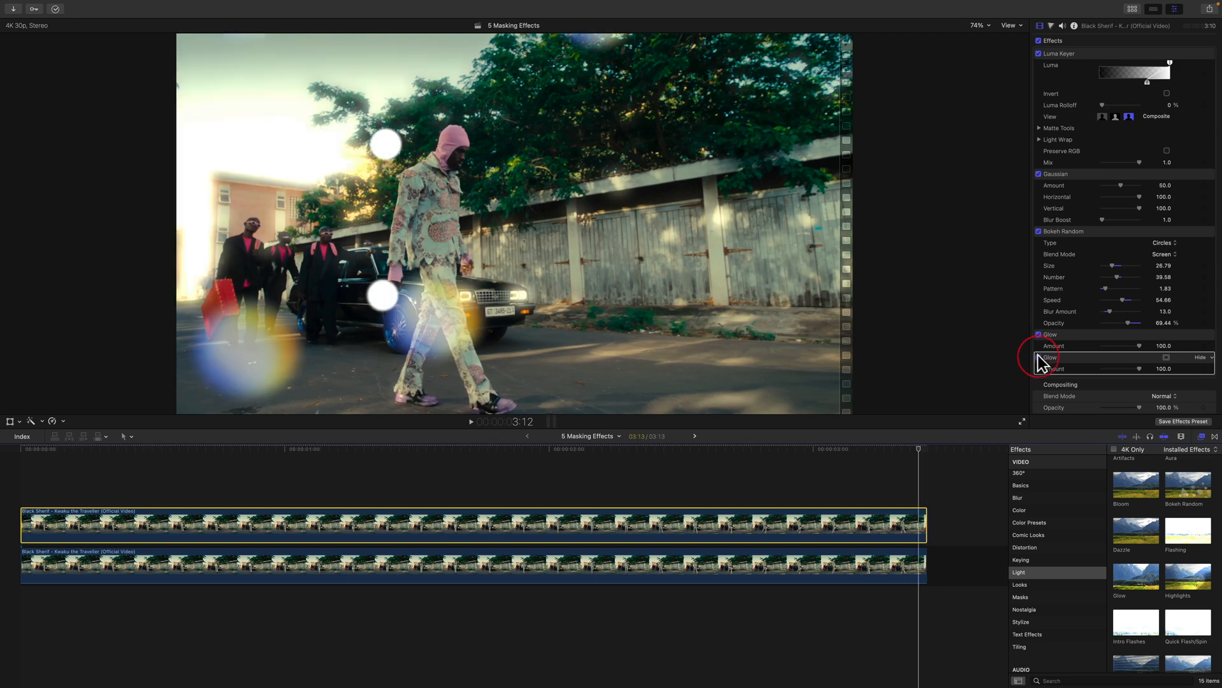
{"action": "left_click", "coordinate": [1039, 357]}
{"action": "left_click_drag", "start_coordinate": [1139, 368], "coordinate": [1121, 370]}
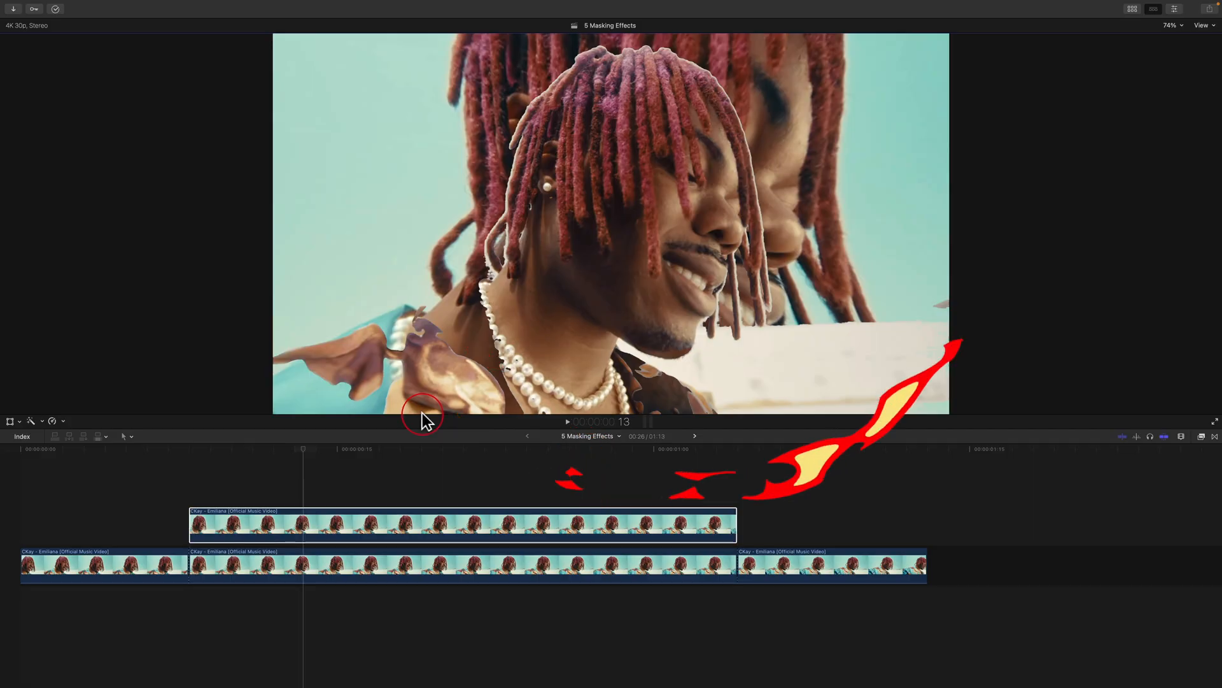
Step: Play the stacked portrait clips from the start to preview the enlarged-head mask effect
{"action": "left_click_drag", "start_coordinate": [170, 451], "coordinate": [1, 466]}
{"action": "key", "text": "l"}
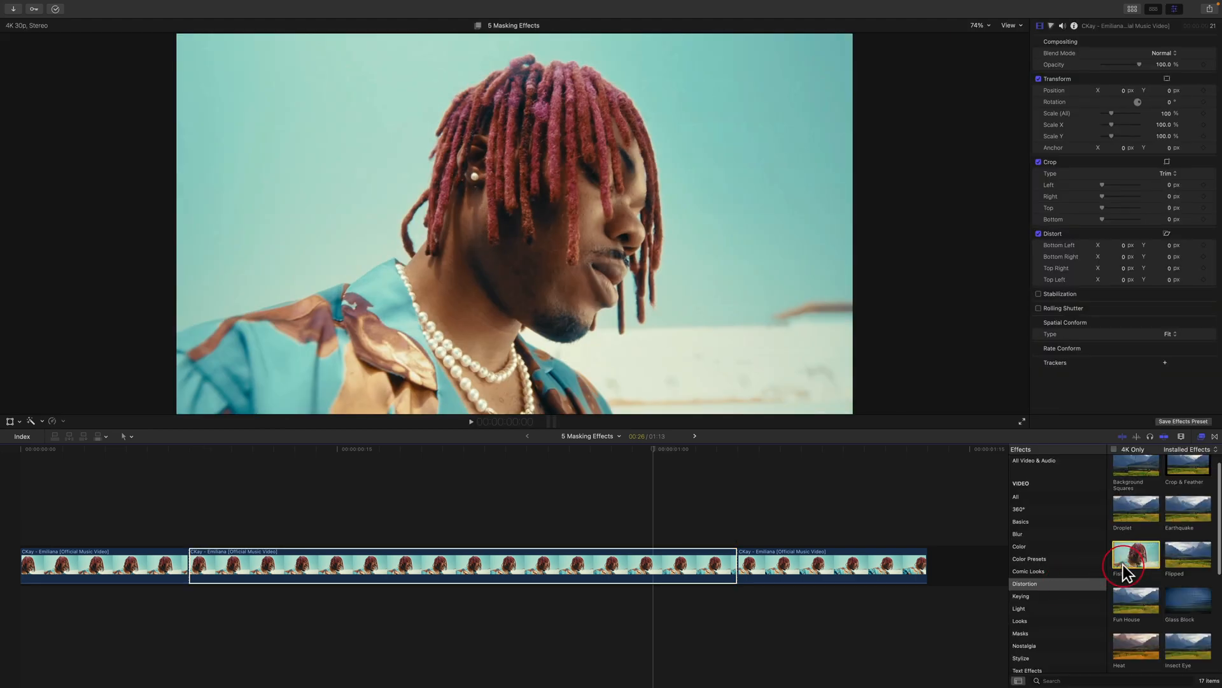
Step: Apply the Fisheye effect to the middle portrait clip and set its amount to 0 at the clip's start, frame 8
{"action": "left_click_drag", "start_coordinate": [1125, 567], "coordinate": [442, 561]}
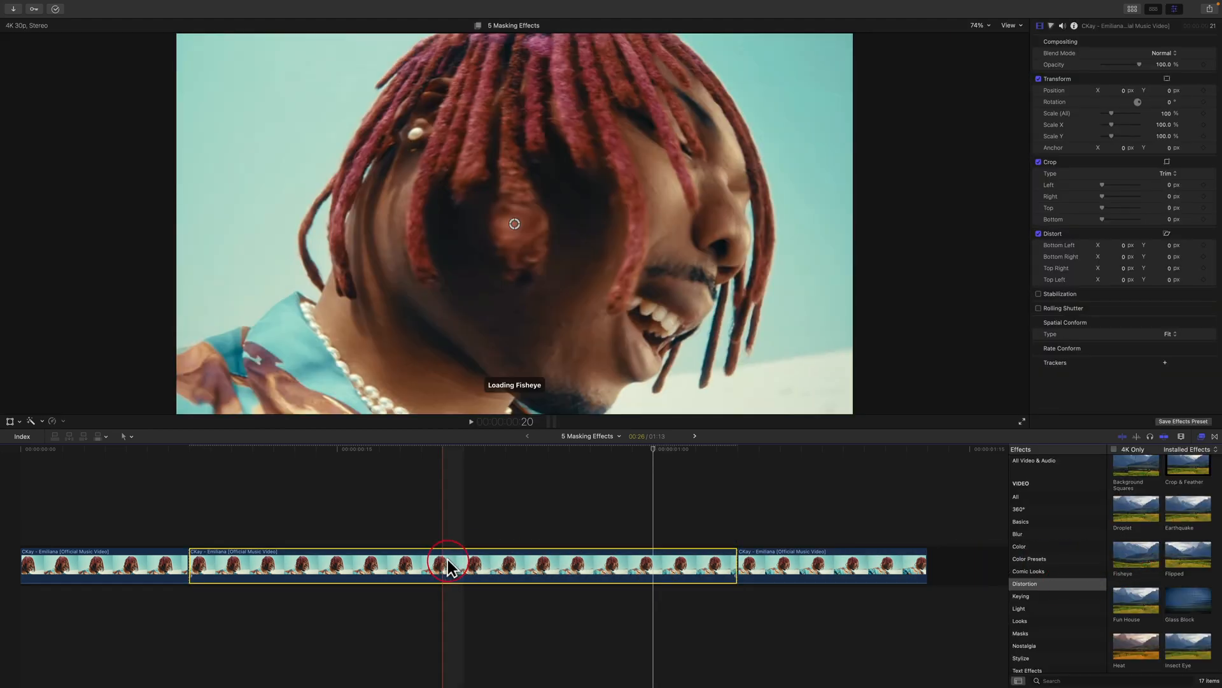
{"action": "left_click", "coordinate": [1201, 436]}
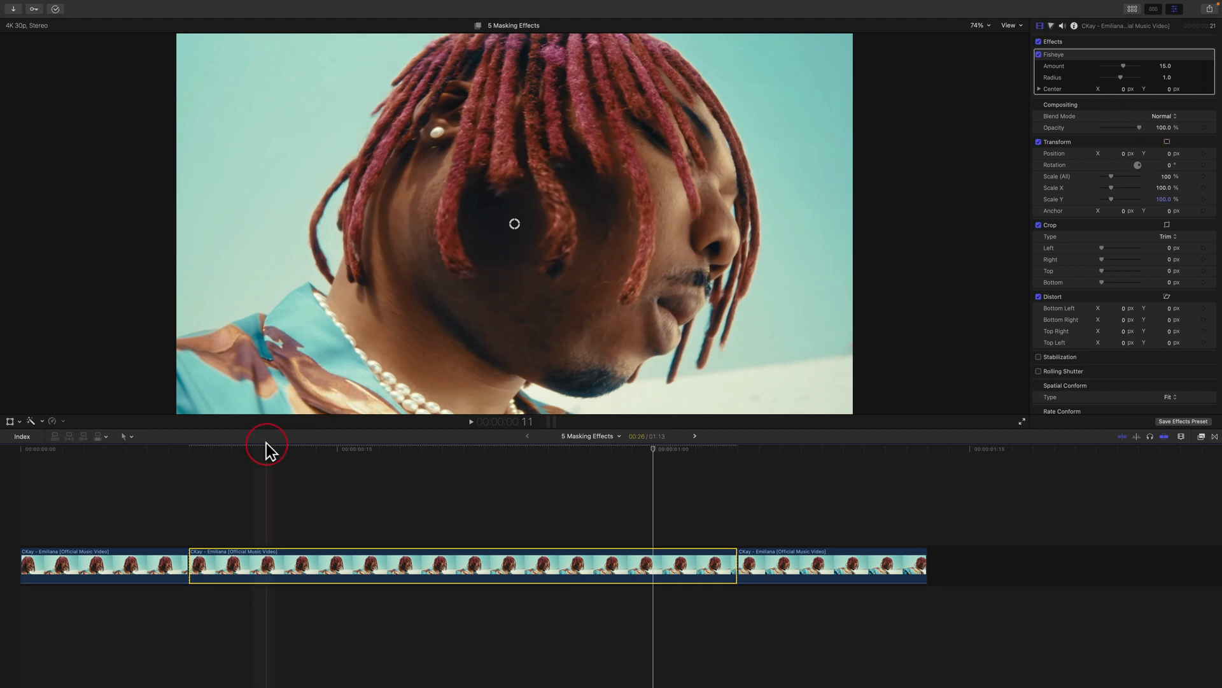
{"action": "left_click", "coordinate": [186, 459]}
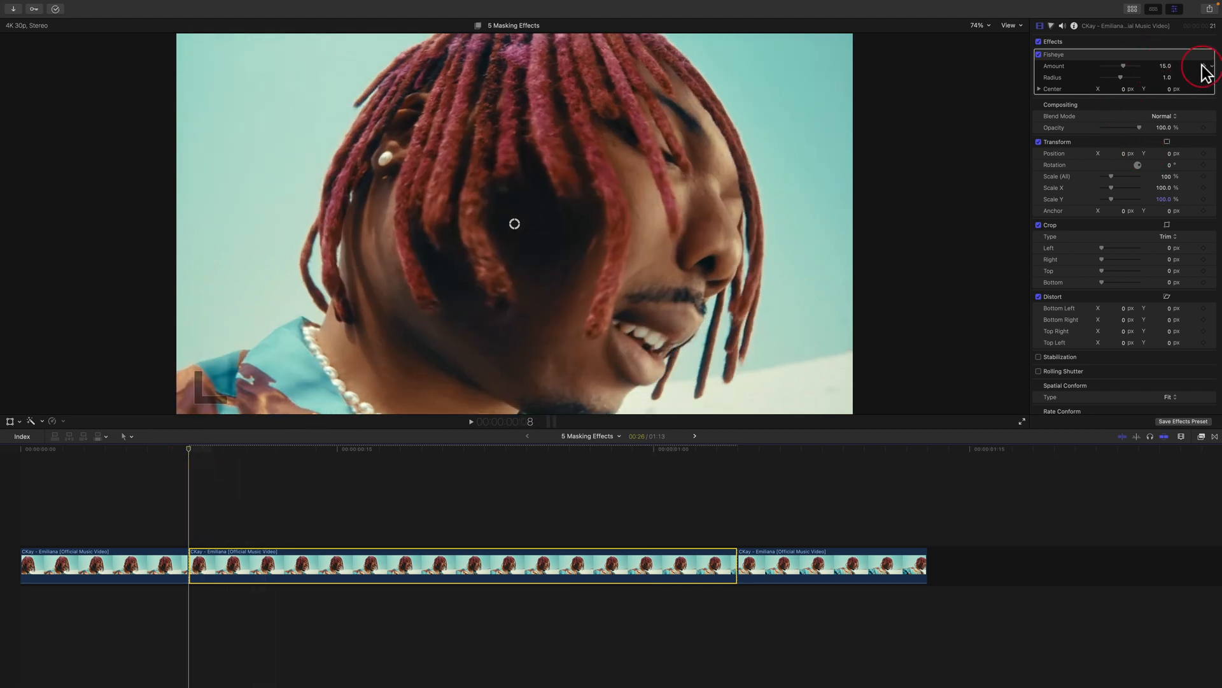
{"action": "left_click", "coordinate": [1162, 67]}
{"action": "type", "text": "0"}
{"action": "key", "text": "Return"}
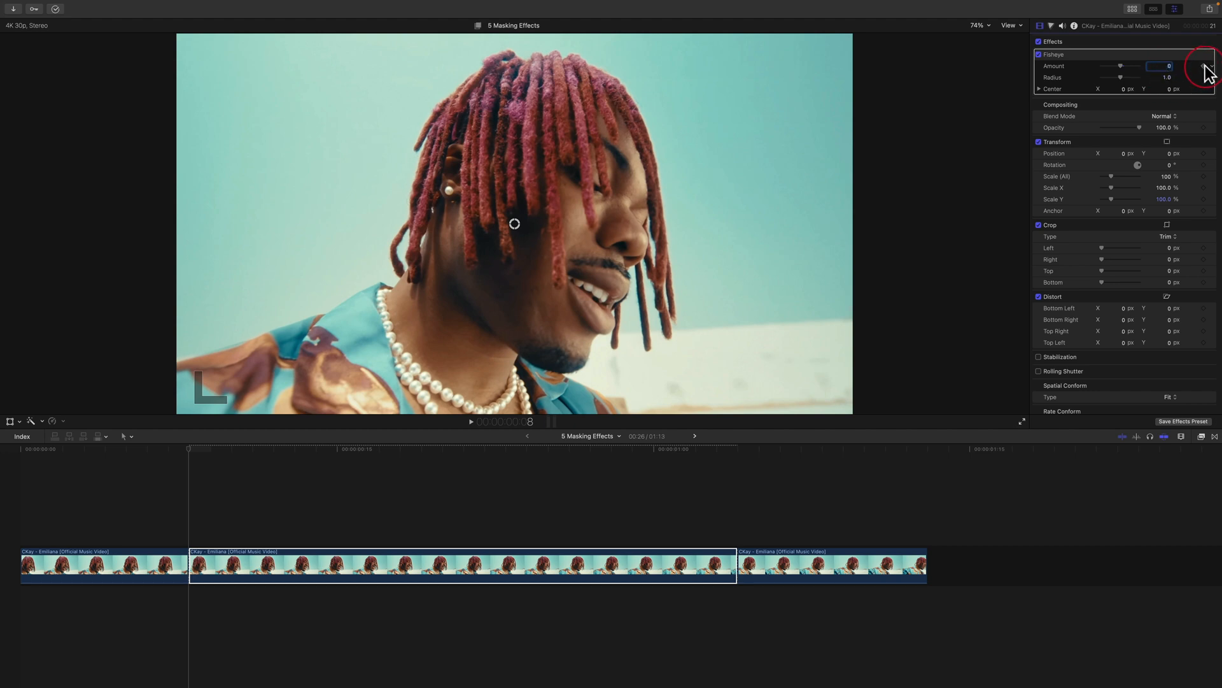
Step: Keyframe the Fisheye amount and radius at the middle portrait clip's start, frame 8, with both values at 0
{"action": "left_click", "coordinate": [194, 465]}
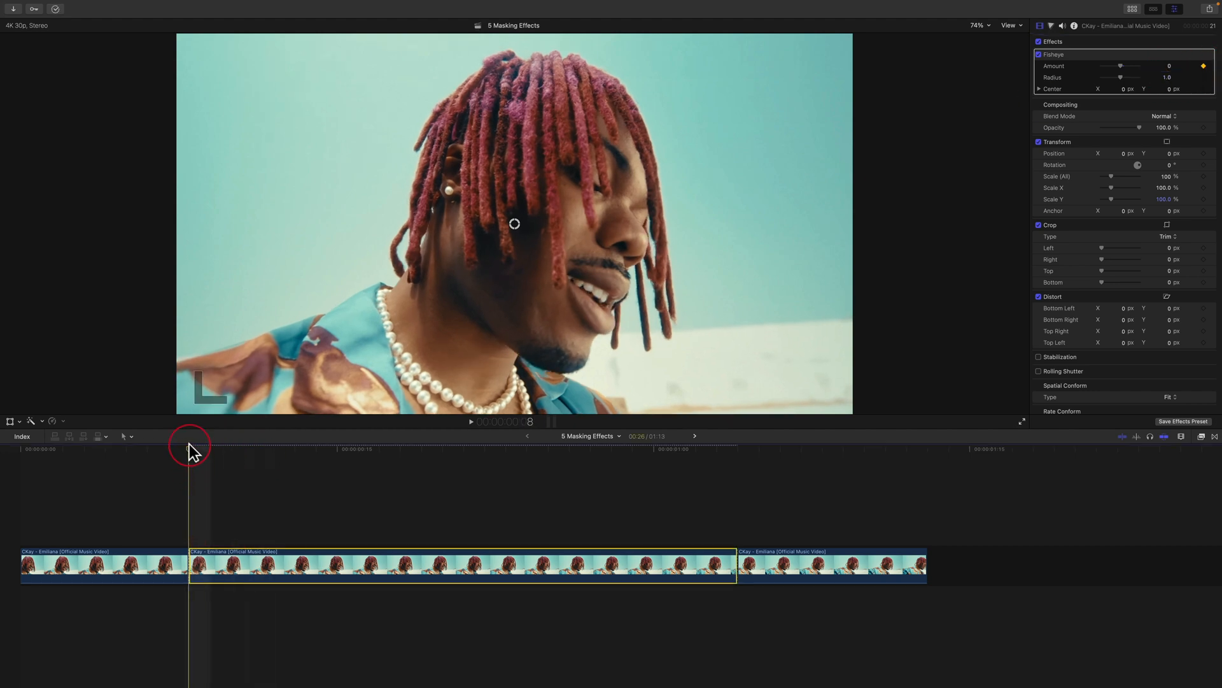
{"action": "left_click", "coordinate": [193, 467]}
{"action": "left_click", "coordinate": [460, 554]}
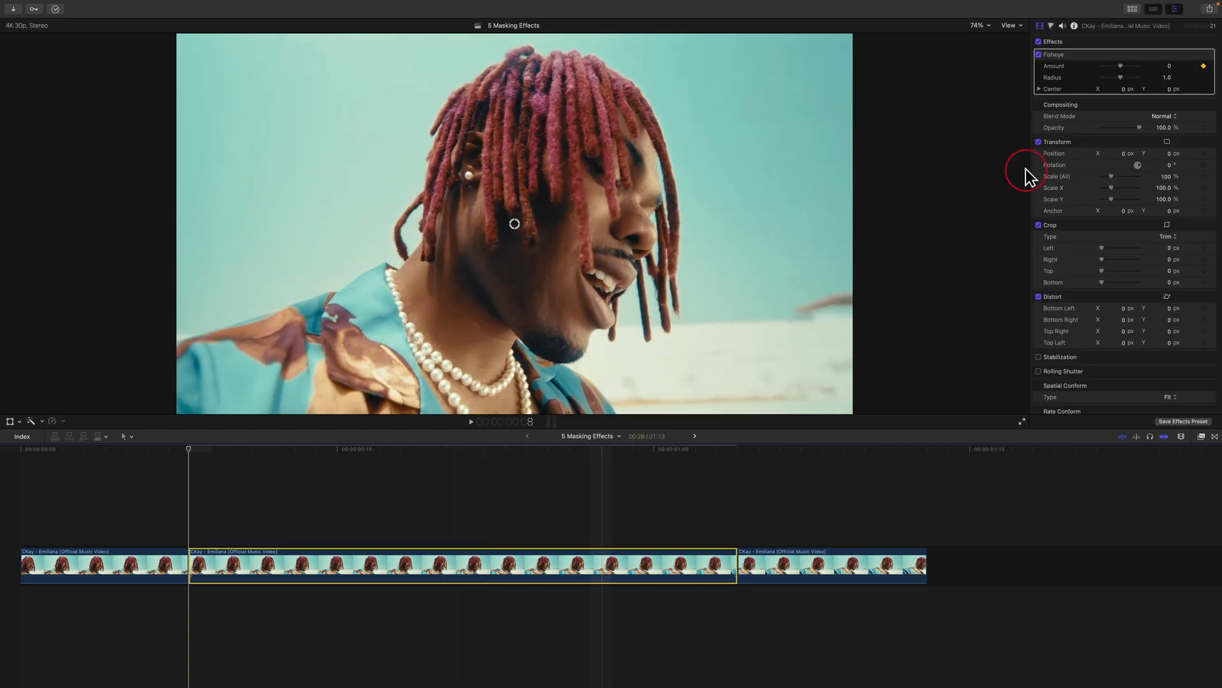
{"action": "key", "text": "l"}
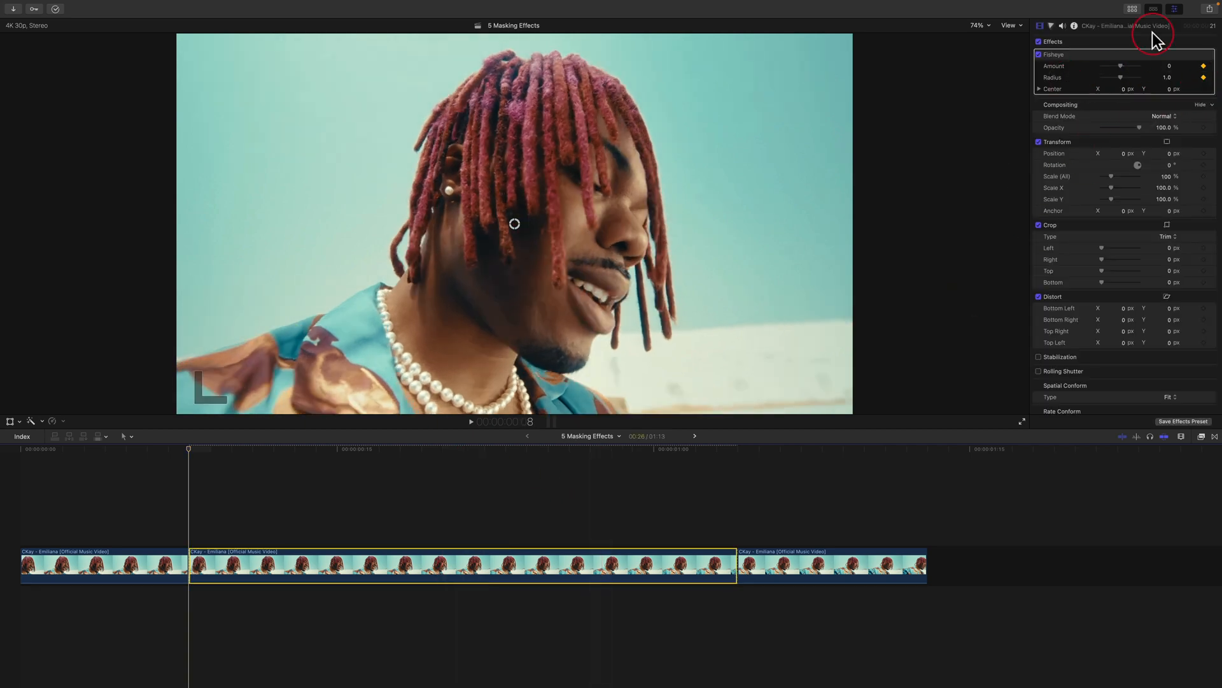
Step: Keyframe the Fisheye at the middle clip's last frame, 1:03, with amount -15.9 and radius about 0.5, and play the animation back
{"action": "left_click", "coordinate": [739, 461]}
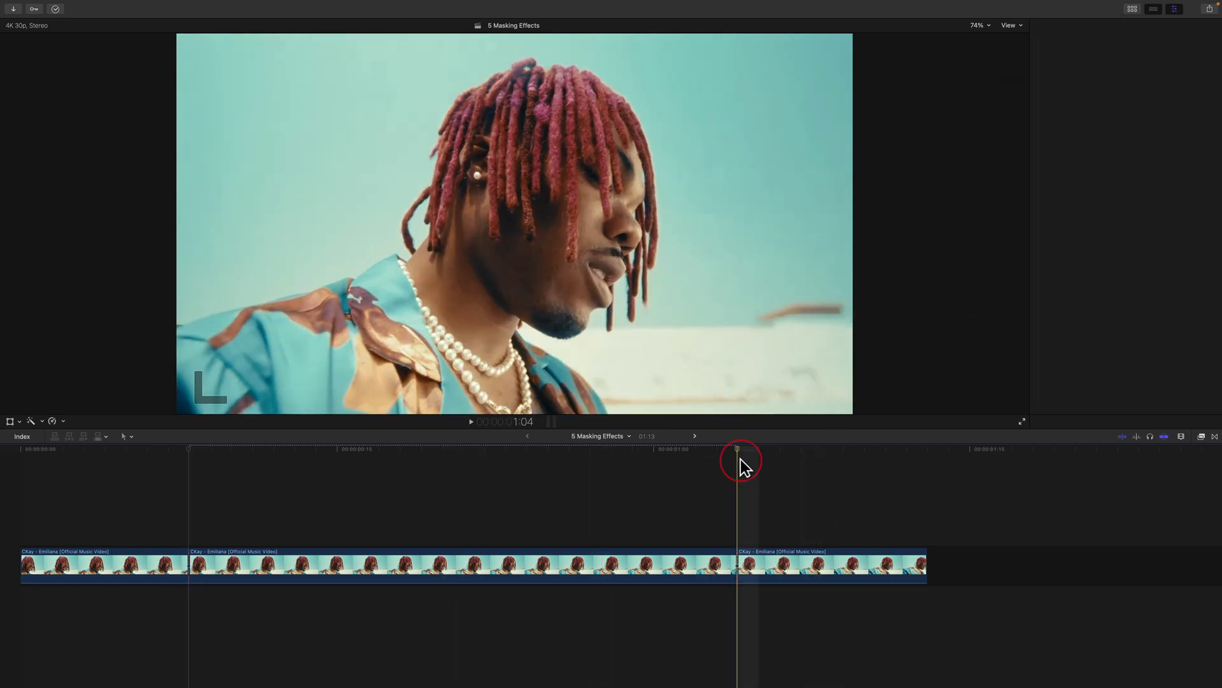
{"action": "left_click", "coordinate": [717, 567]}
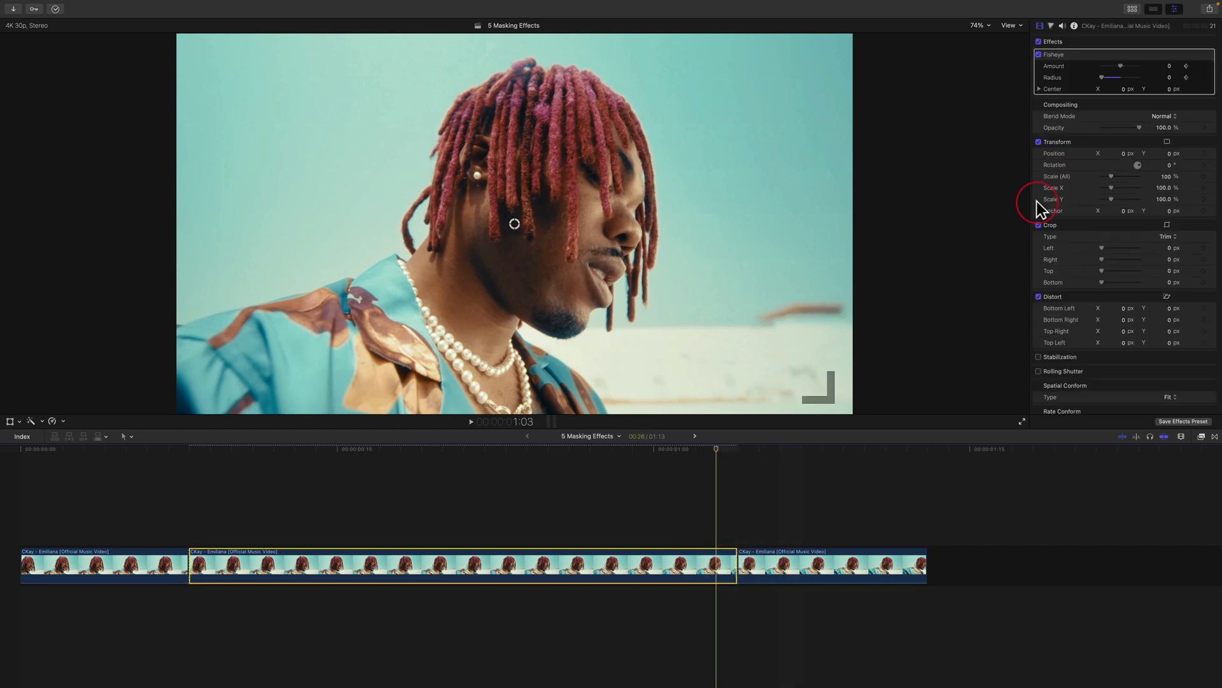
{"action": "mouse_move", "coordinate": [1121, 63]}
{"action": "left_mouse_down"}
{"action": "mouse_move", "coordinate": [1114, 75]}
{"action": "mouse_move", "coordinate": [1132, 75]}
{"action": "mouse_move", "coordinate": [1118, 64]}
{"action": "mouse_move", "coordinate": [1137, 75]}
{"action": "mouse_move", "coordinate": [1106, 74]}
{"action": "mouse_move", "coordinate": [1115, 65]}
{"action": "mouse_move", "coordinate": [1108, 76]}
{"action": "left_mouse_up"}
{"action": "left_click_drag", "start_coordinate": [514, 224], "coordinate": [567, 156]}
{"action": "key", "text": "super+z"}
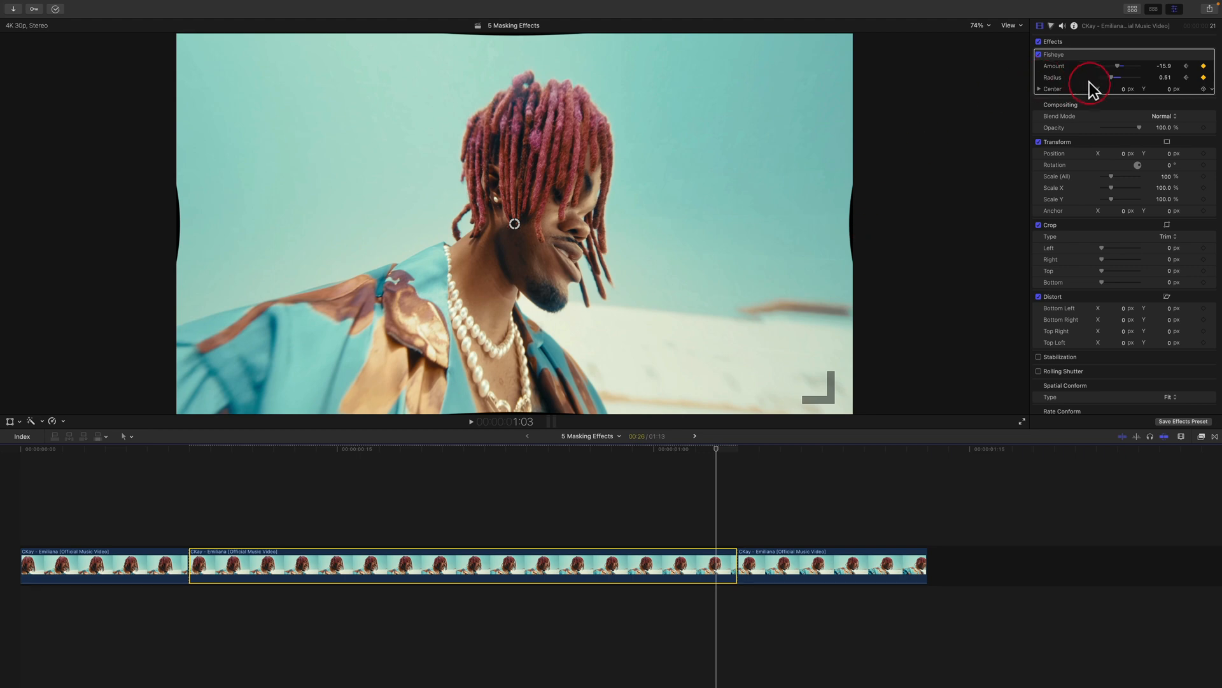
{"action": "left_click_drag", "start_coordinate": [1110, 79], "coordinate": [1110, 79]}
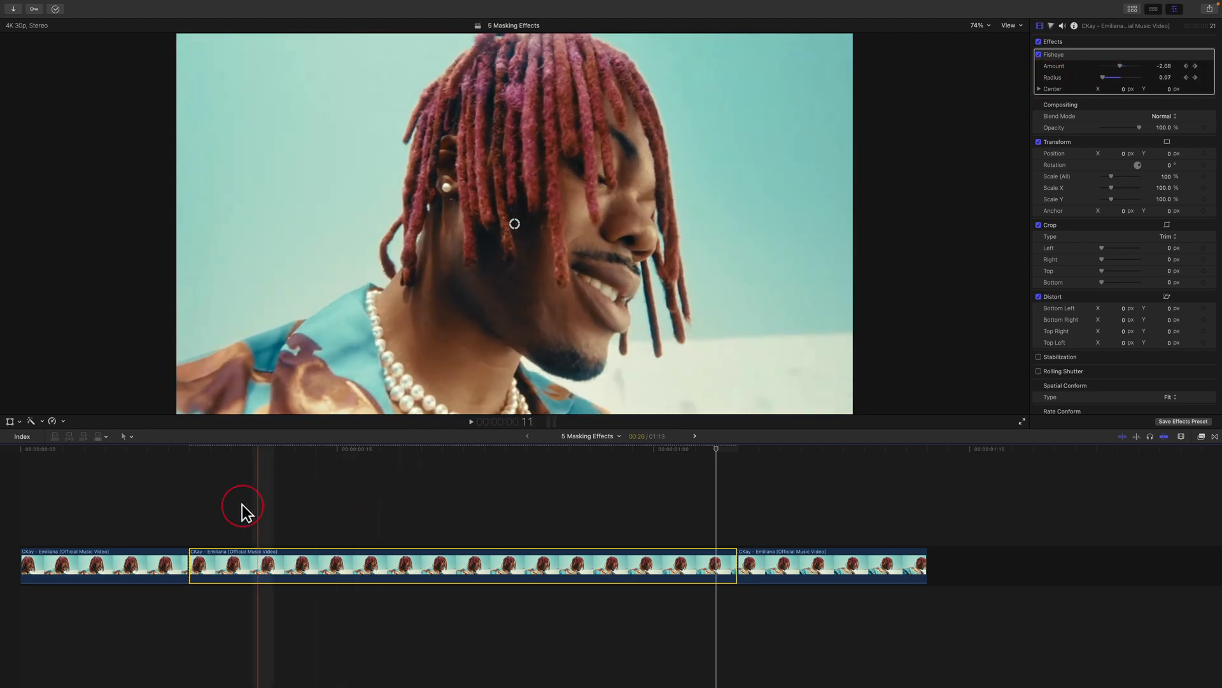
{"action": "key", "text": "space"}
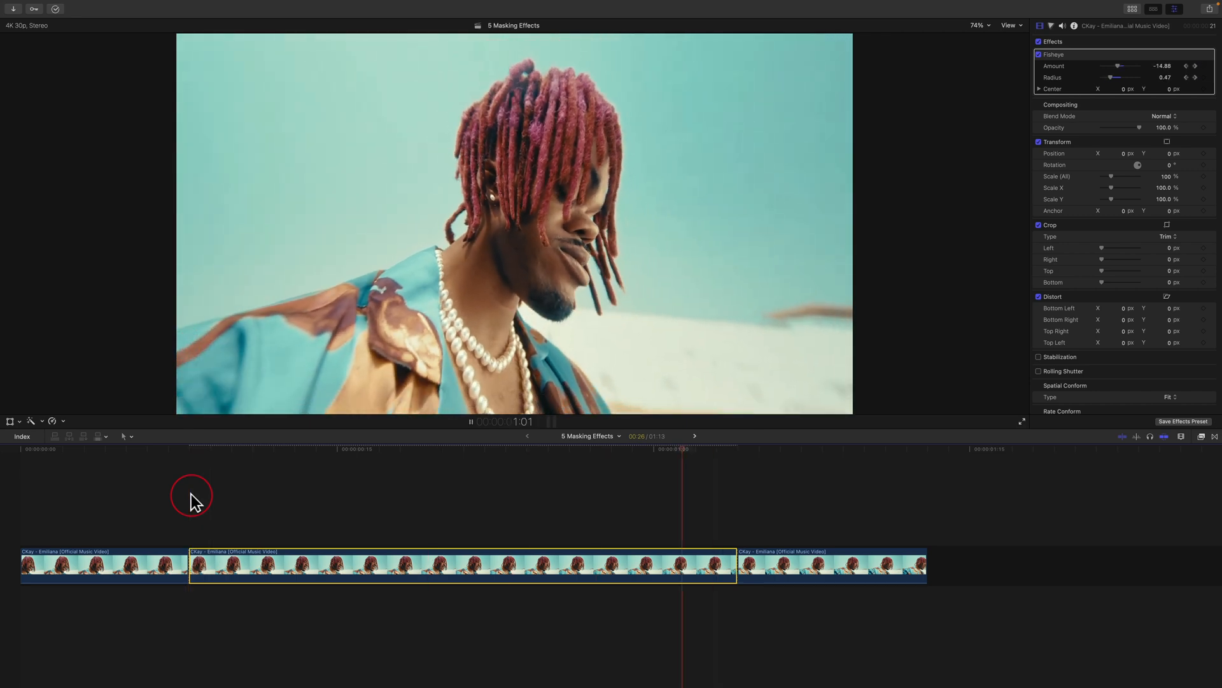
{"action": "key", "text": "space"}
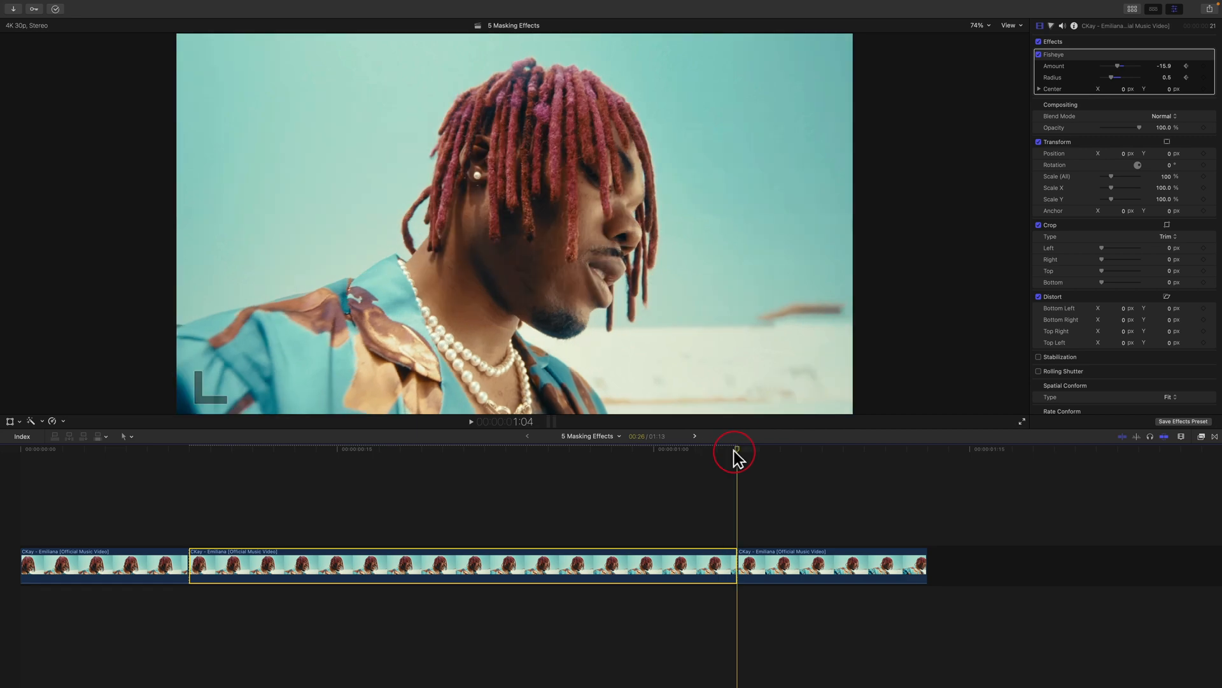
Step: Duplicate the middle portrait clip directly above itself and delete the Fisheye effect from the upper copy
{"action": "left_click", "coordinate": [510, 495]}
{"action": "left_click_drag", "start_coordinate": [477, 549], "coordinate": [483, 501]}
{"action": "left_click_drag", "start_coordinate": [456, 448], "coordinate": [406, 448]}
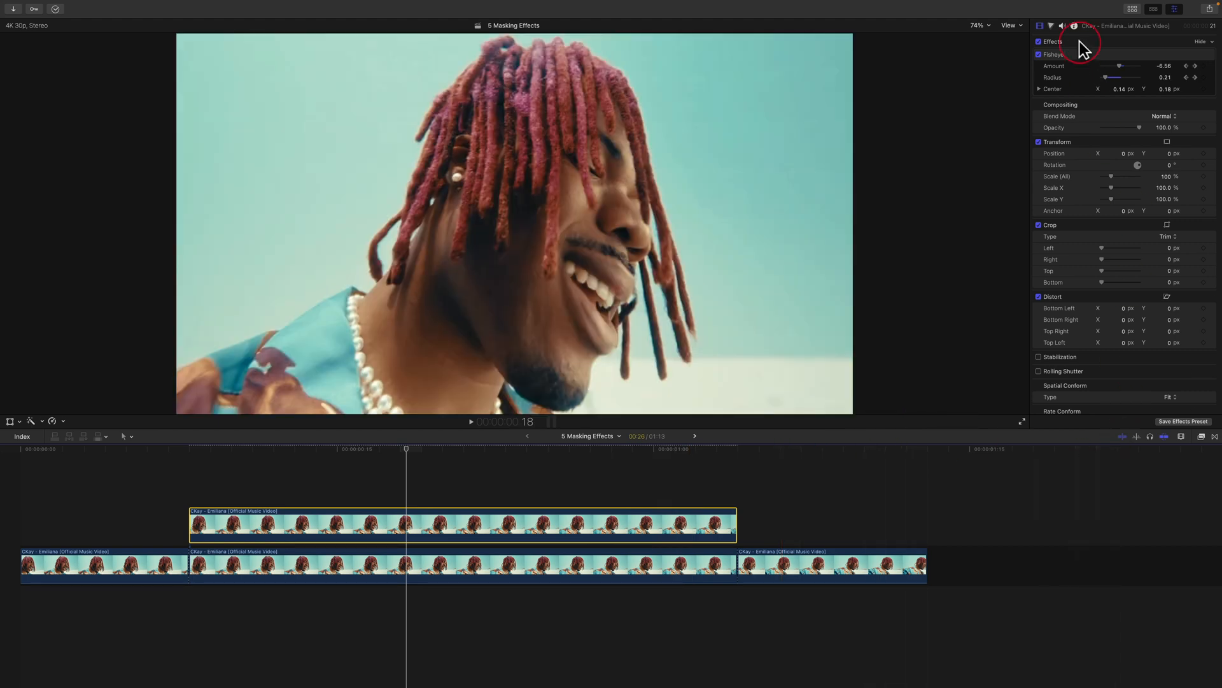
{"action": "left_click", "coordinate": [1069, 54]}
{"action": "key", "text": "Delete"}
Step: Apply the Keyer effect from the Keying category to the upper portrait clip and close the effects browser
{"action": "left_click", "coordinate": [1201, 436]}
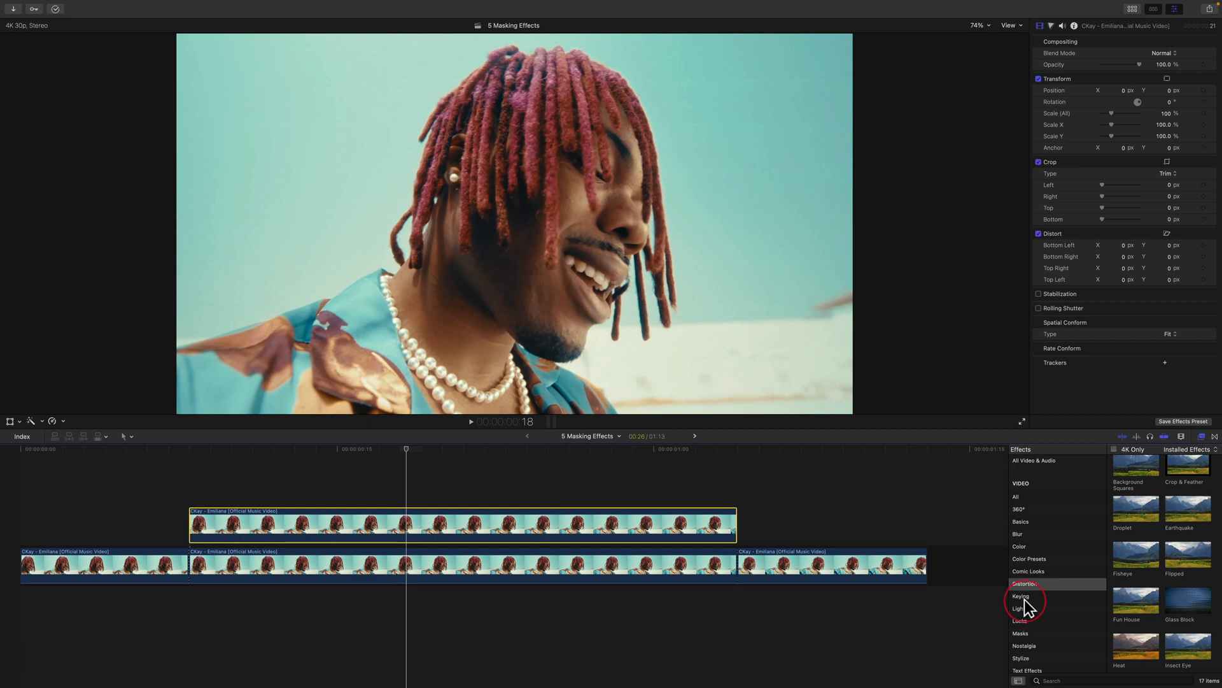
{"action": "left_click", "coordinate": [1025, 596]}
{"action": "left_click_drag", "start_coordinate": [1137, 477], "coordinate": [356, 526]}
{"action": "key", "text": "super+5"}
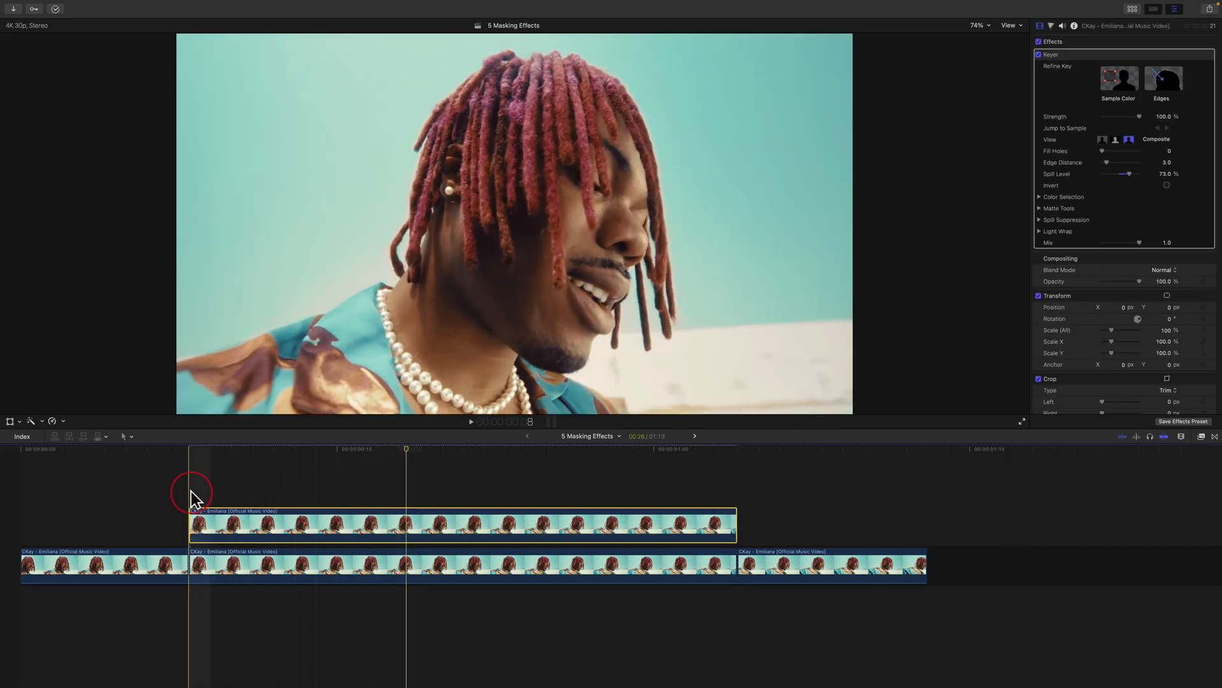
Step: Play the keyed upper clip over the fisheye portrait clip to preview the combined head effect
{"action": "key", "text": "space"}
{"action": "key", "text": "space"}
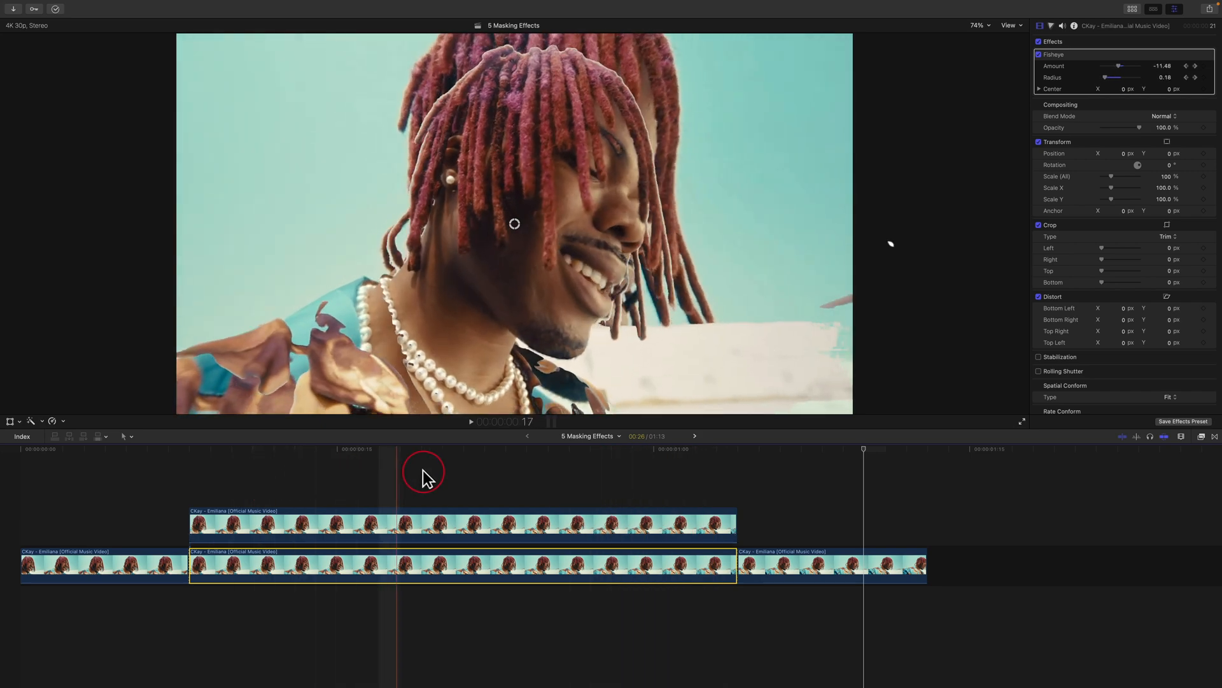
{"action": "key", "text": "space"}
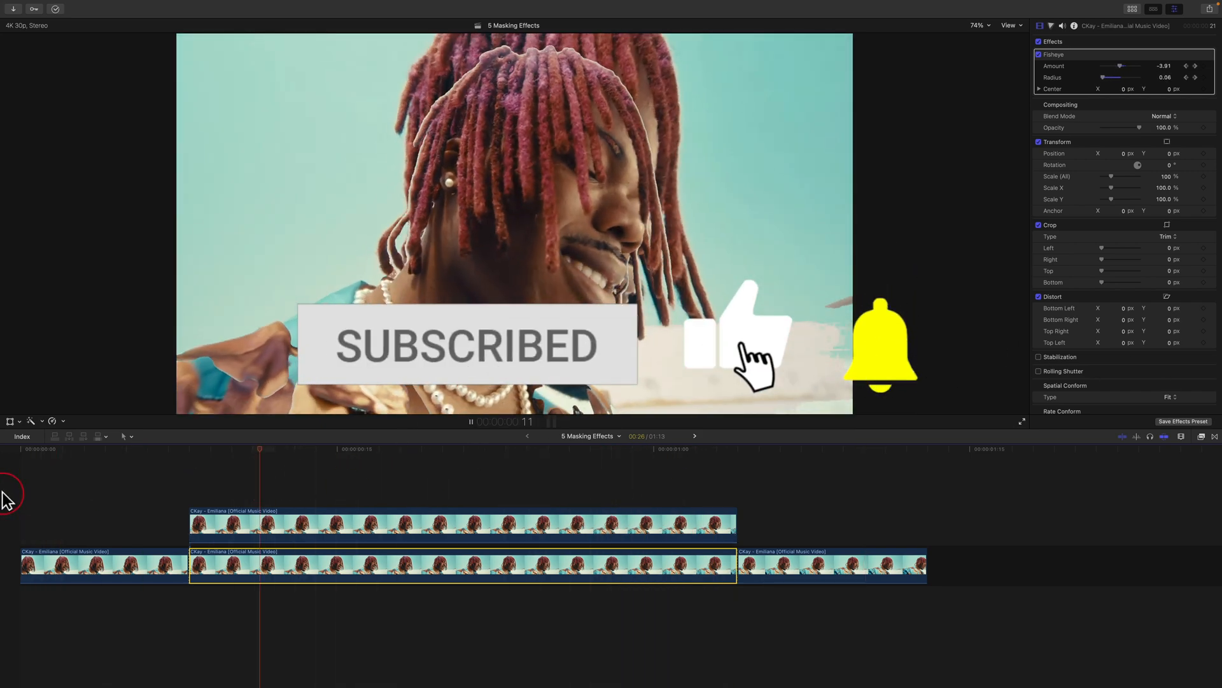